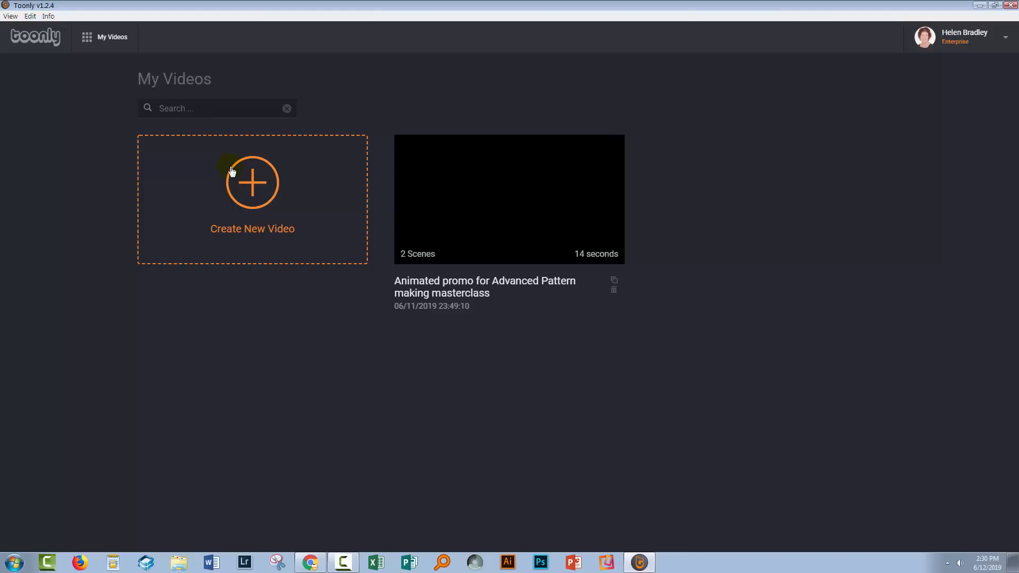
Create a new video named "Animated Promo v2".
click(259, 190)
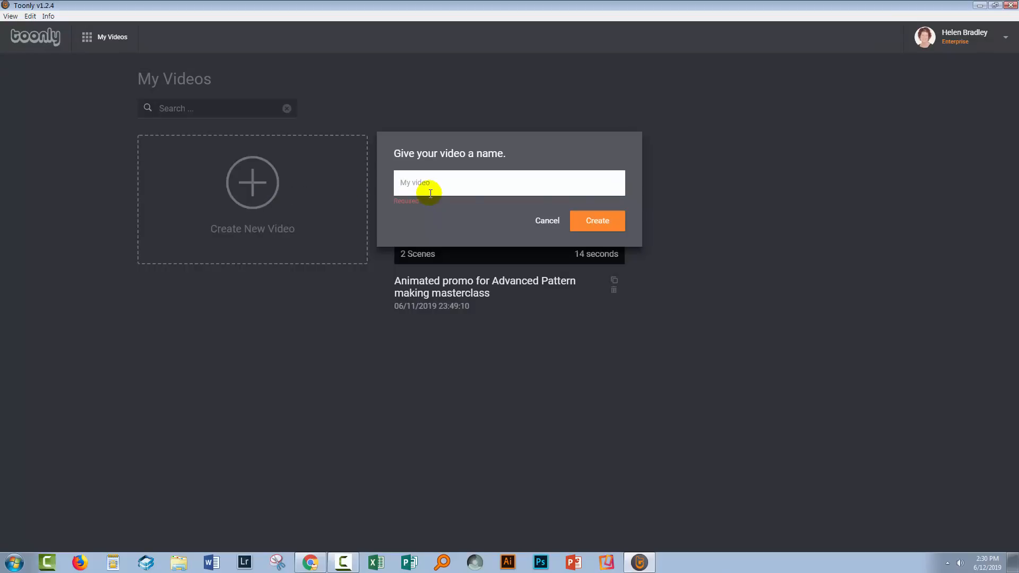
text(Animated Promo v2)
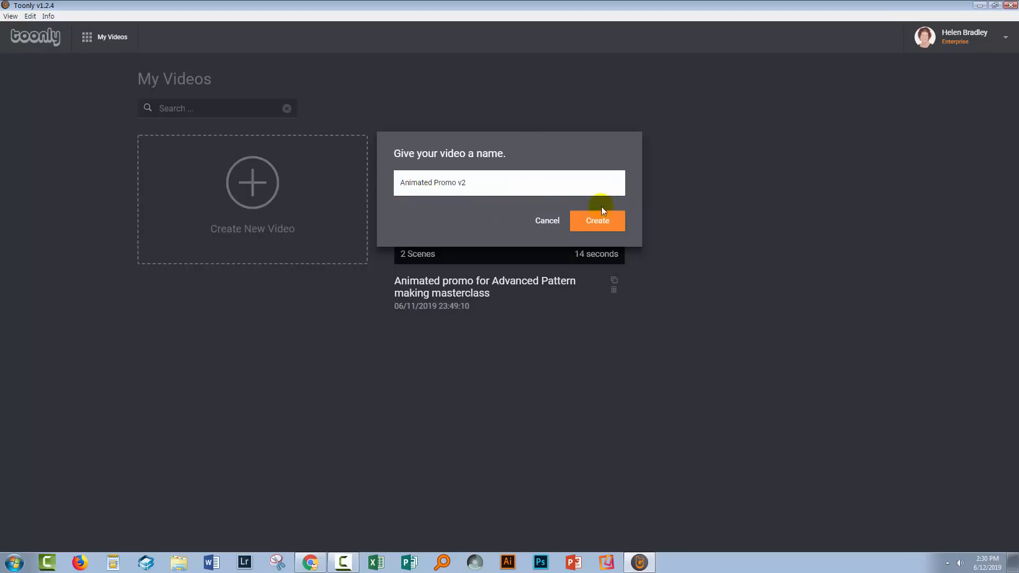
click(602, 219)
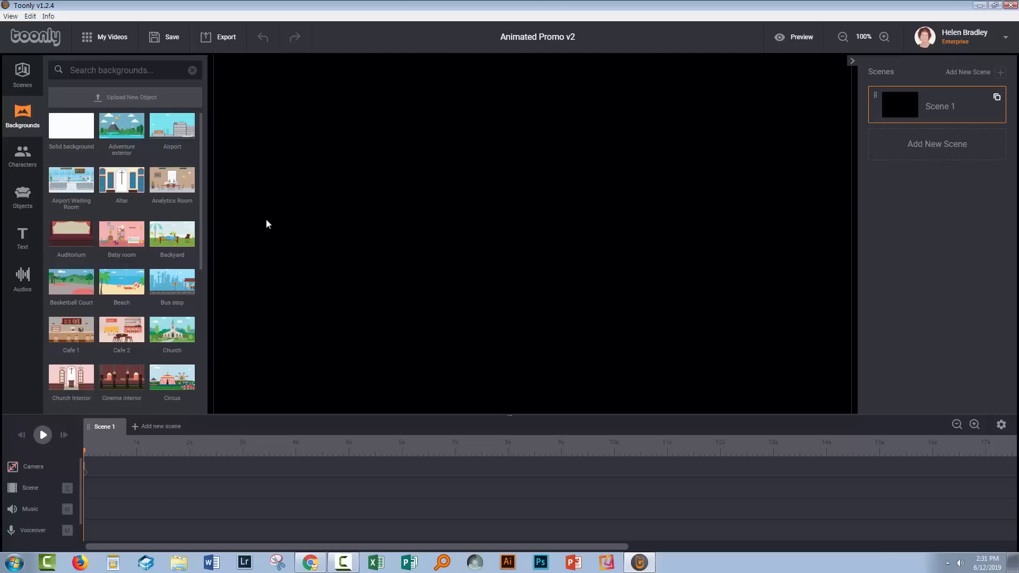
Check which sound file formats can be uploaded to the audio library, without uploading anything.
click(22, 285)
click(22, 277)
click(82, 99)
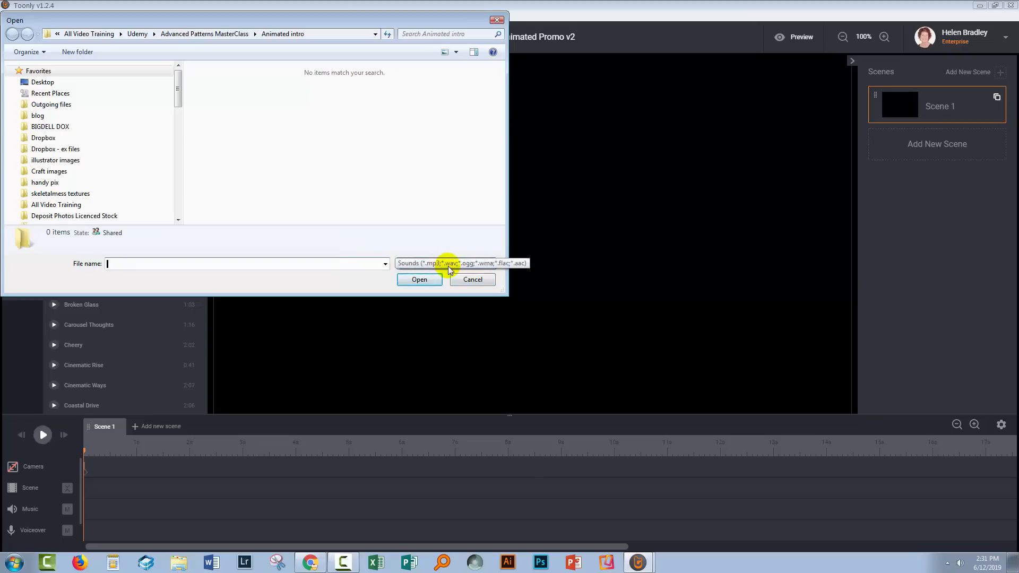
click(472, 279)
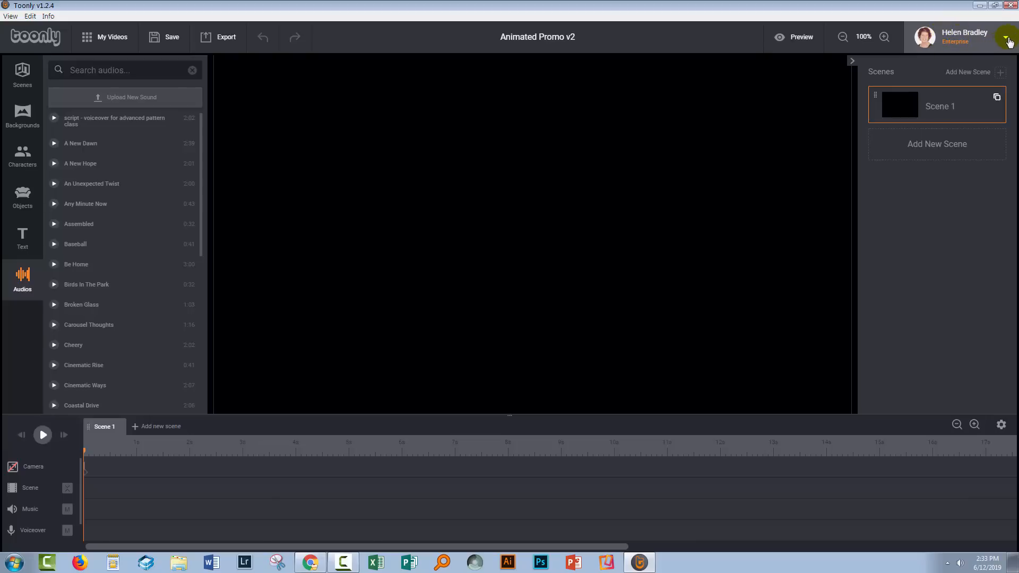
Leave the video without saving and view the account's user details and their edit form.
click(1006, 40)
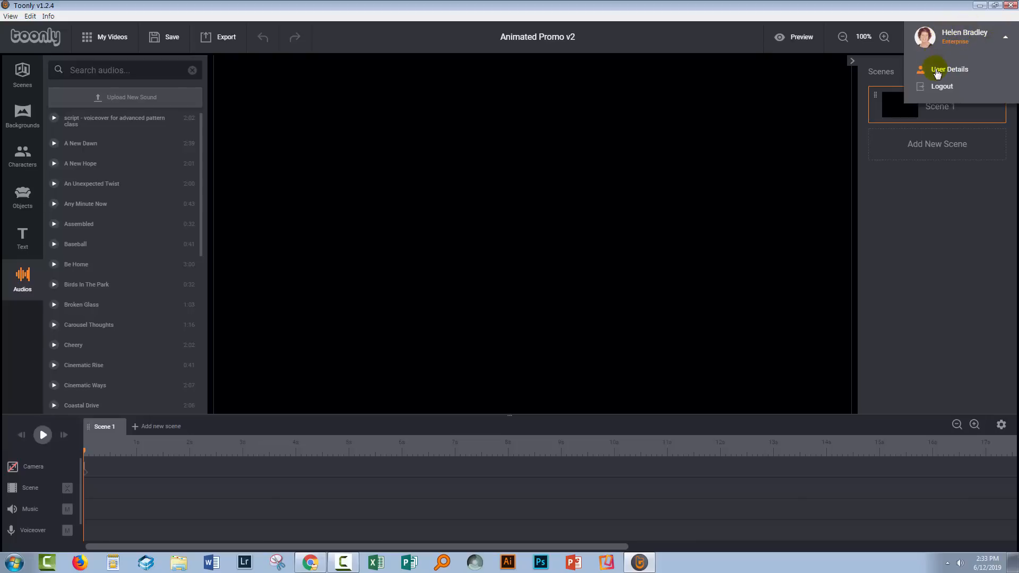
click(938, 86)
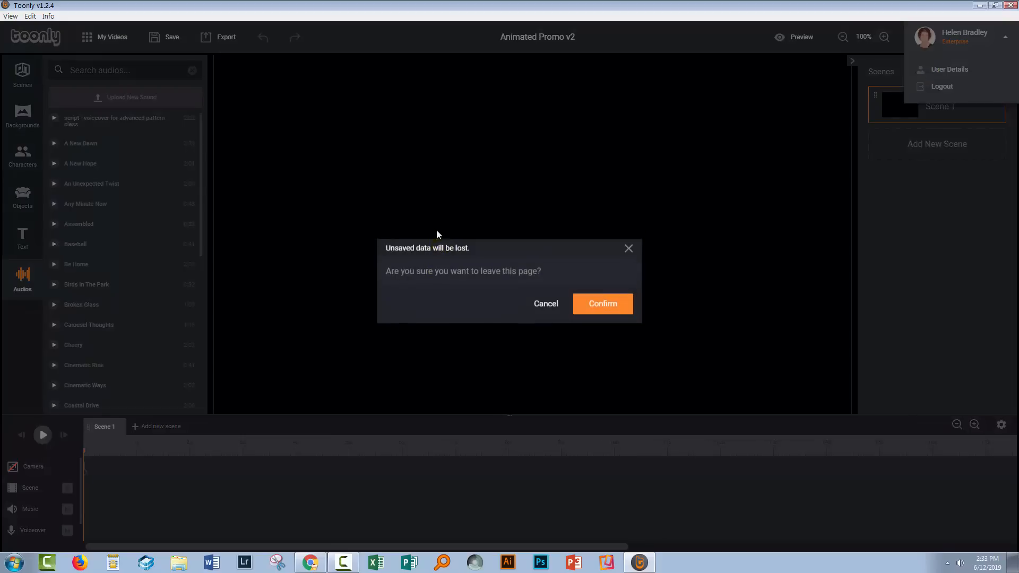
click(589, 311)
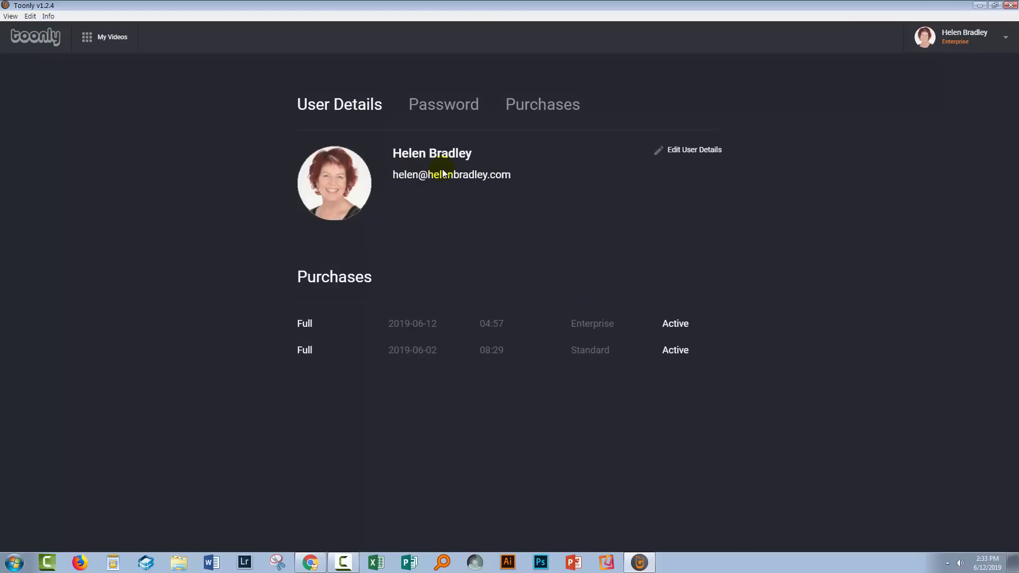
click(695, 153)
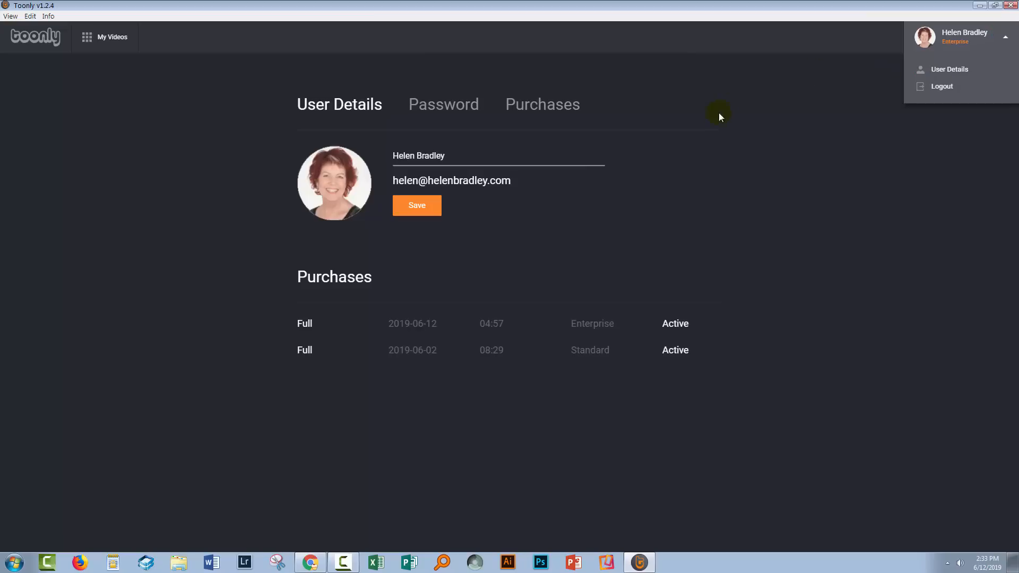
click(420, 212)
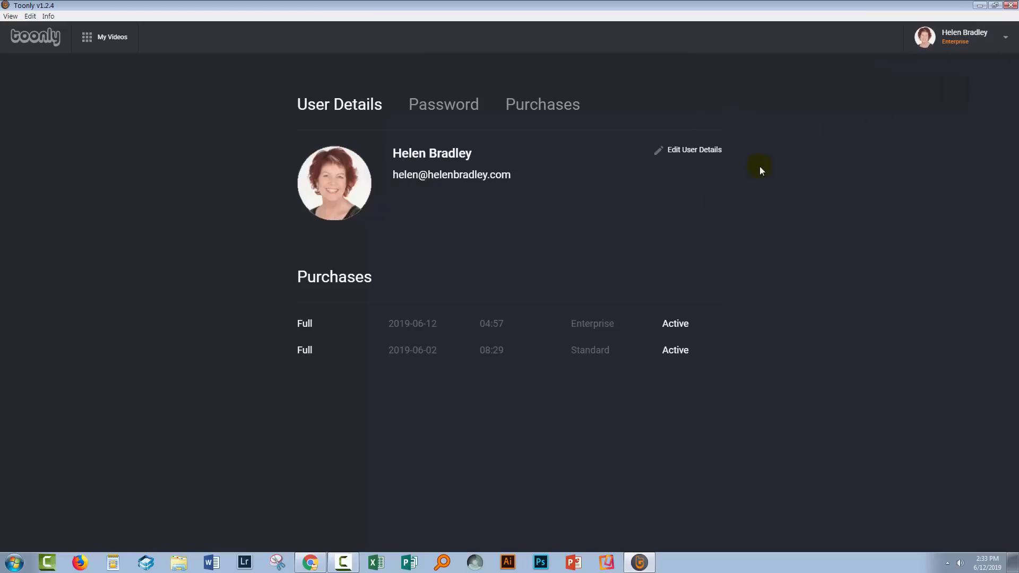
Return to the list of videos and reopen "Animated Promo v2".
click(979, 35)
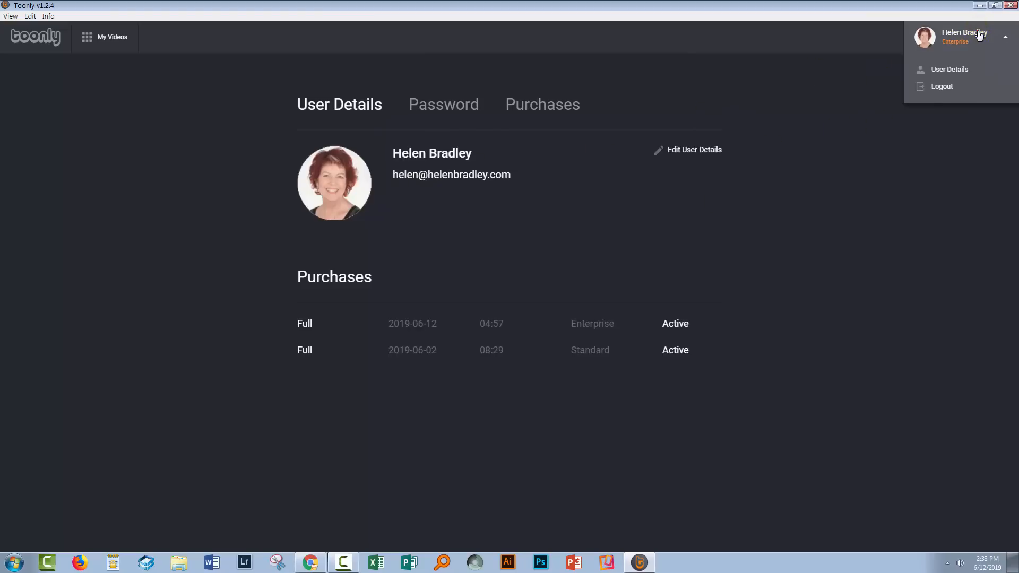
click(98, 37)
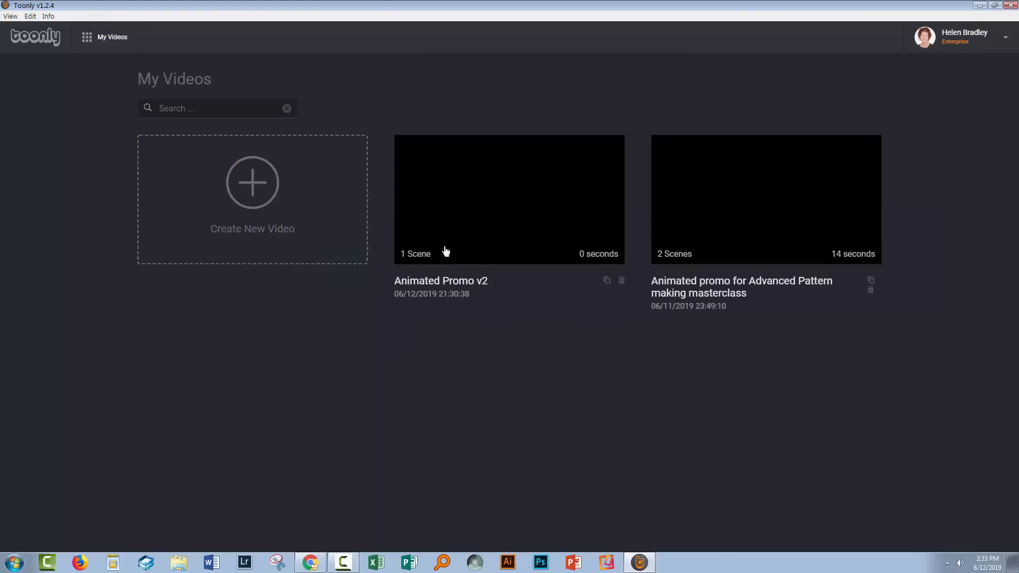
click(445, 250)
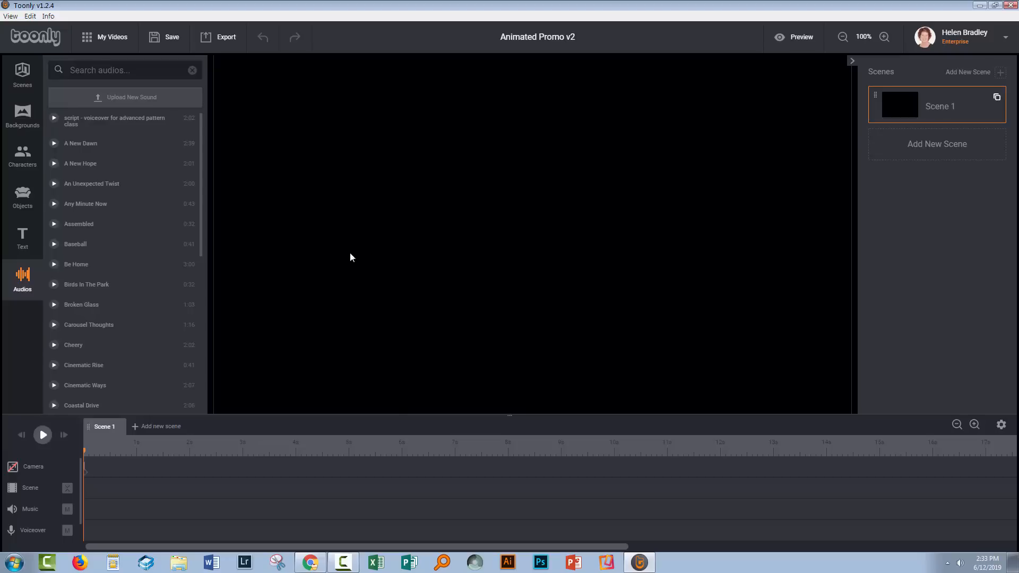
Add a solid background to Scene 1 and set its colour to medium teal.
click(22, 112)
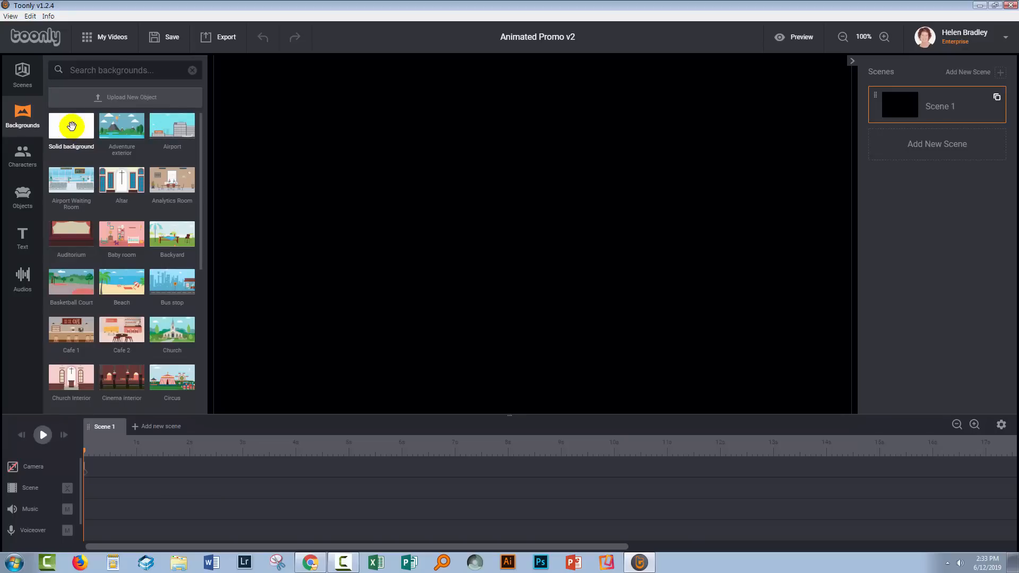
drag(71, 125, 333, 272)
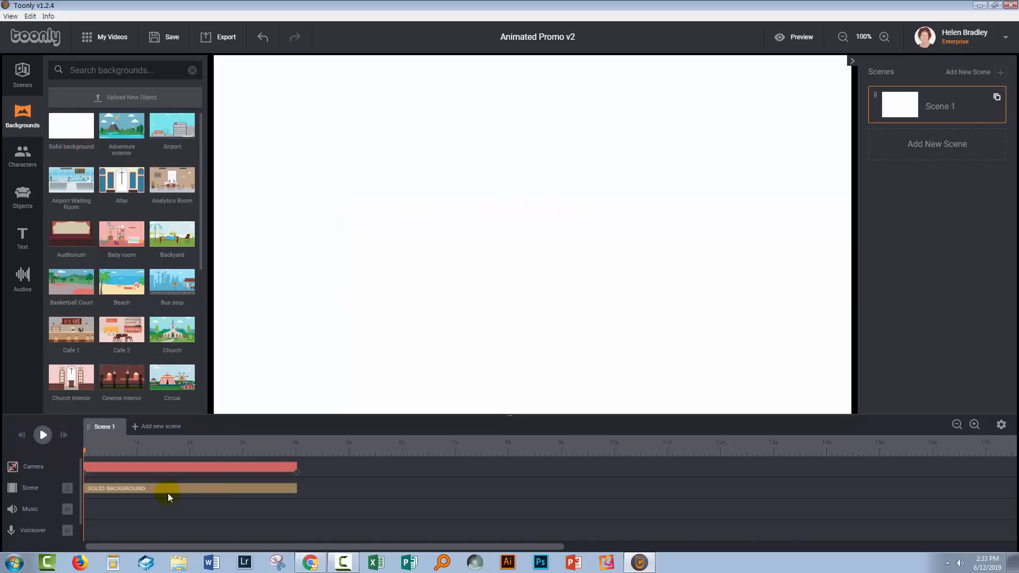
click(119, 488)
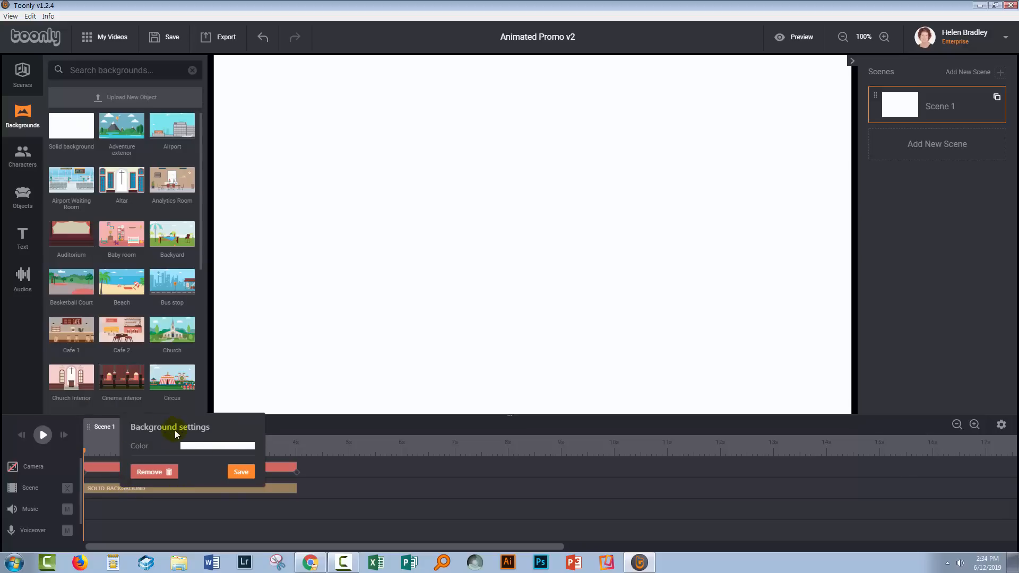
click(199, 446)
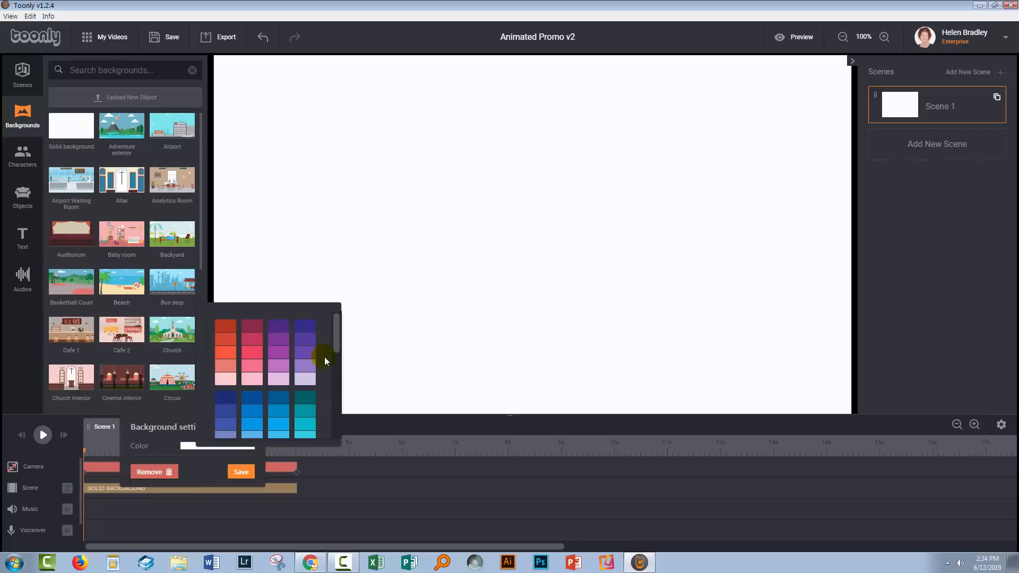
drag(336, 344, 330, 382)
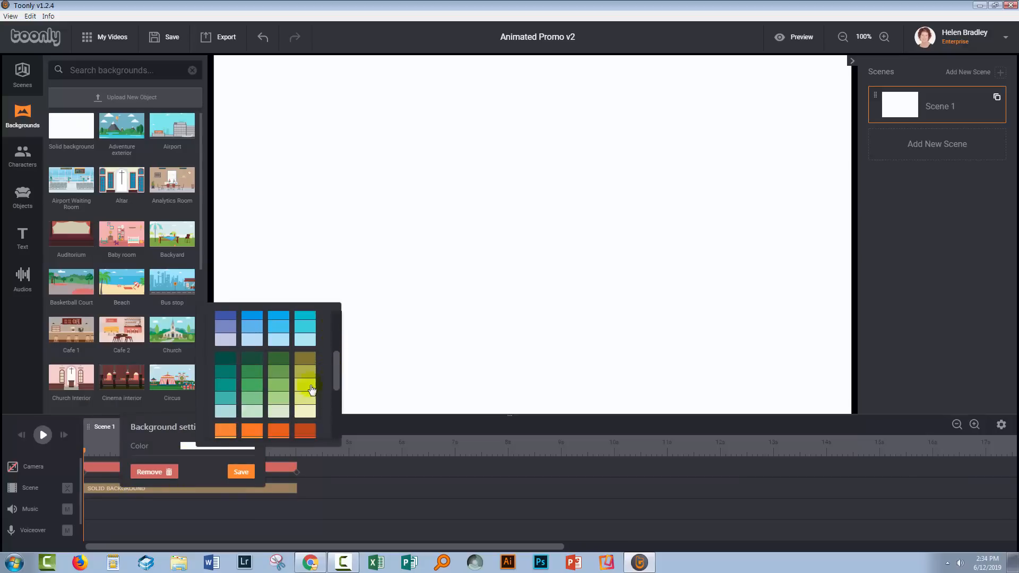
click(228, 398)
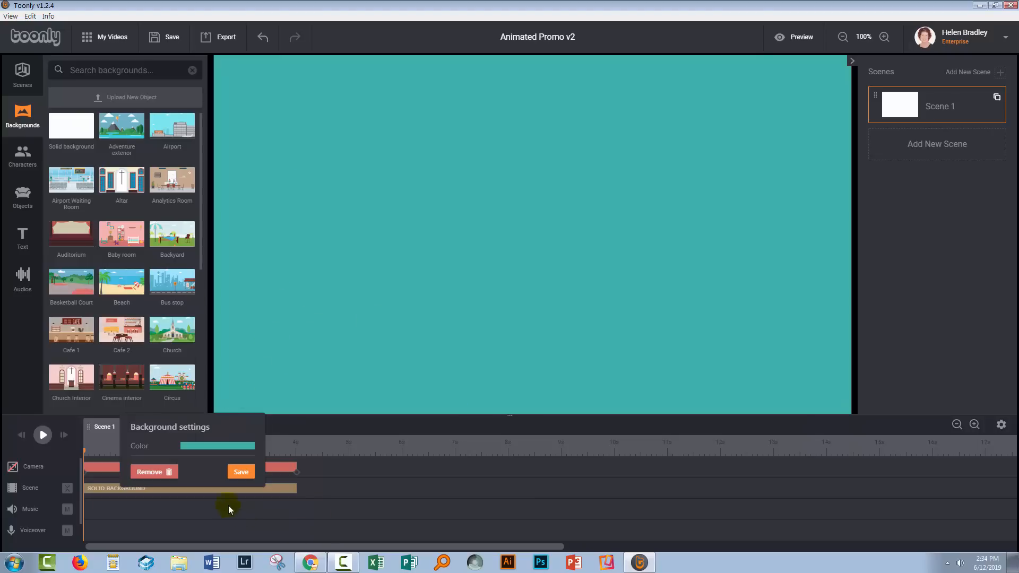
click(240, 473)
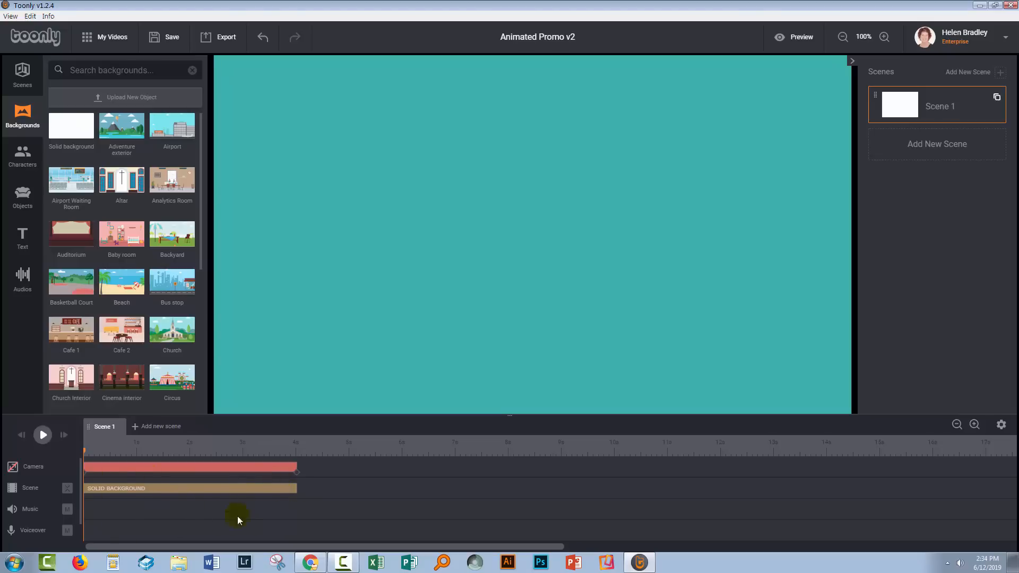
Place the audio "script - voiceover for advanced pattern class" at the start of the Voiceover track.
click(16, 282)
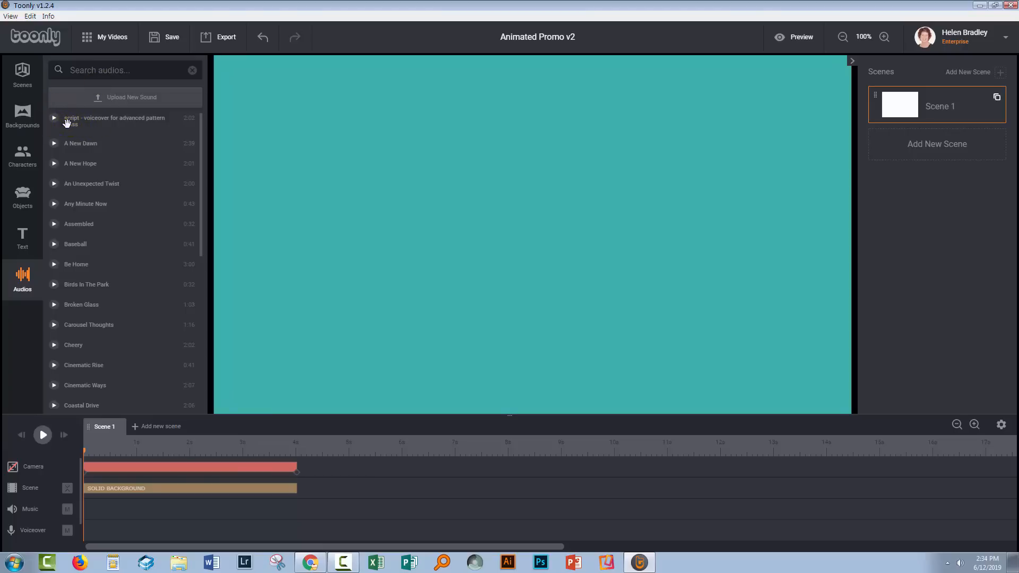
drag(67, 122, 92, 536)
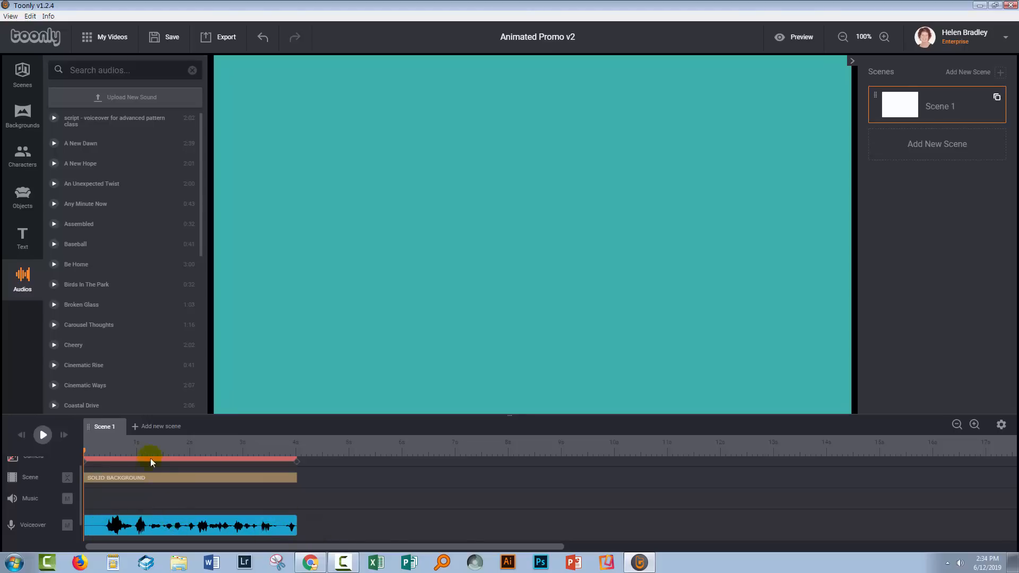
Add a second scene to the video and give it a white solid background.
click(135, 427)
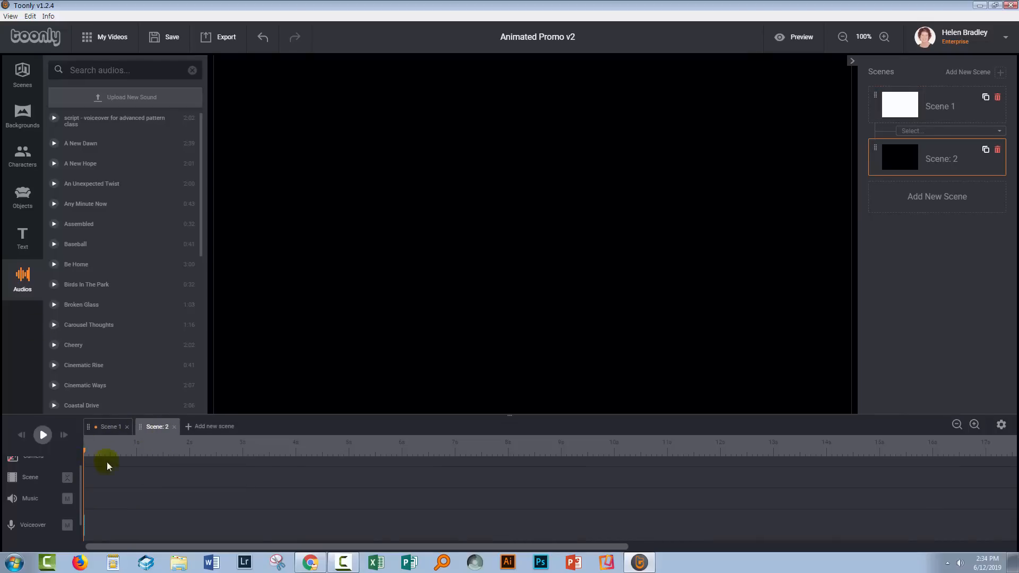
click(22, 113)
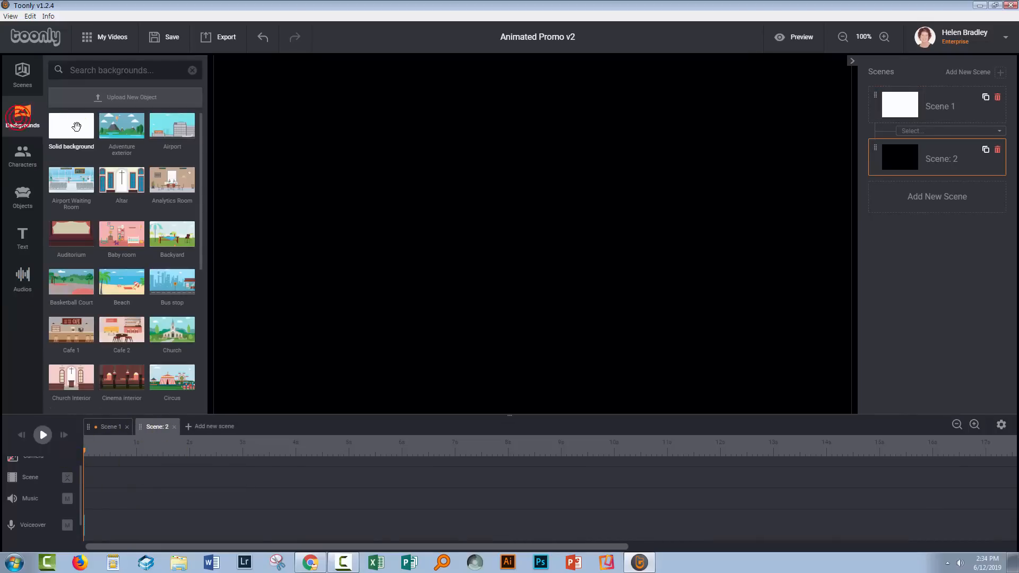
drag(122, 237, 483, 243)
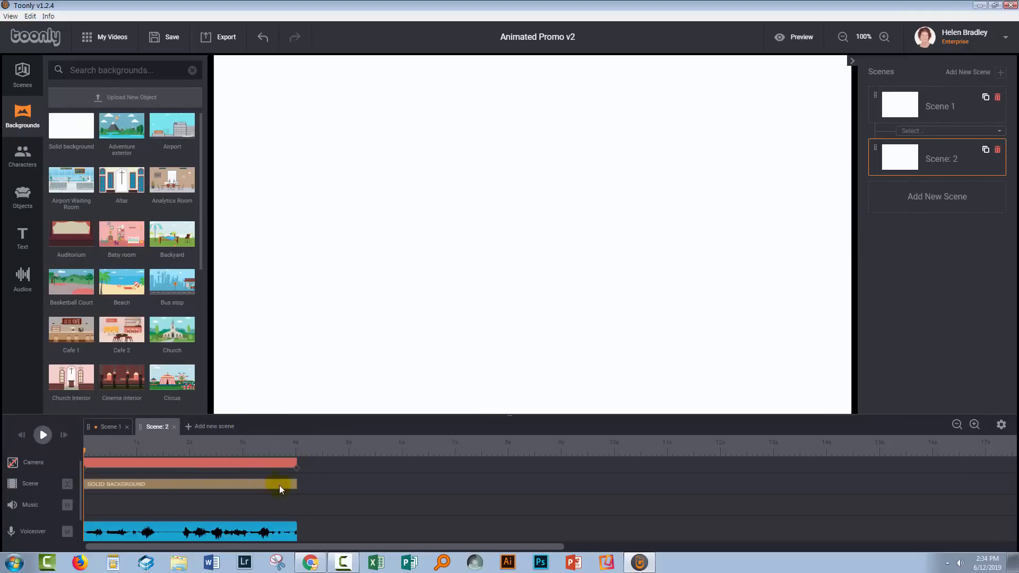
Compare the voiceover in both scenes and extend Scene 1's solid background to about 5.6 seconds.
click(104, 425)
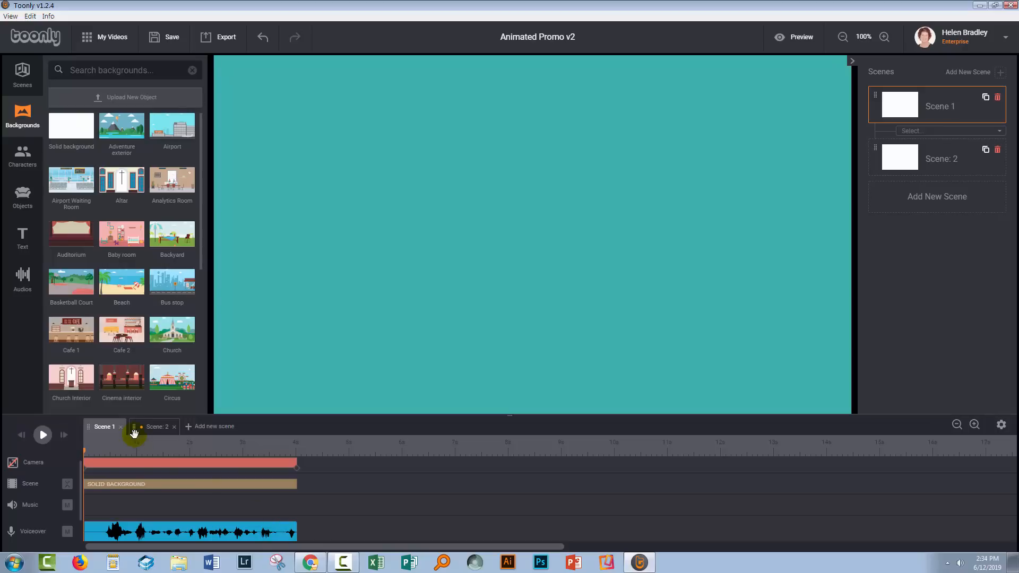
click(155, 427)
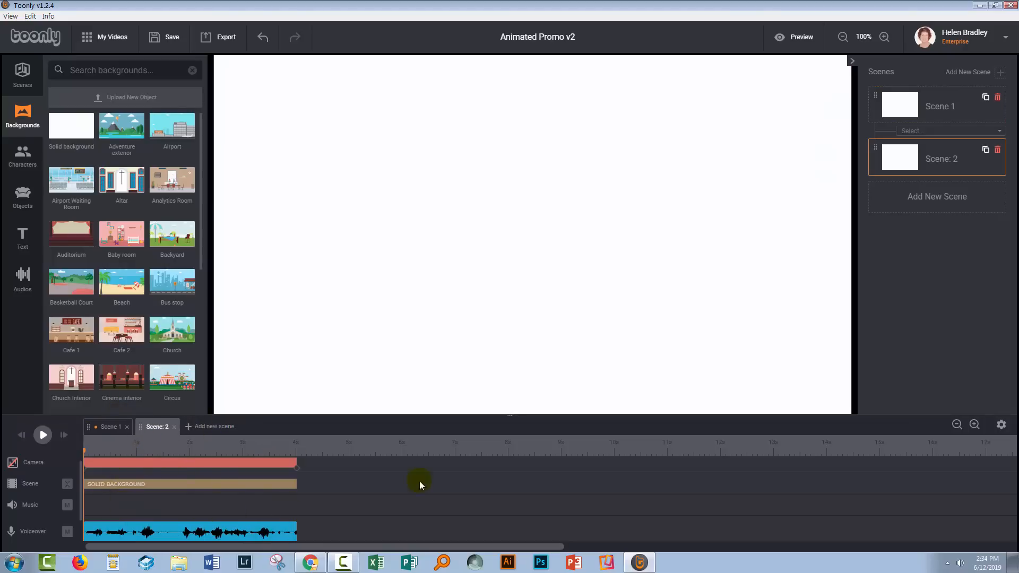
click(108, 428)
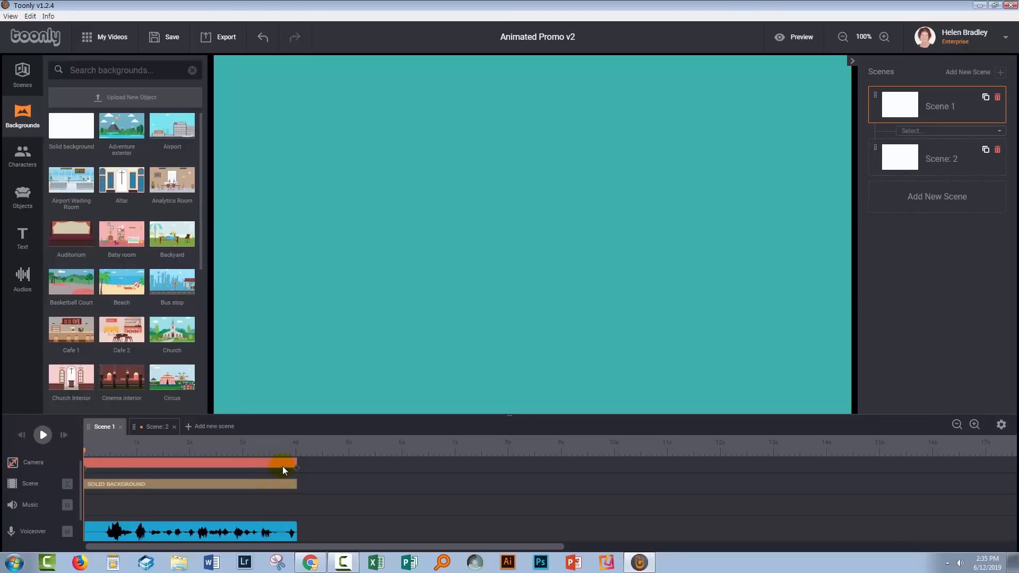
drag(295, 482, 381, 485)
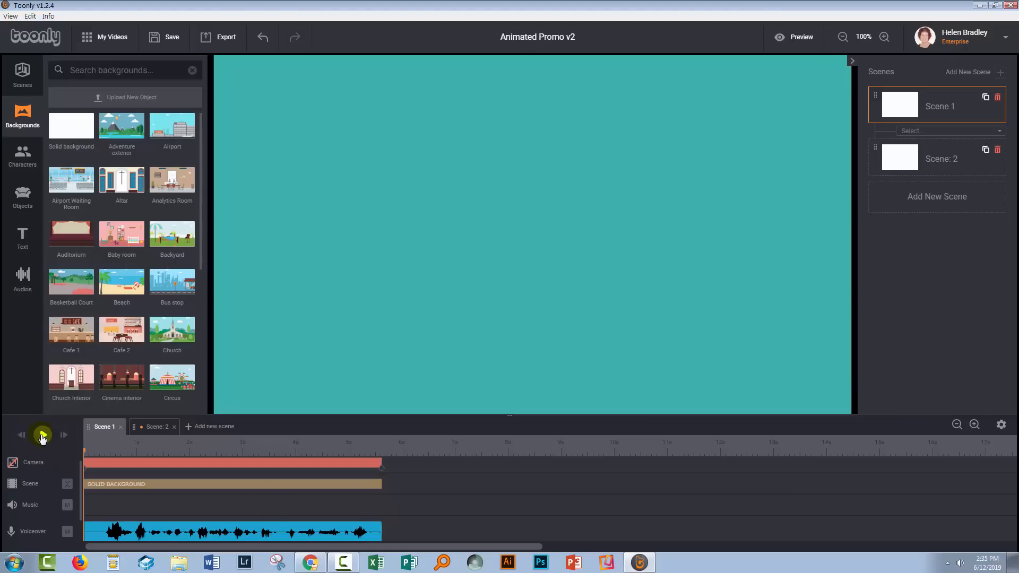
Play Scene 1 and Scene 2 to check where the voiceover splits between them.
click(43, 436)
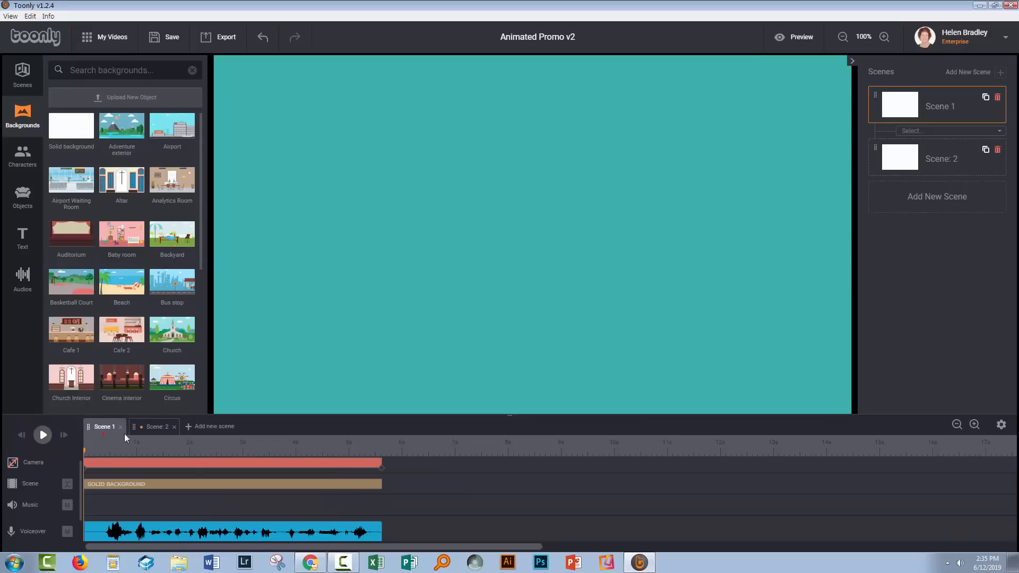
click(151, 428)
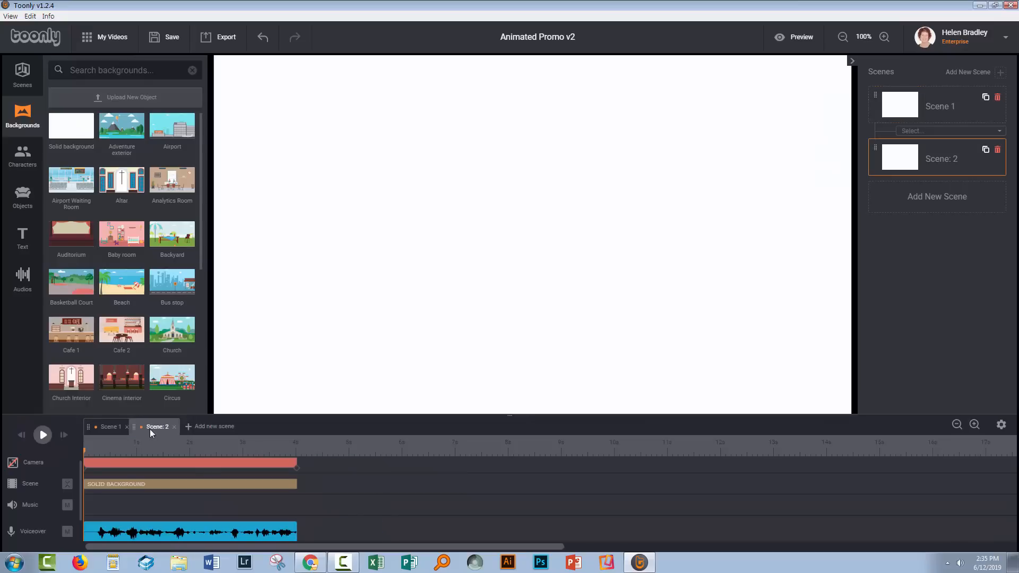
click(43, 437)
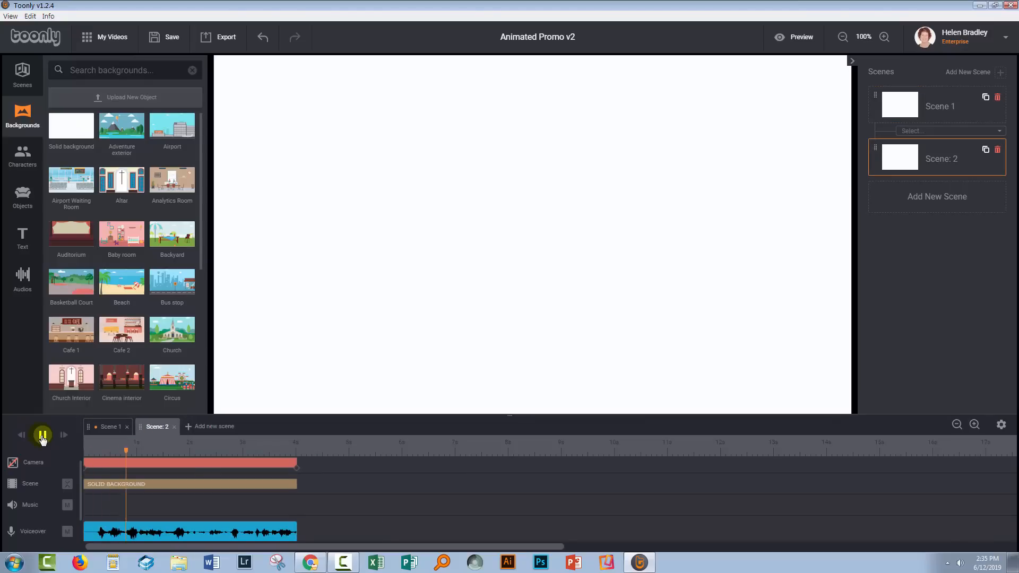
click(43, 434)
Add a Smooth Text element to the upper right of Scene 1's canvas and open its text settings.
click(91, 428)
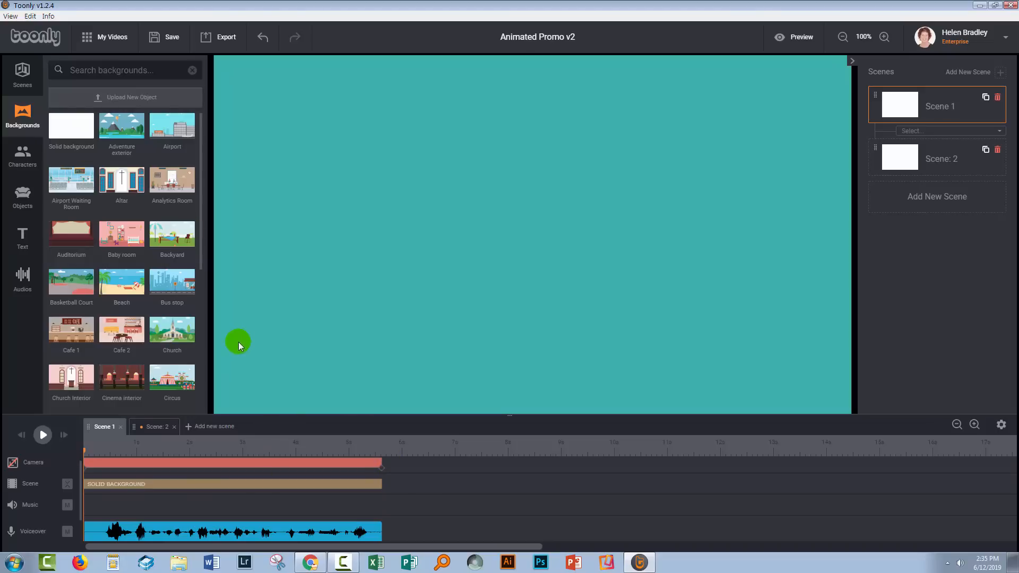
click(23, 238)
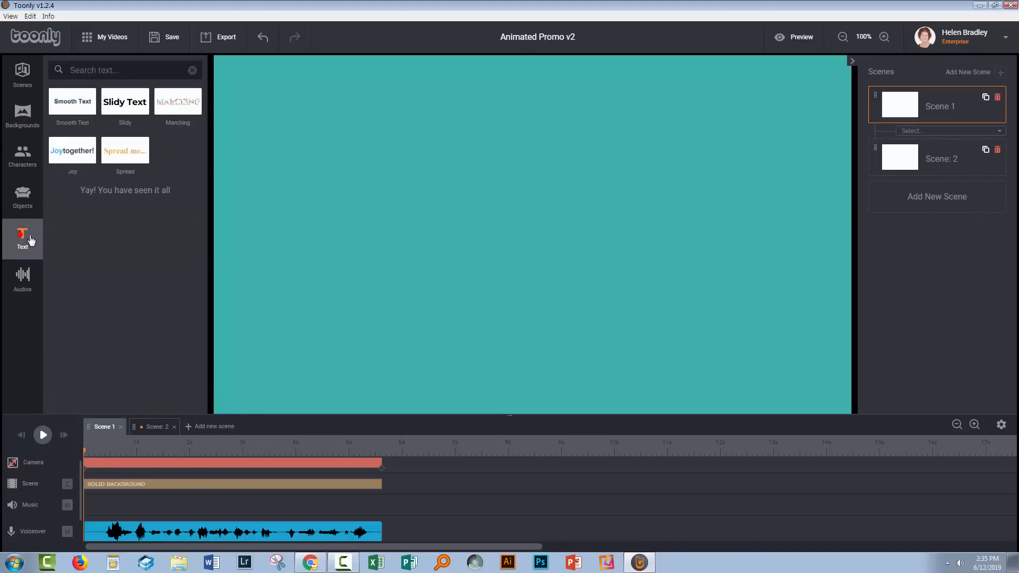
drag(70, 101, 653, 154)
click(620, 148)
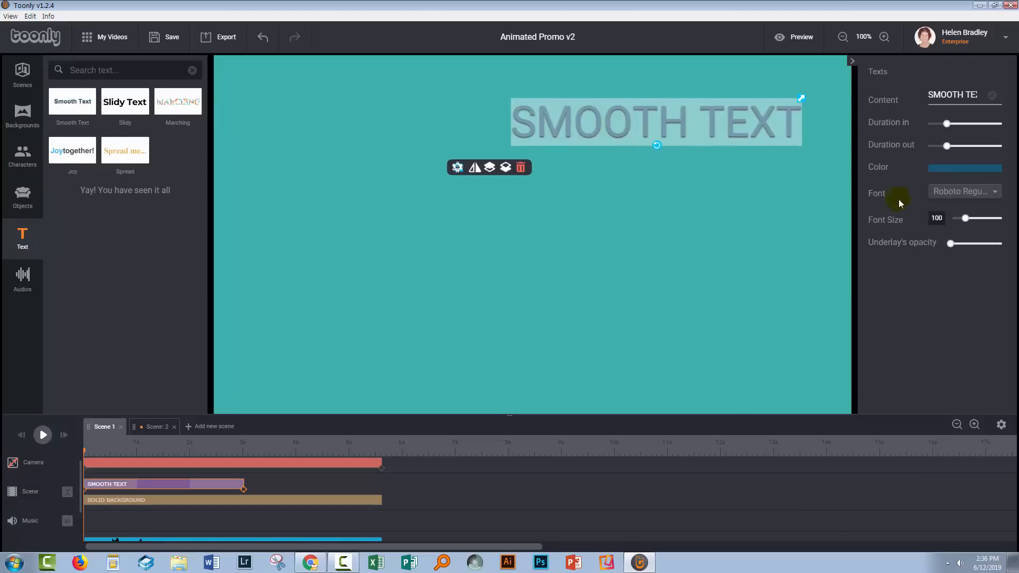
Try the Gochi Hand, Handlee and PatrickHand fonts on the Smooth Text and set it to Handlee.
click(996, 192)
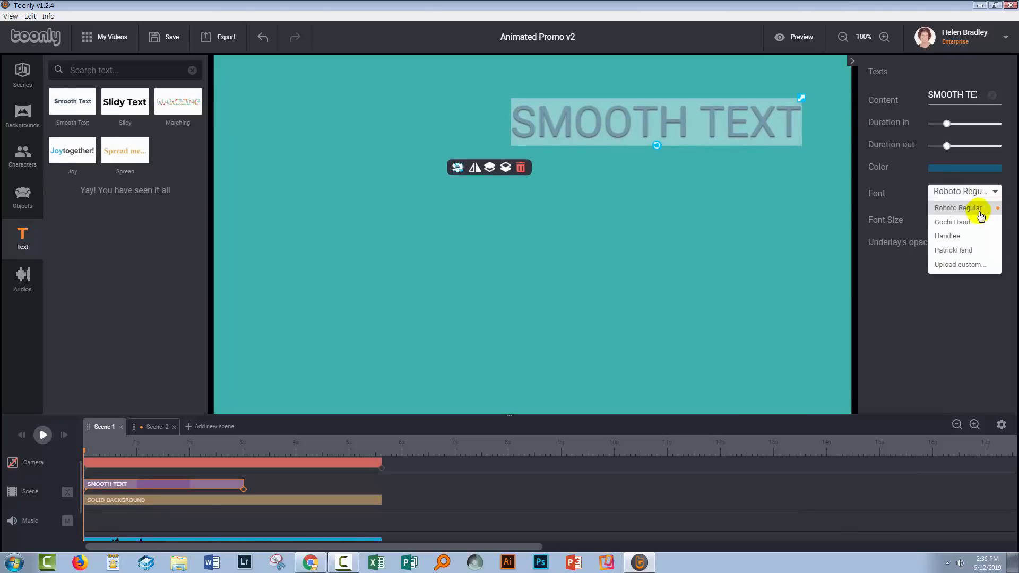
click(969, 224)
click(987, 190)
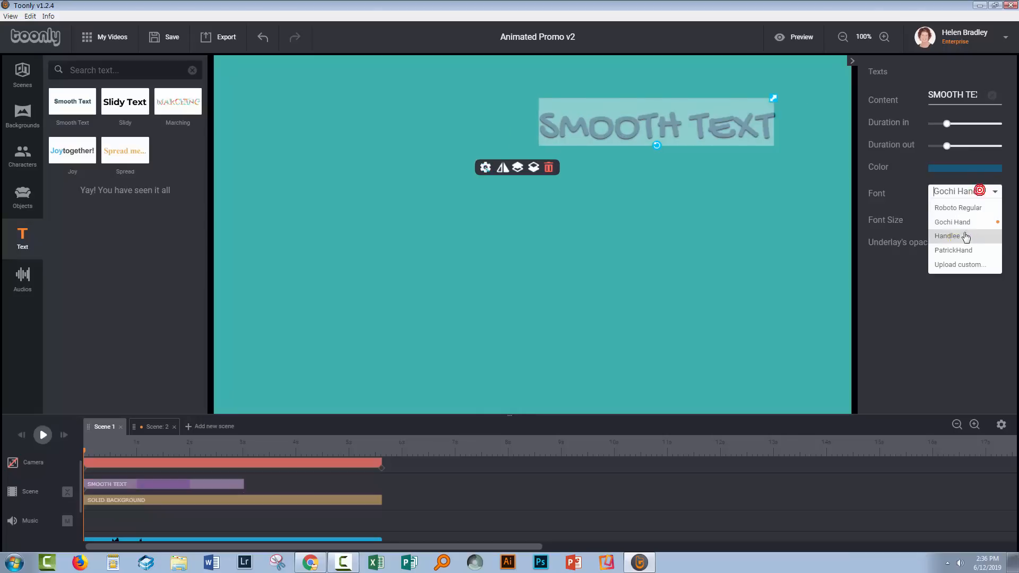
click(963, 234)
click(980, 194)
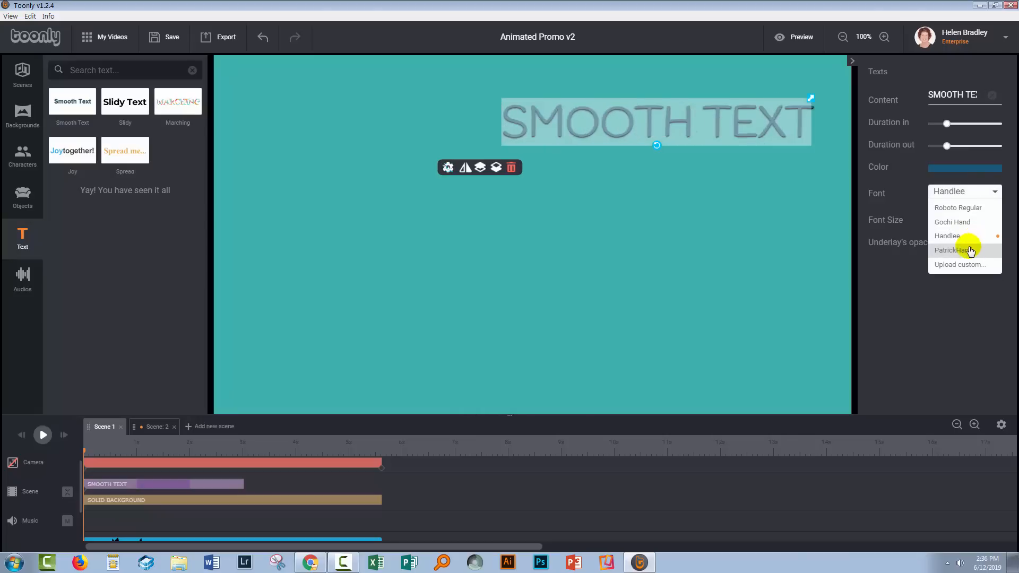
click(964, 250)
click(979, 194)
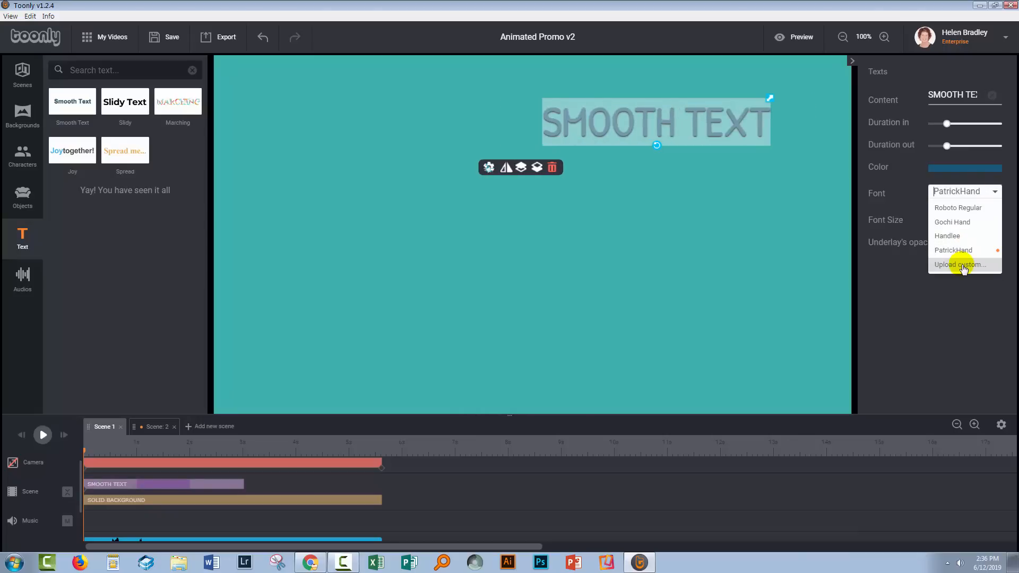
click(953, 249)
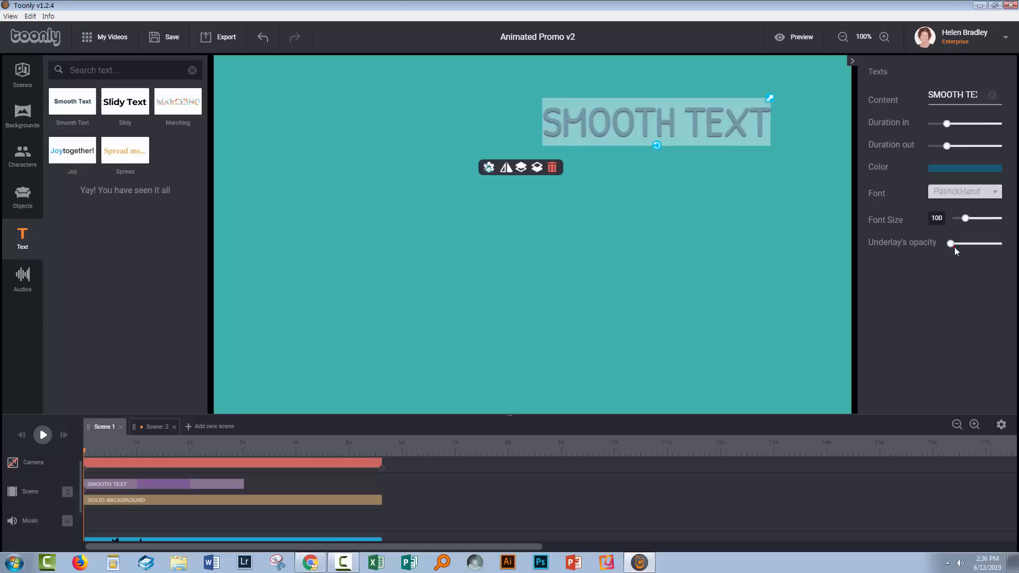
click(982, 199)
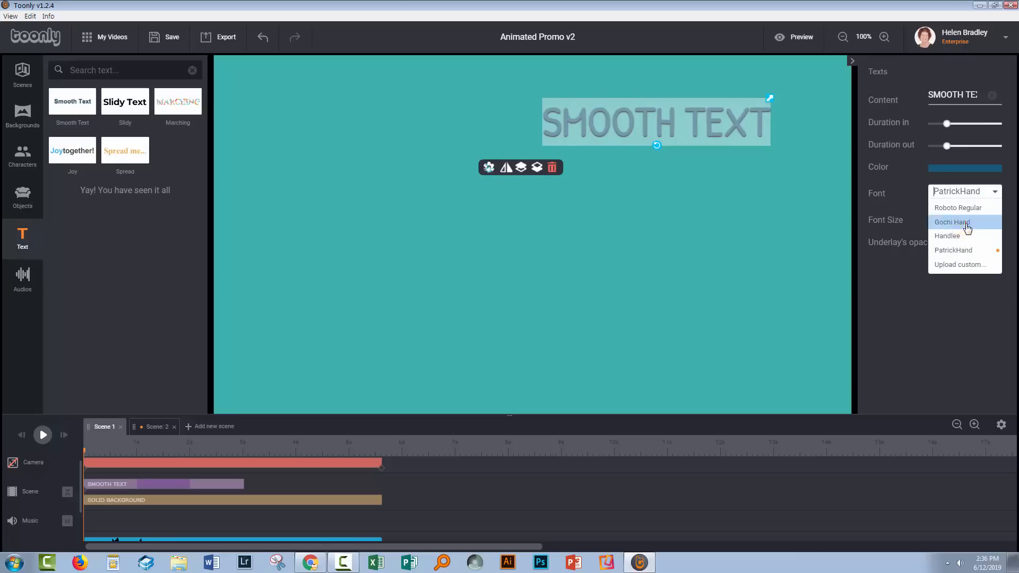
click(962, 222)
click(960, 193)
click(951, 236)
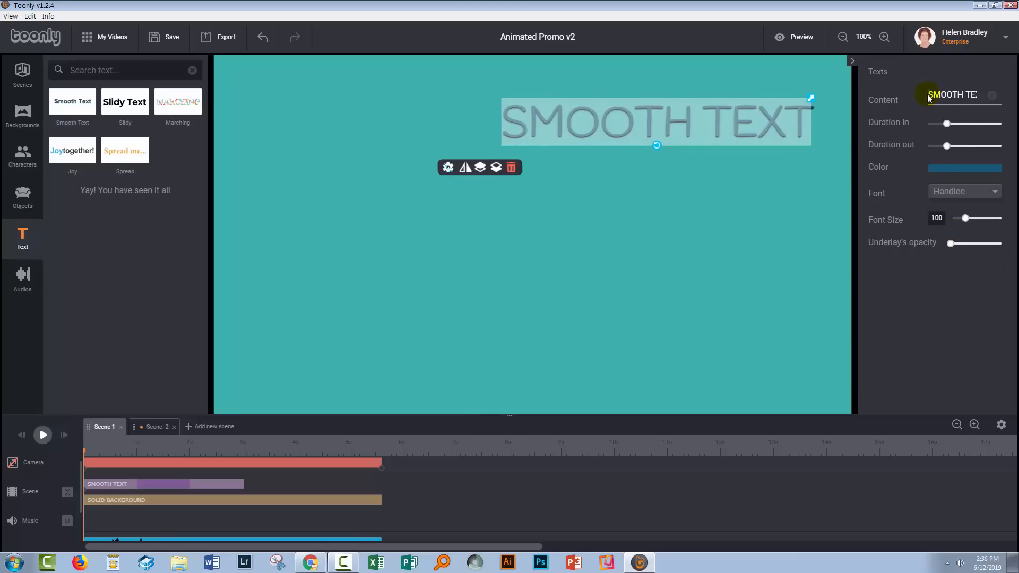
Change the text's content to "Advanced" and reduce its duration out to the minimum.
drag(929, 98, 1013, 103)
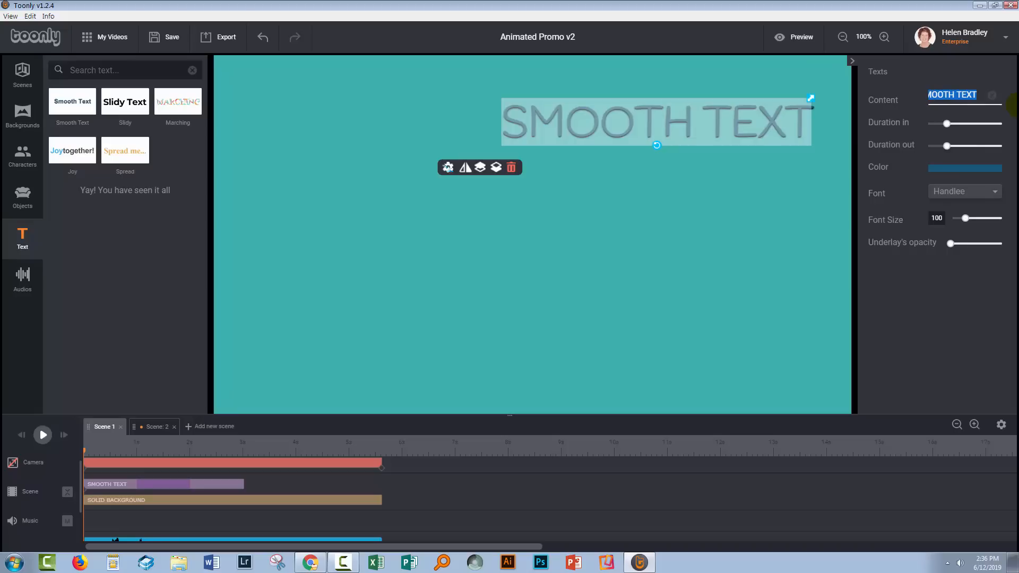
text(Advanced)
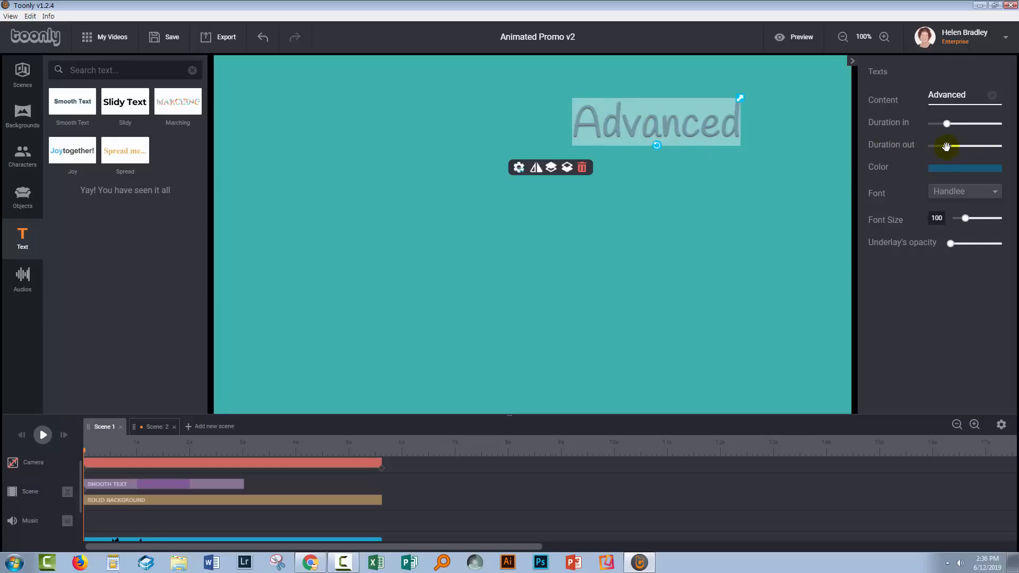
drag(948, 149, 903, 152)
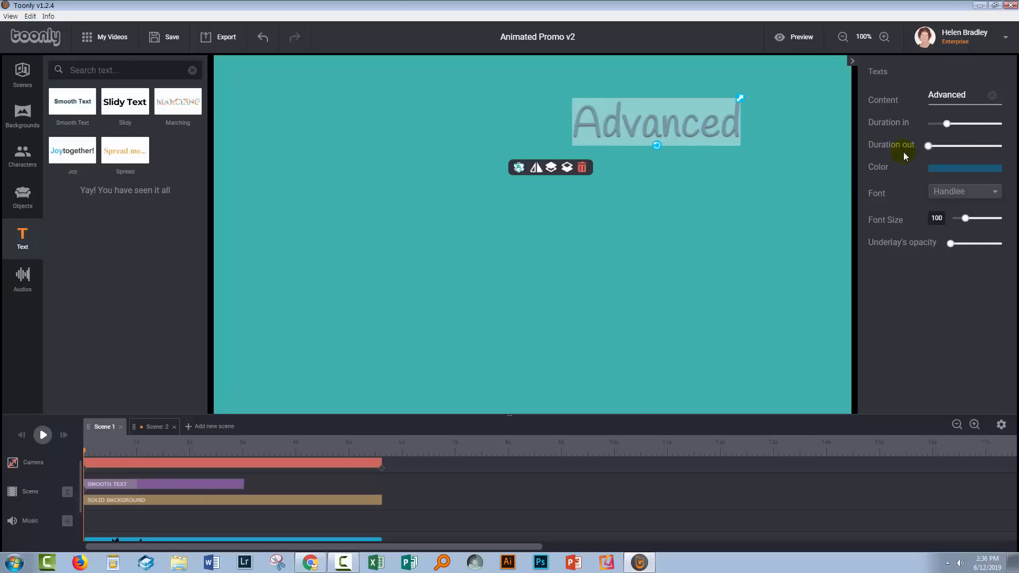
Play Scene 1 and extend the "Advanced" text clip to the end of the solid background.
click(43, 435)
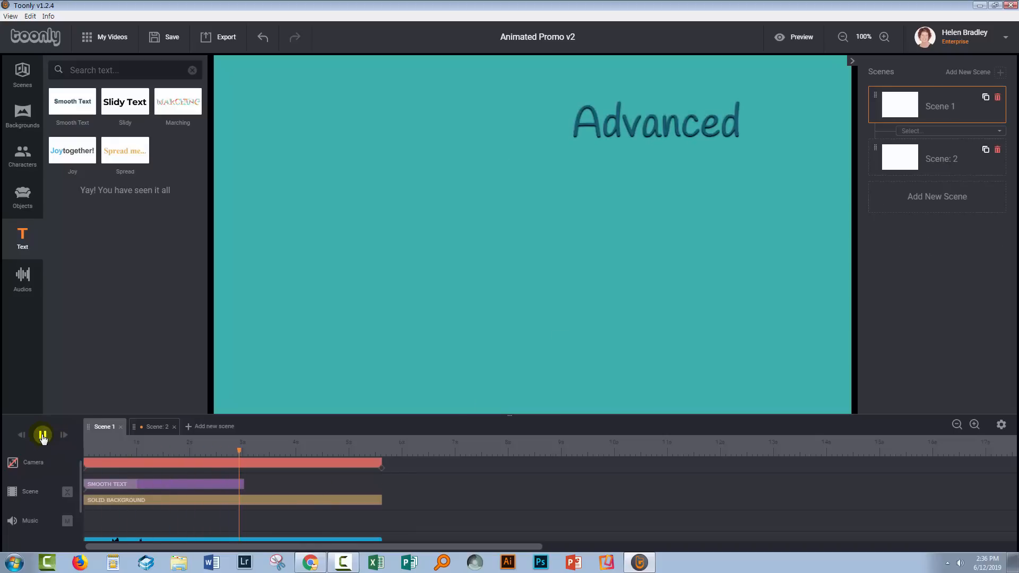
click(248, 484)
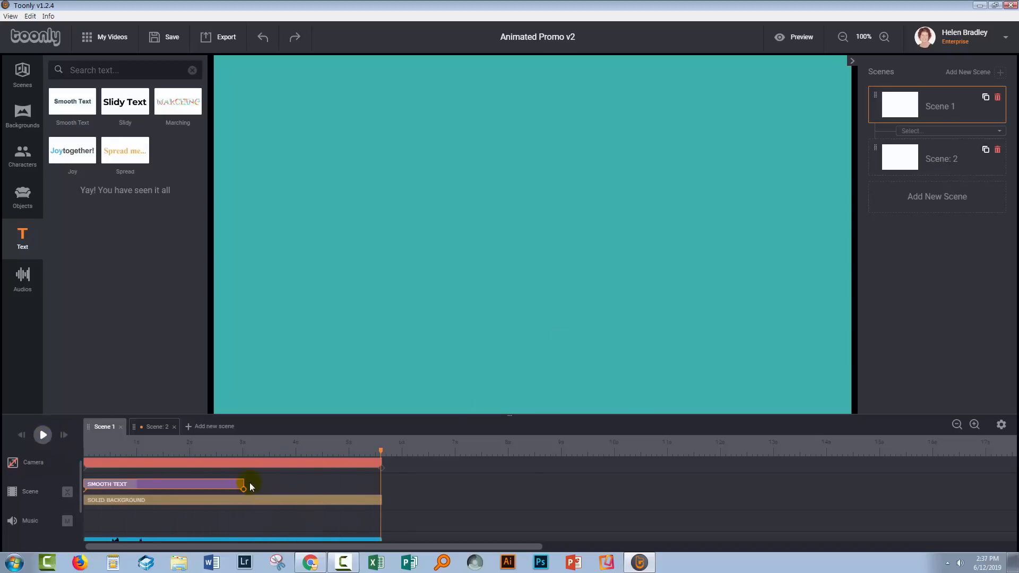
drag(243, 483, 381, 497)
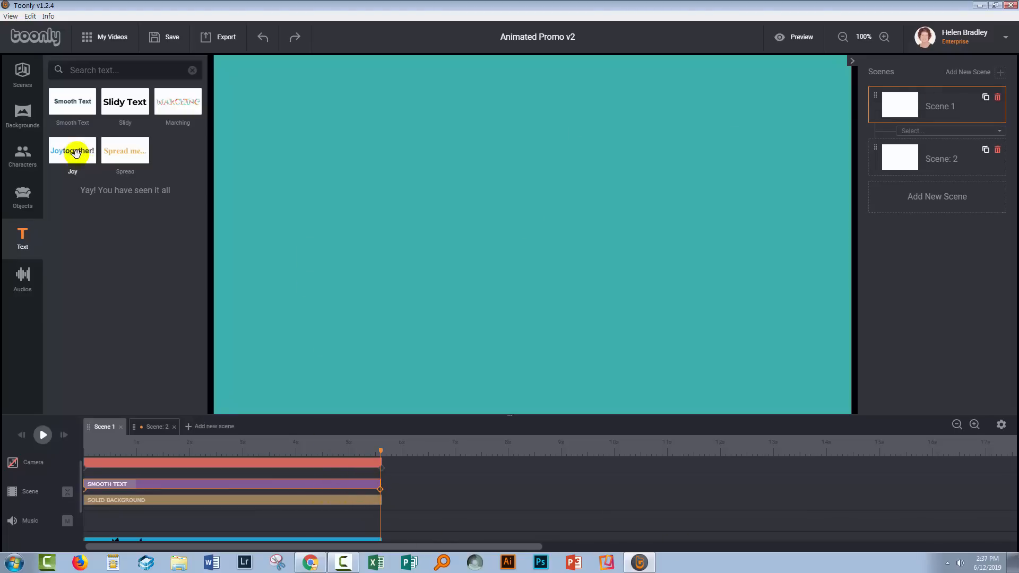
Add a second Smooth Text element below the "Advanced" text position and set its font to Handlee.
drag(72, 98, 584, 187)
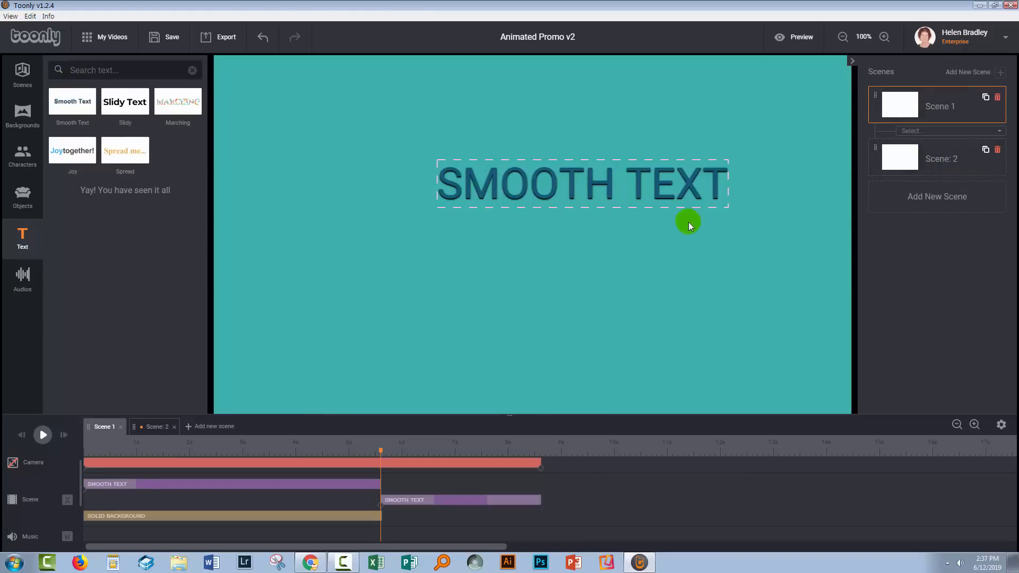
click(626, 196)
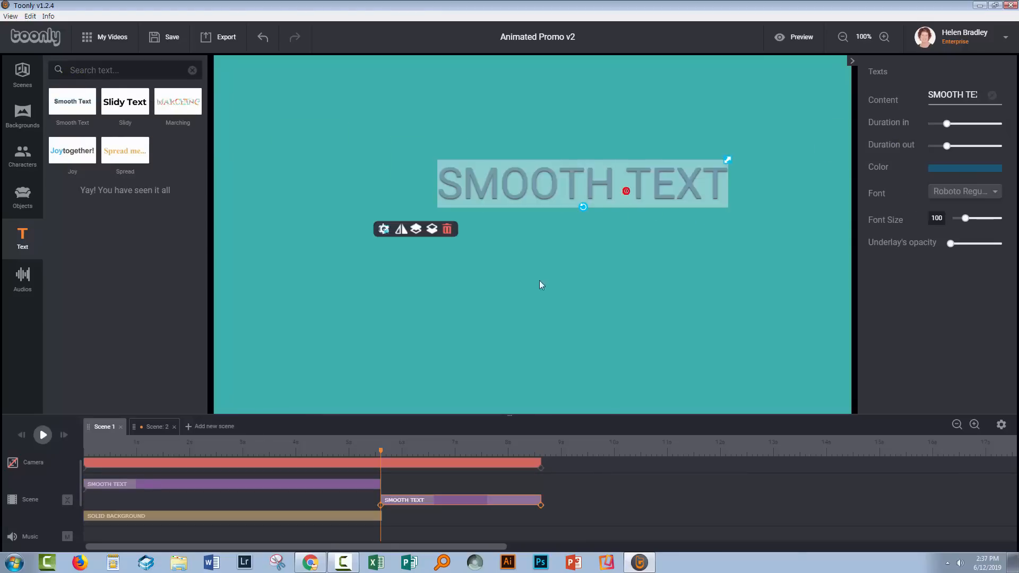
click(963, 191)
click(954, 222)
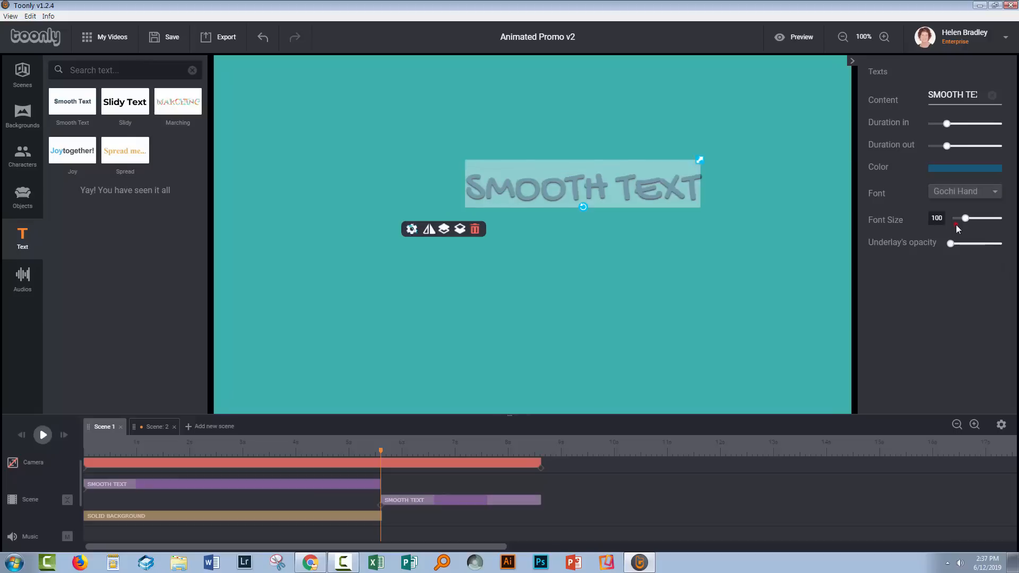
click(963, 191)
click(949, 228)
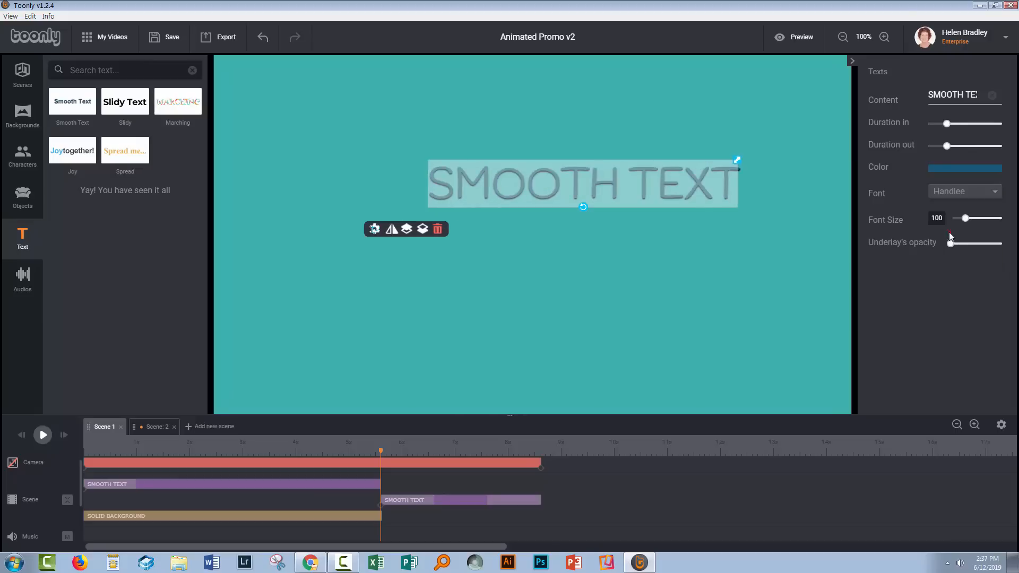
Reduce the second text's duration out to the minimum and change its content to "Pattern Making".
drag(947, 147, 915, 154)
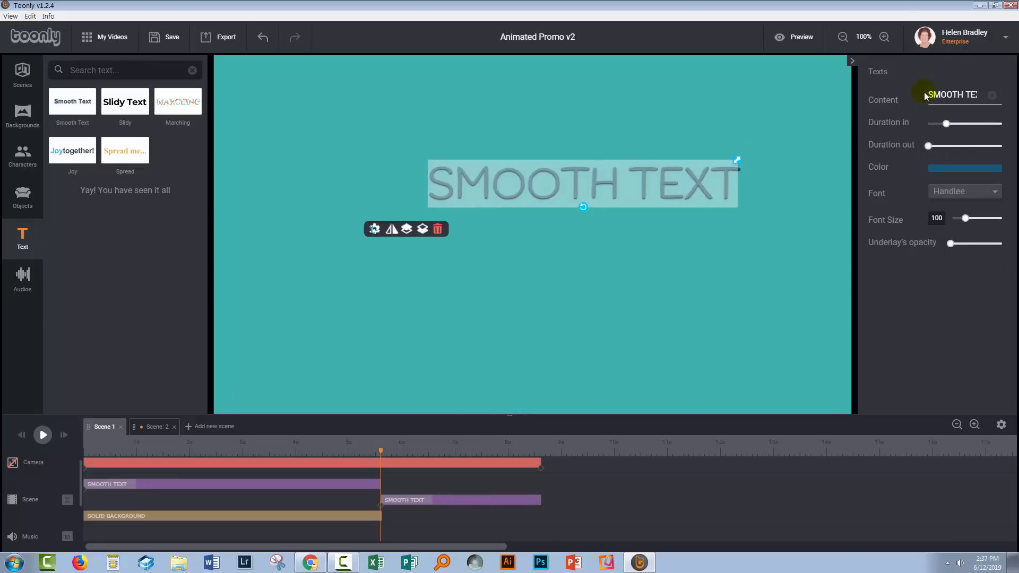
drag(929, 95, 1002, 109)
key(BackSpace)
text(Pattern Making)
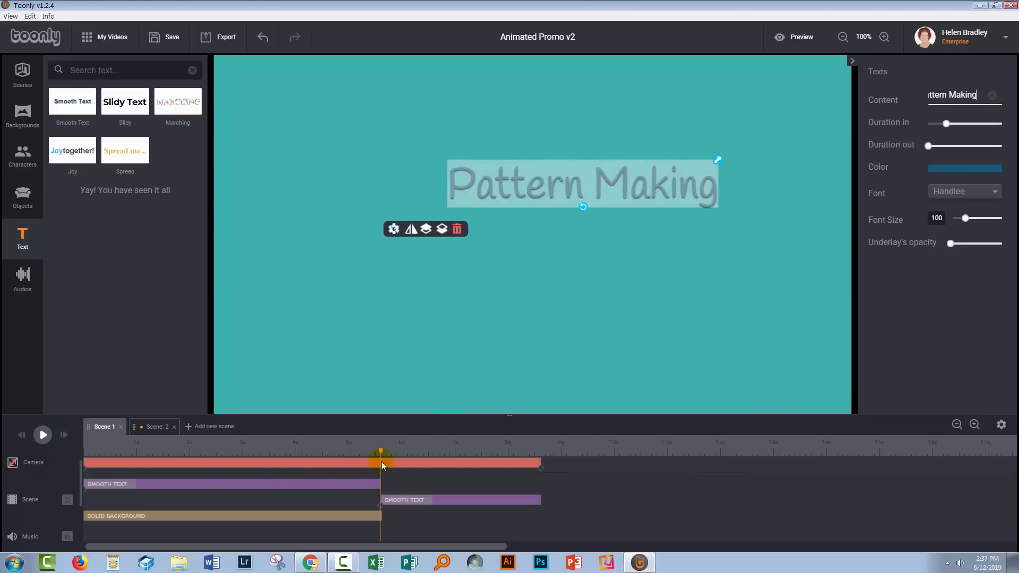
Move the "Pattern Making" clip to the start of Scene 1 and extend it to the end of the solid background.
drag(462, 500, 139, 470)
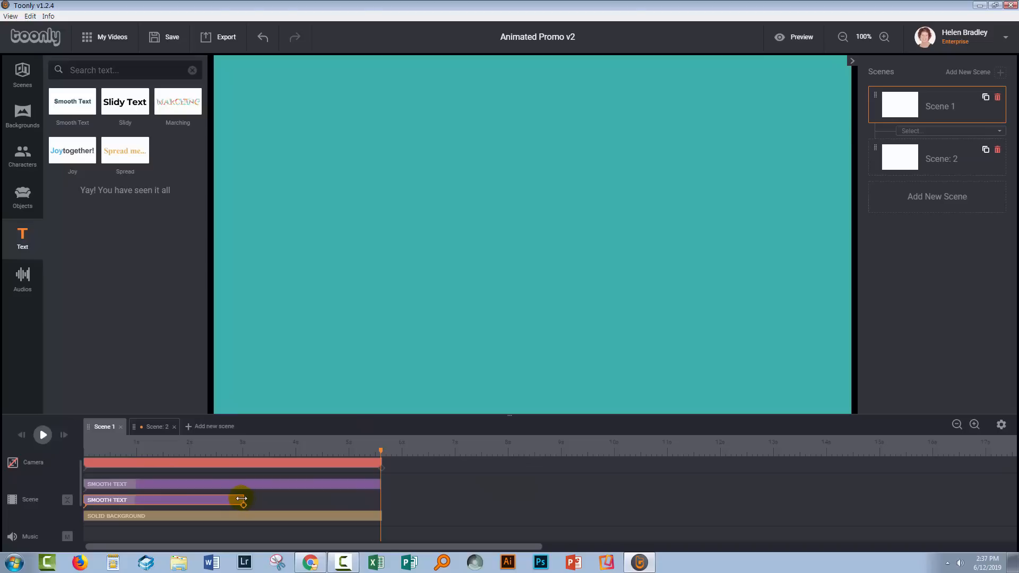
drag(246, 502, 281, 502)
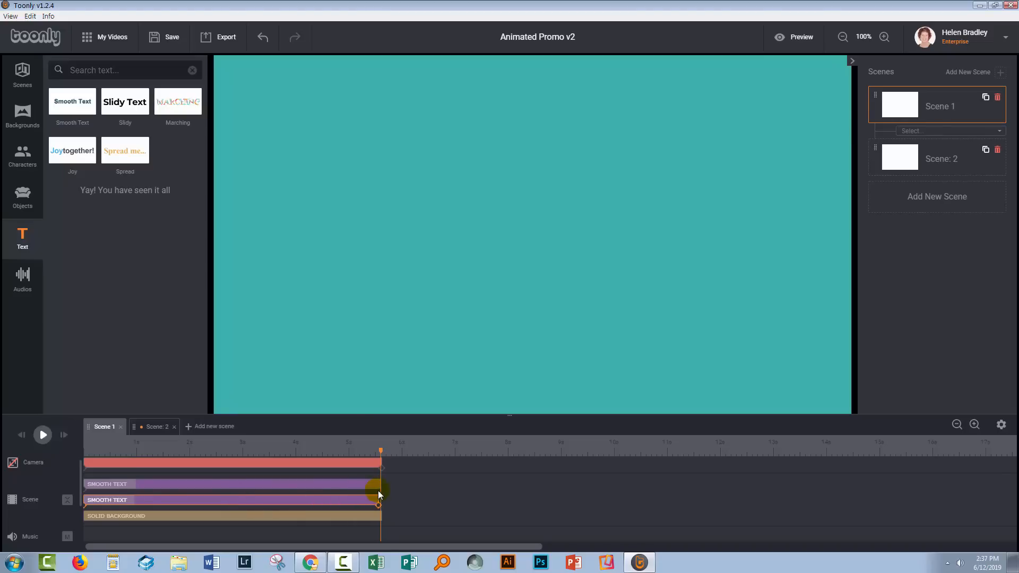
drag(378, 492, 379, 488)
Enlarge the timeline to show the voiceover track and trim the "Pattern Making" clip's start to 1 second.
drag(498, 417, 496, 354)
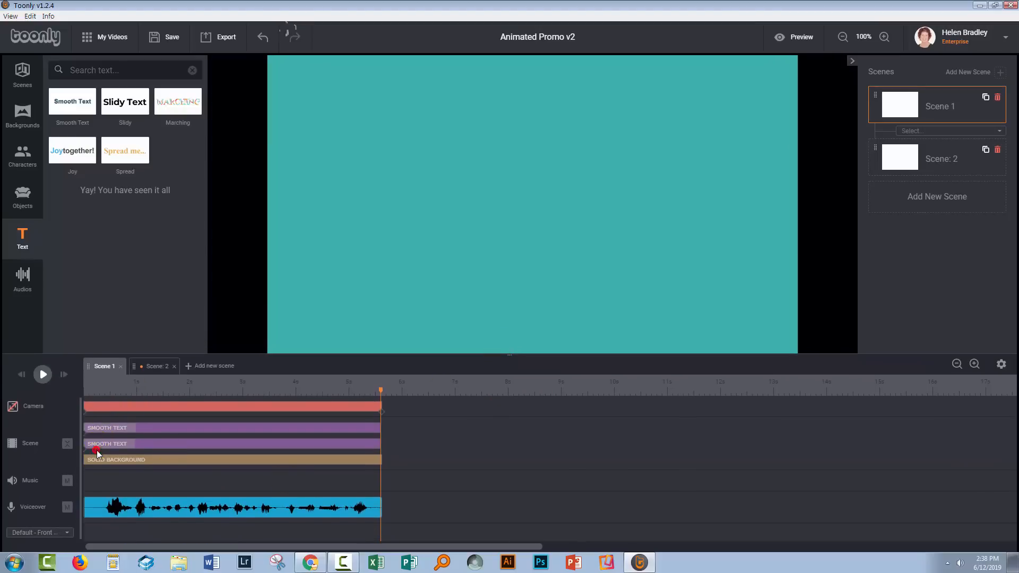
drag(97, 451, 136, 444)
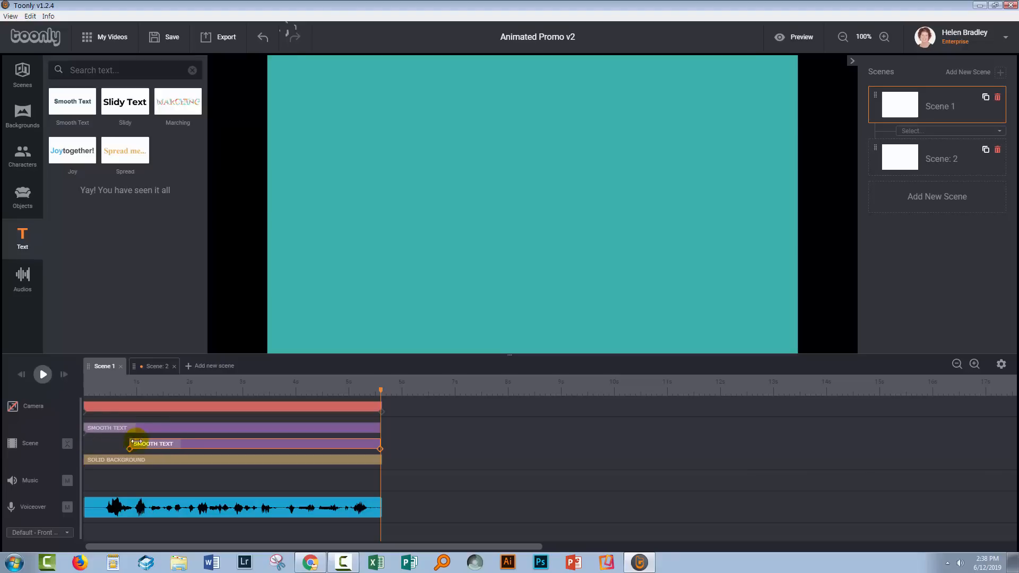
click(103, 422)
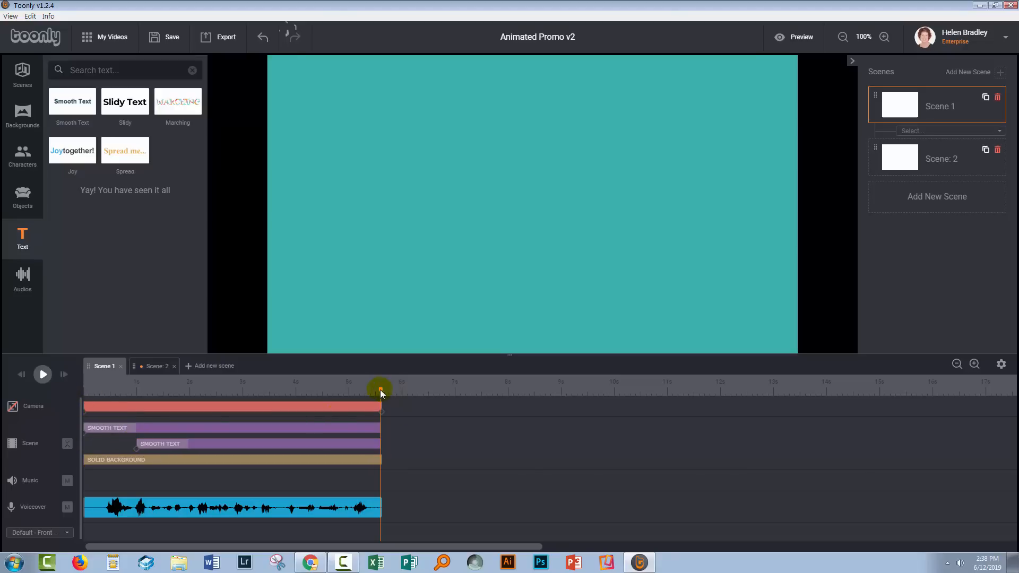
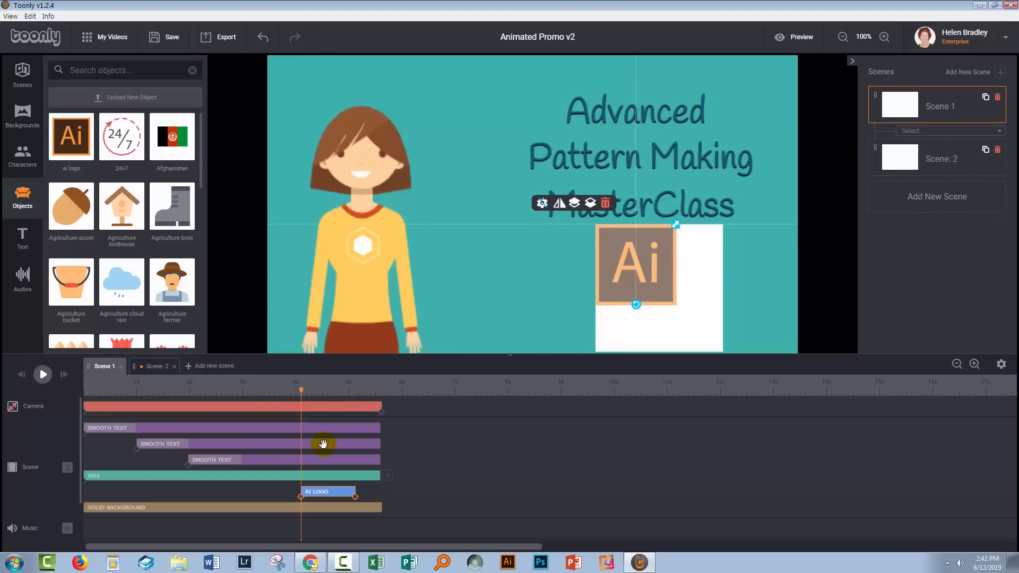
Stretch the AI logo clip across all of Scene 1 and position the logo centred below the "MasterClass" text.
drag(322, 486, 380, 486)
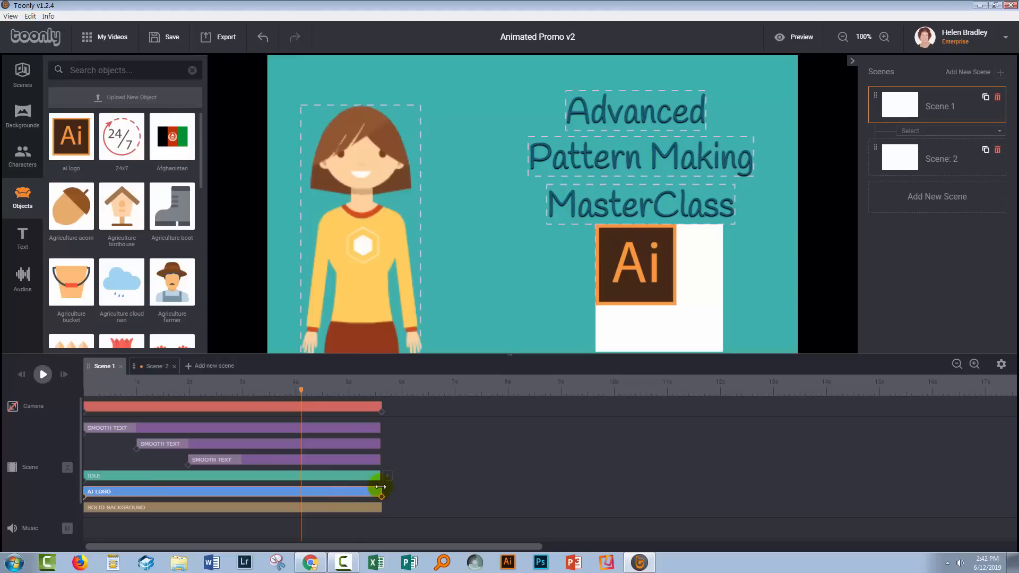
click(618, 281)
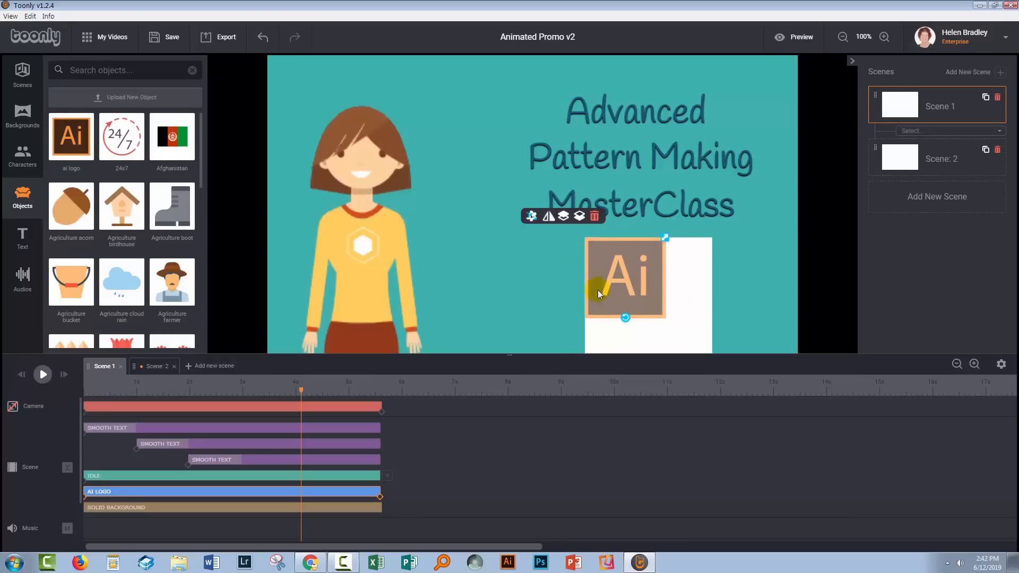
click(647, 339)
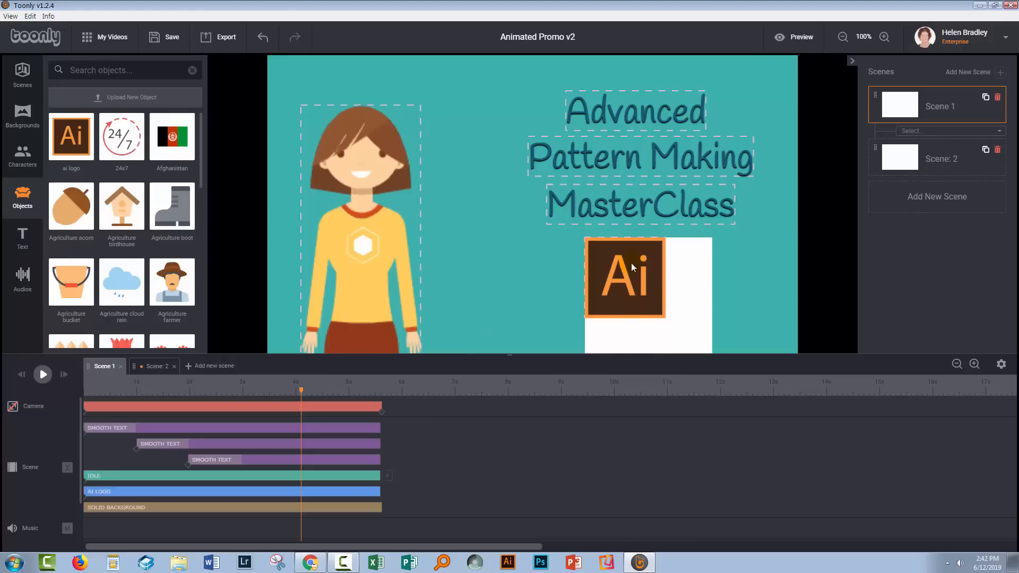
drag(632, 263, 647, 260)
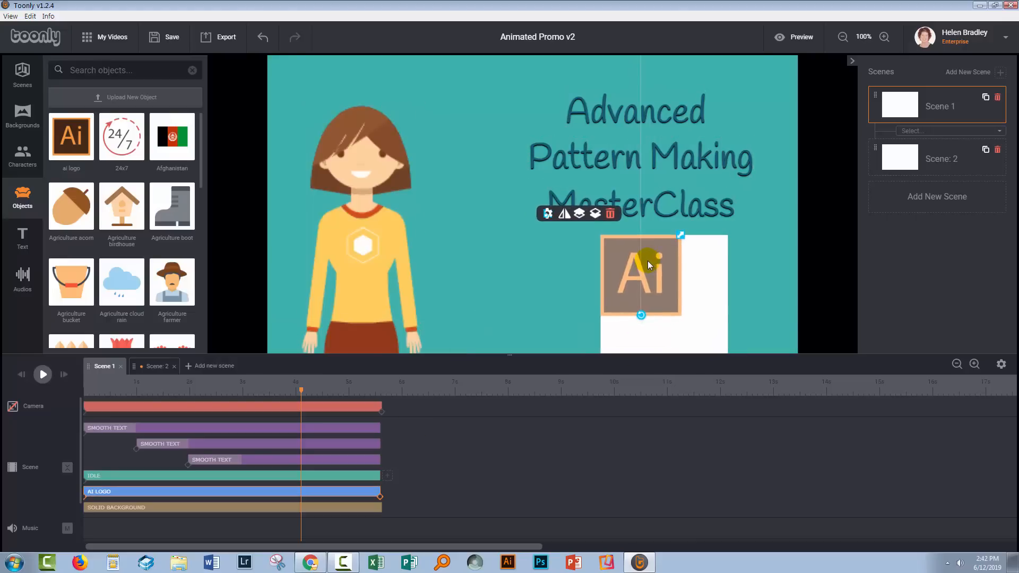
click(574, 277)
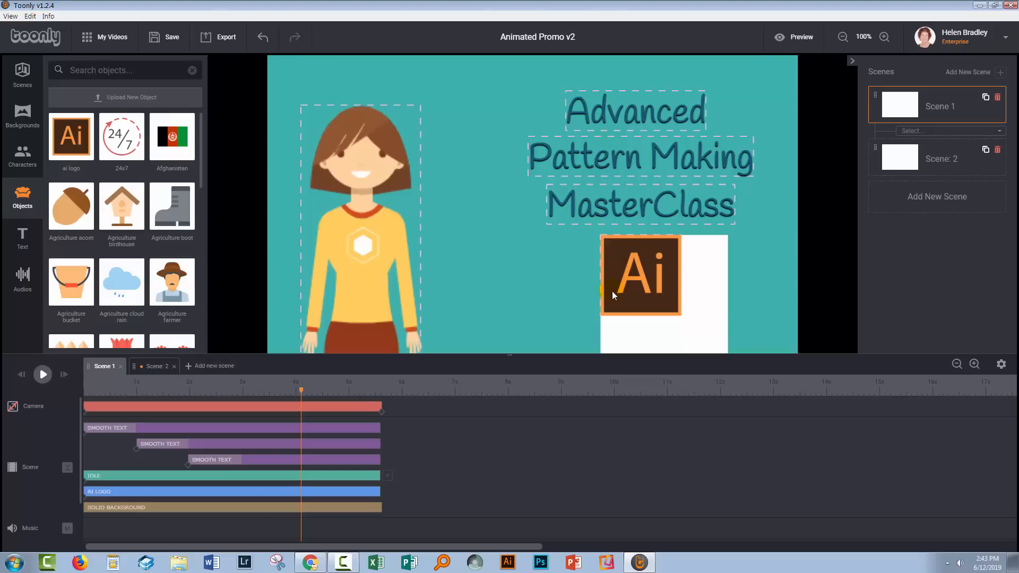
Check the "MasterClass" text's alignment with the AI logo and return the playhead to the start of Scene 1.
click(651, 207)
click(649, 201)
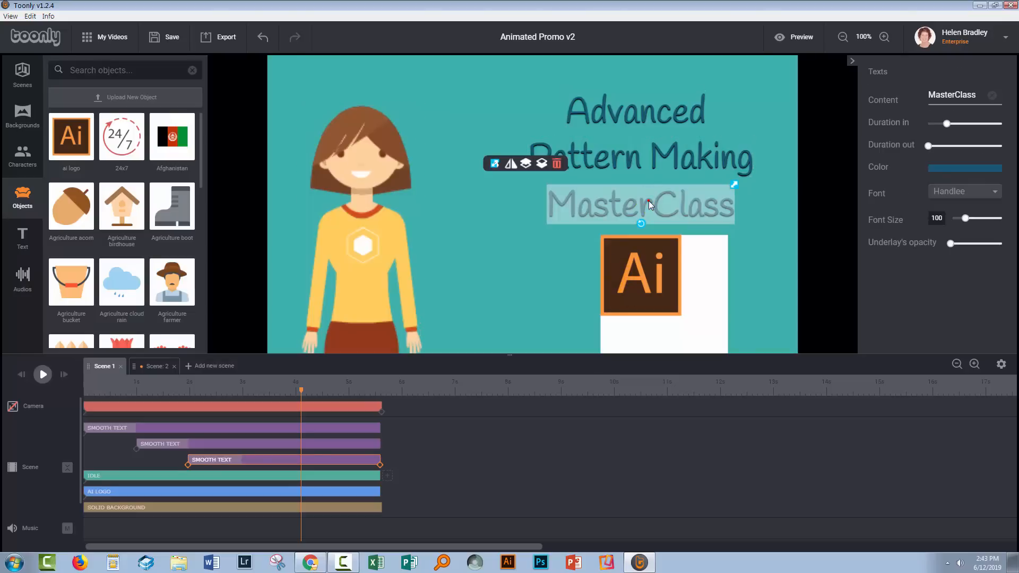
drag(648, 203, 651, 200)
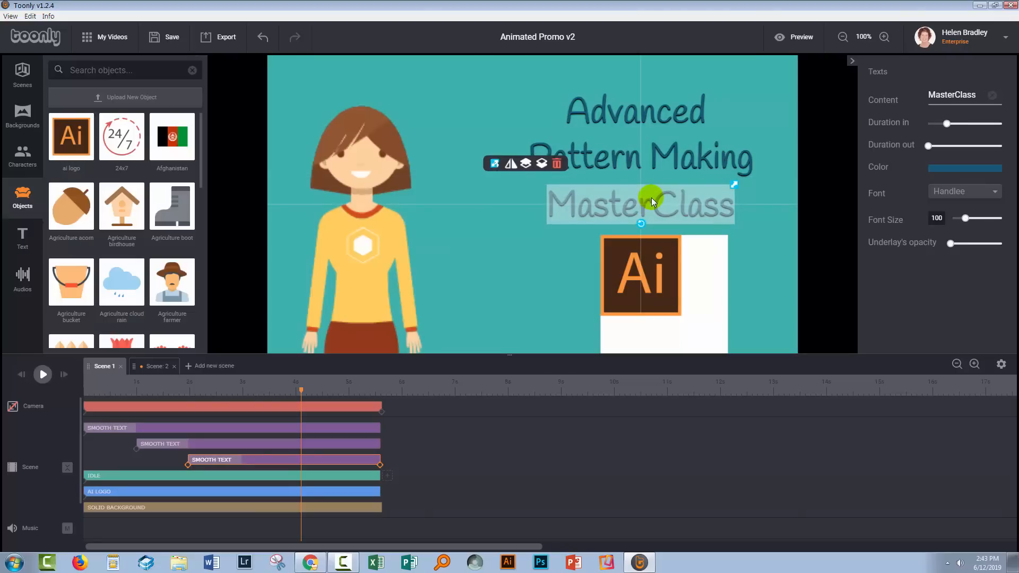
click(646, 272)
click(493, 319)
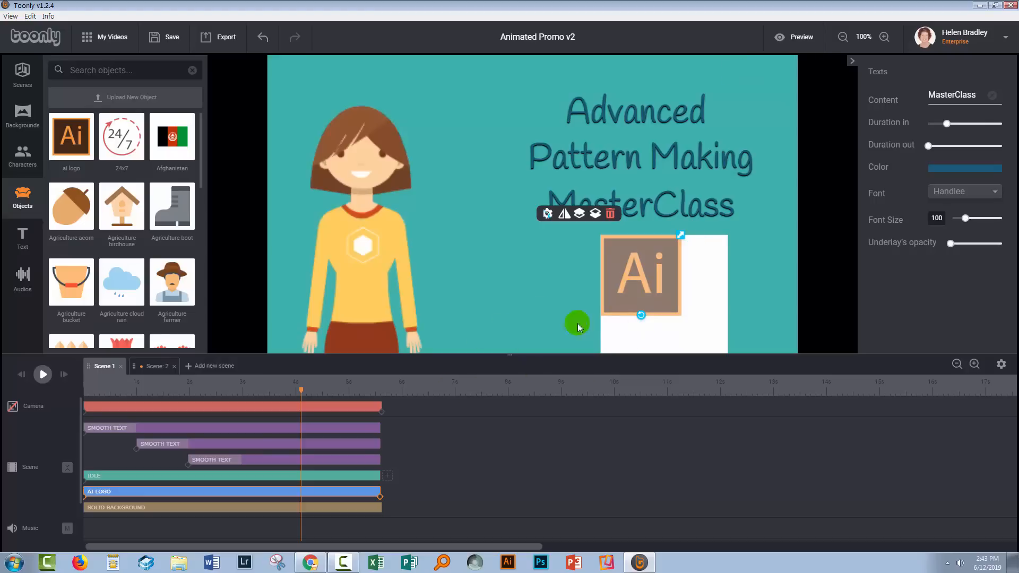
click(473, 318)
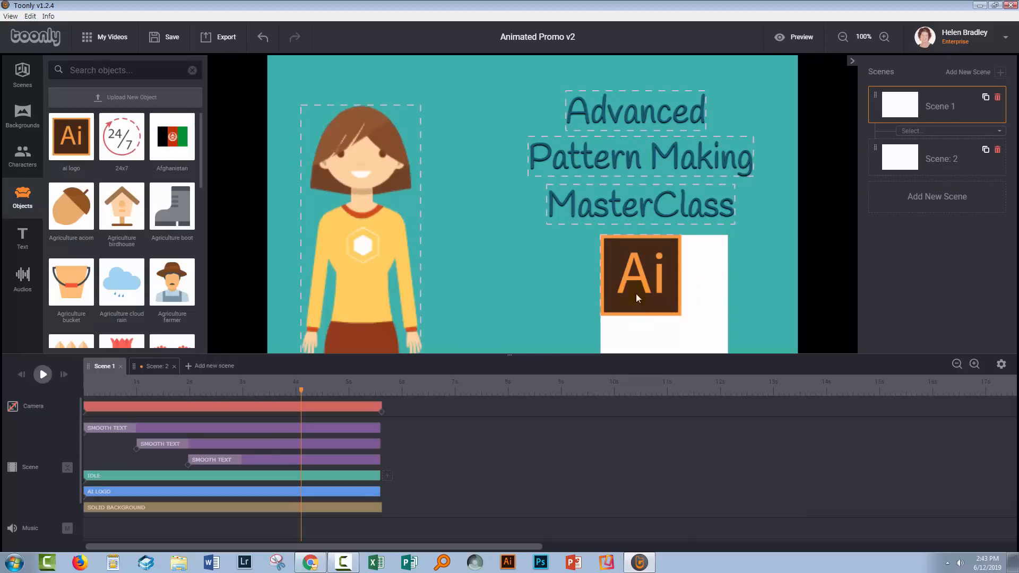
drag(301, 391, 63, 383)
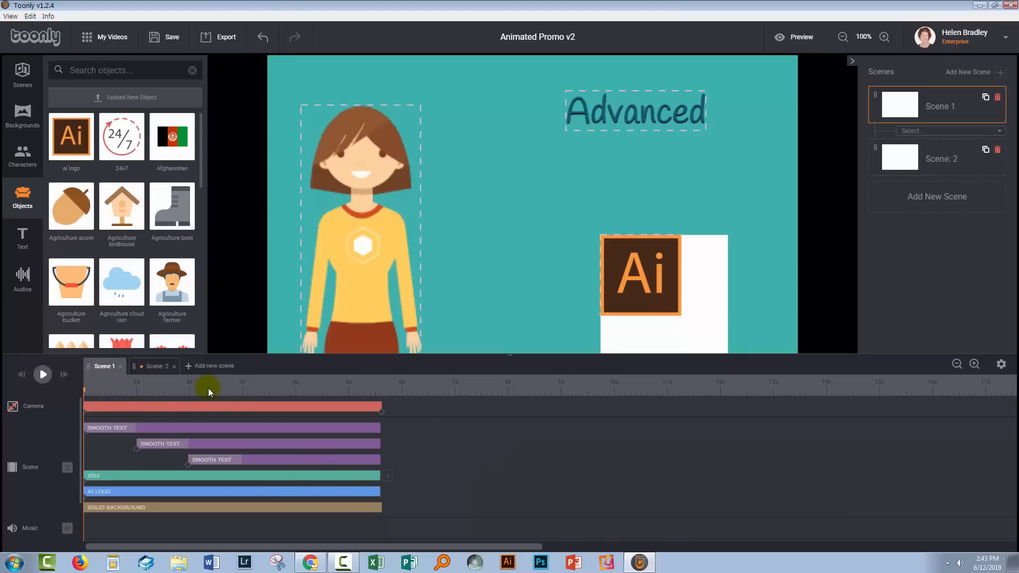
Extend Scene 2's solid background over the voiceover, listen for the pause, and trim the background to end at about 4.7 seconds.
click(156, 368)
drag(295, 424, 881, 375)
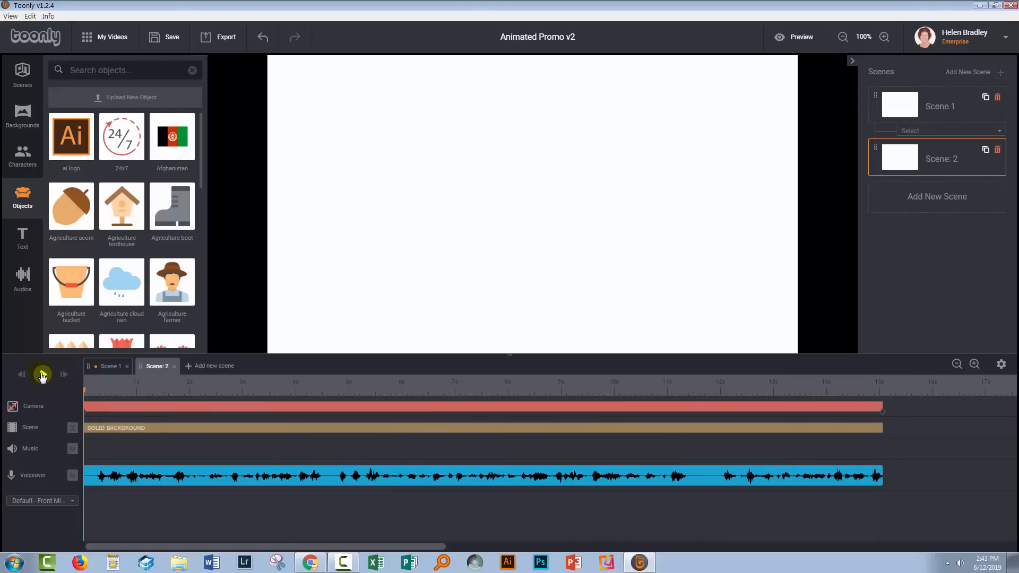
click(43, 375)
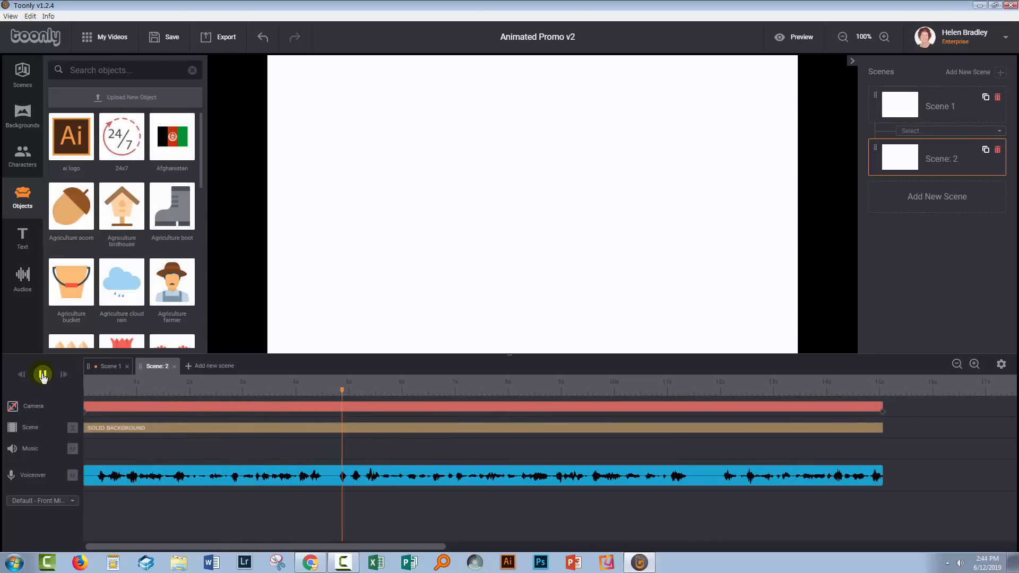
click(334, 389)
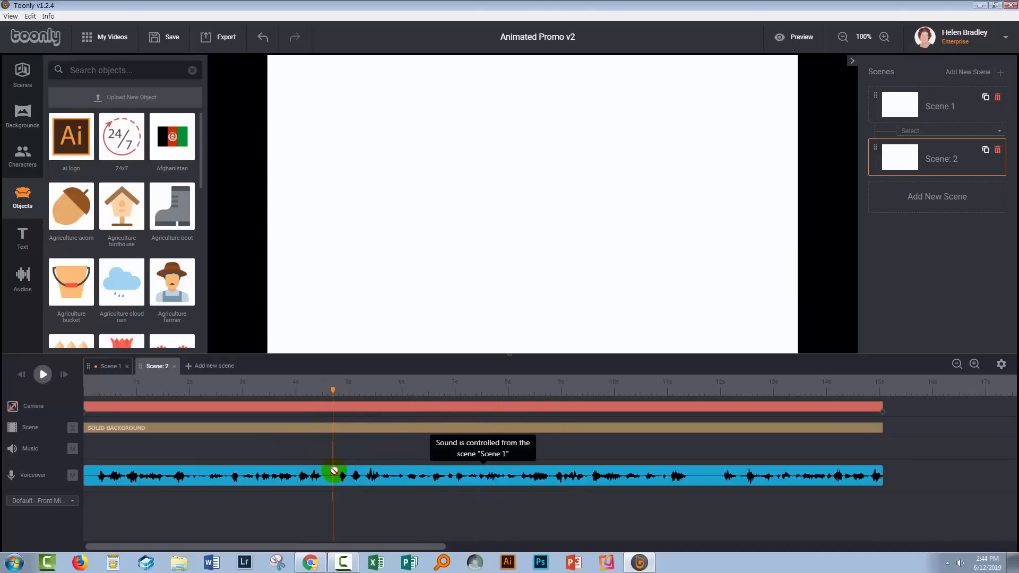
click(332, 392)
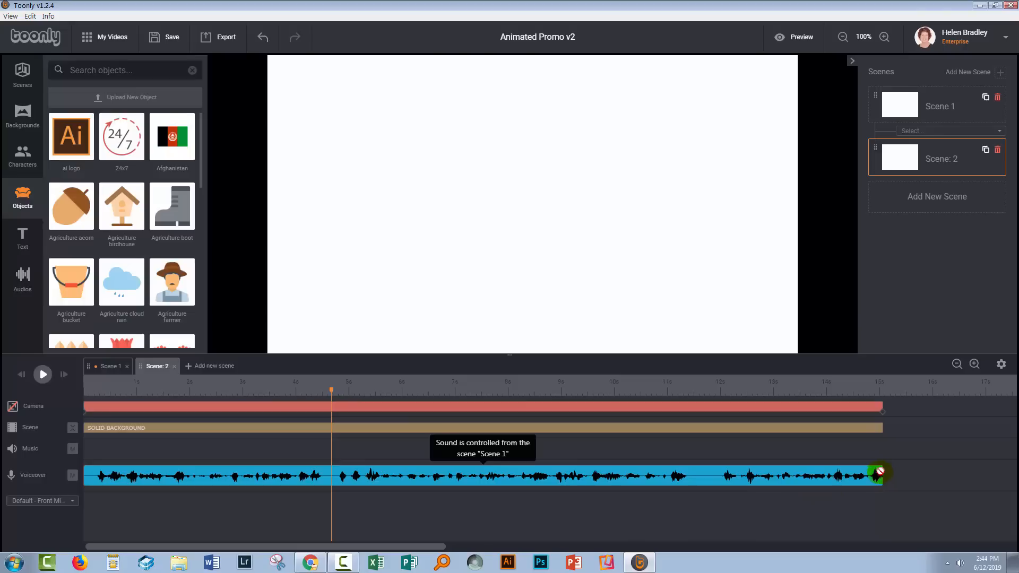
drag(875, 427, 331, 422)
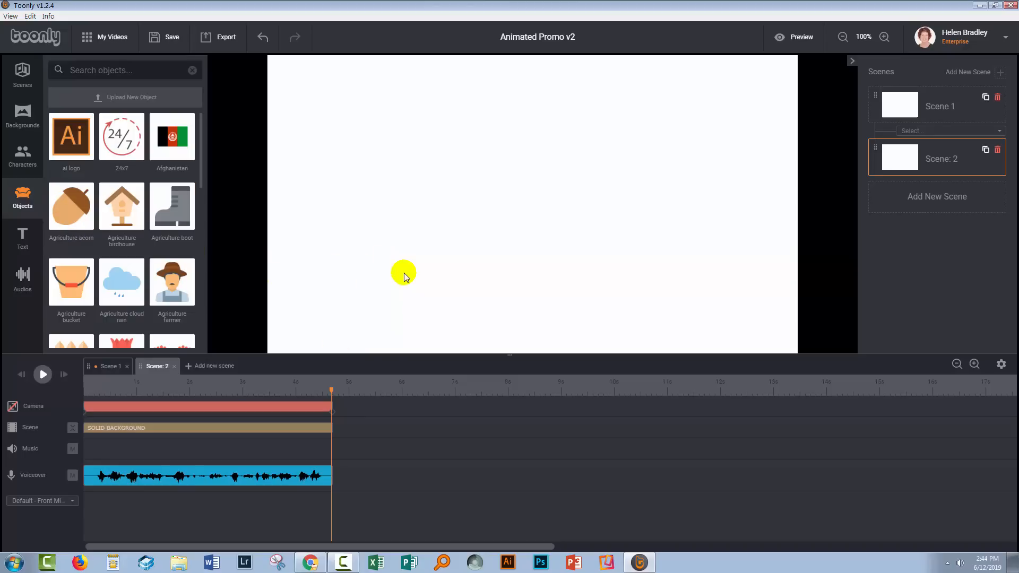
Add Scene 3 to the video and give it a solid background.
click(204, 366)
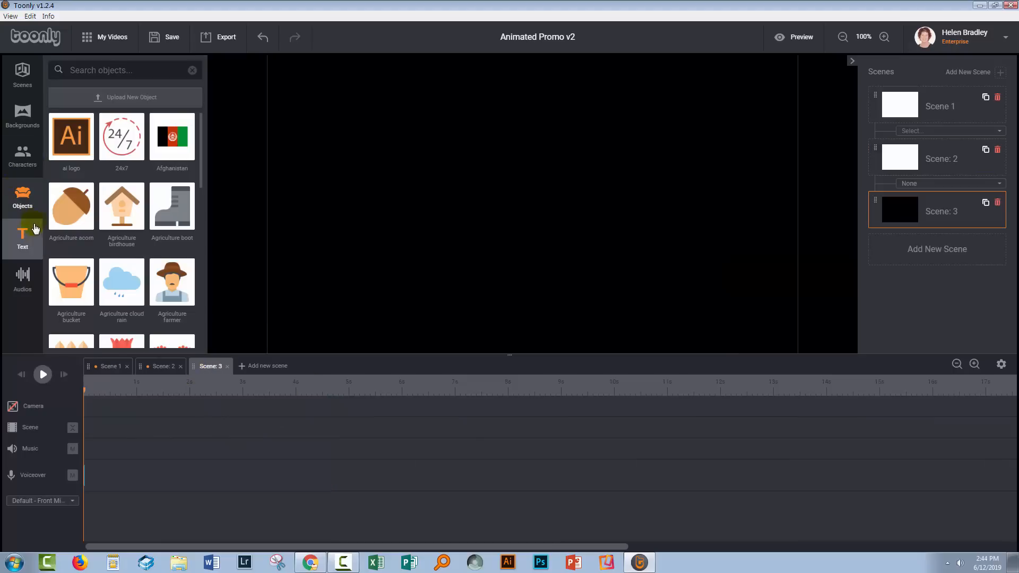
click(22, 116)
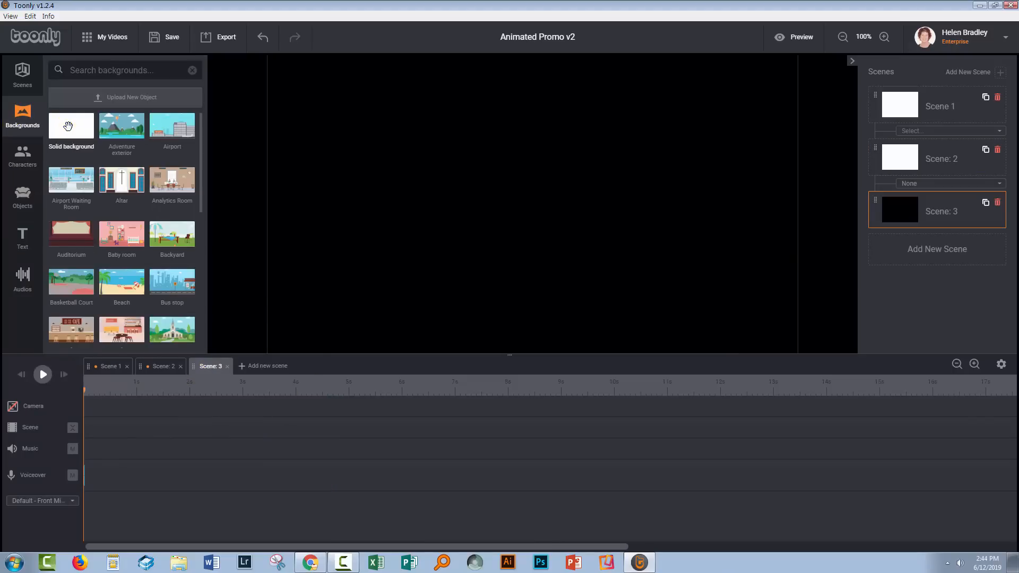
drag(75, 121, 467, 180)
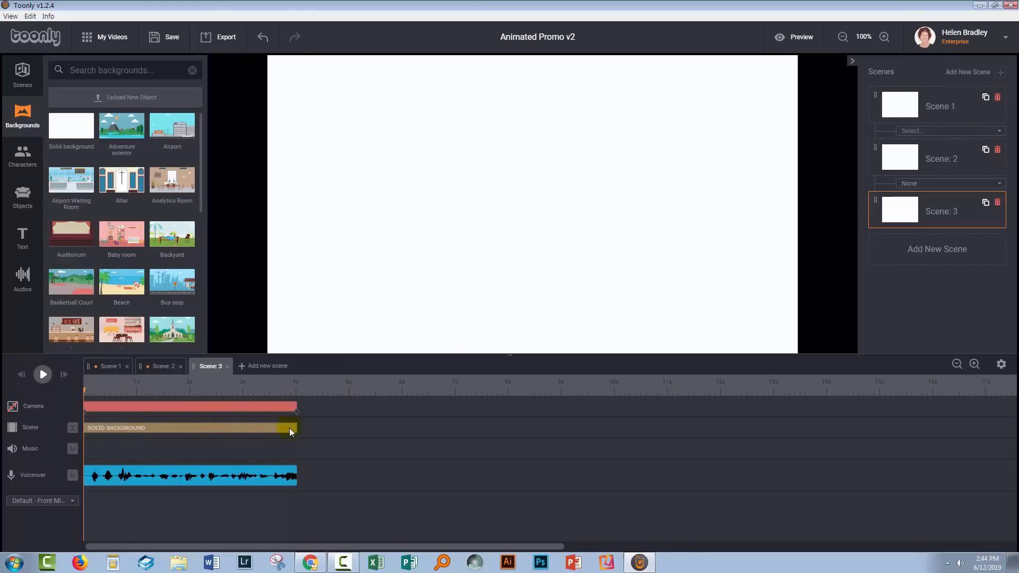
Return to Scene 2 and try the Computer Lab and Conference Room backgrounds in place of its solid background.
click(155, 366)
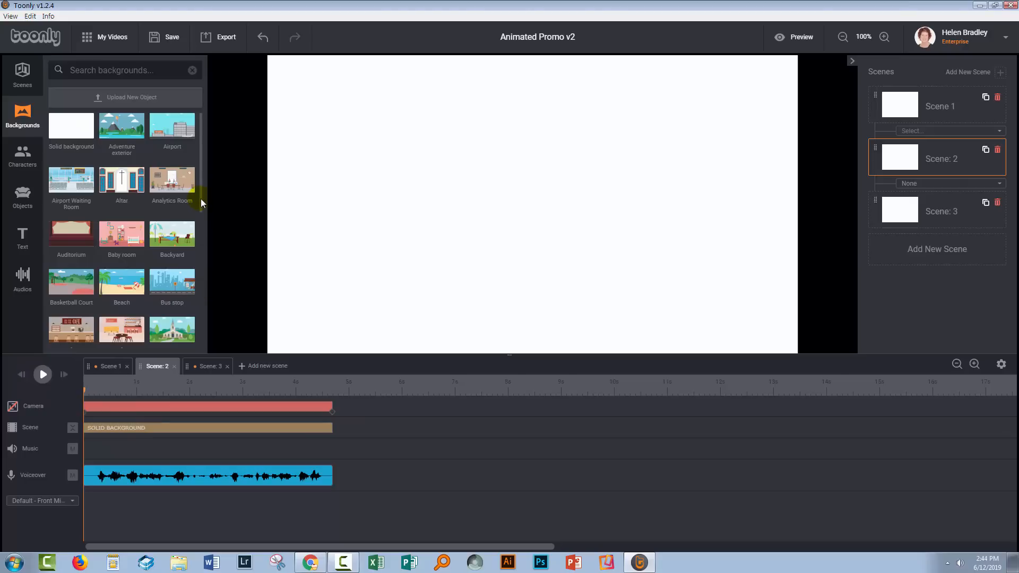
drag(201, 199, 202, 218)
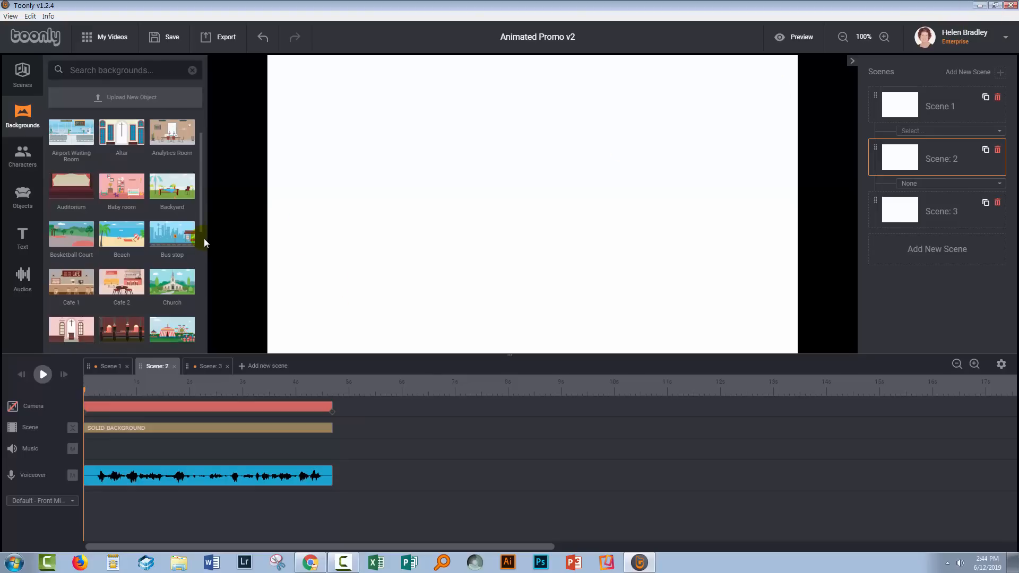
drag(200, 230, 200, 236)
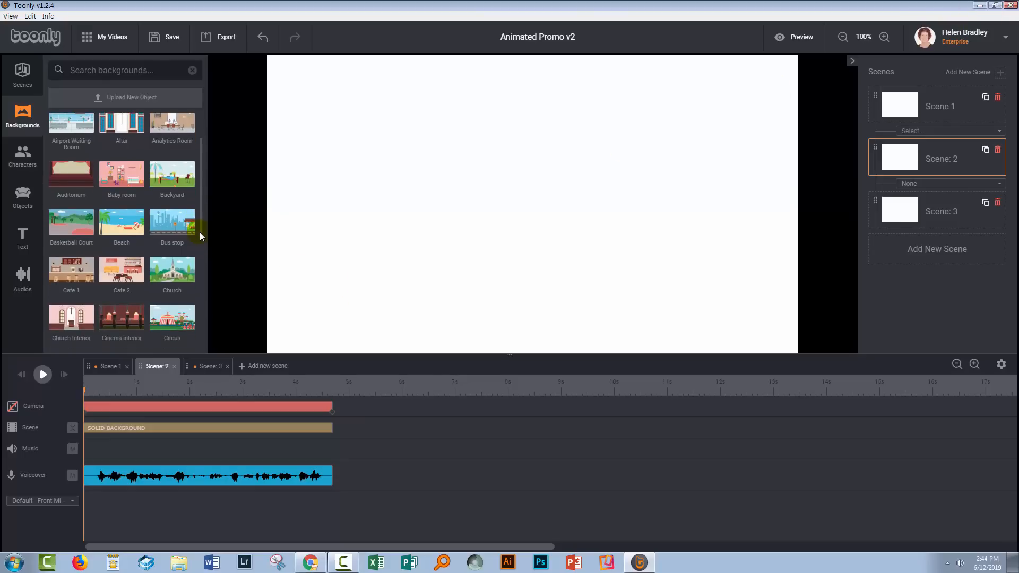
scroll(200, 237, down, 5)
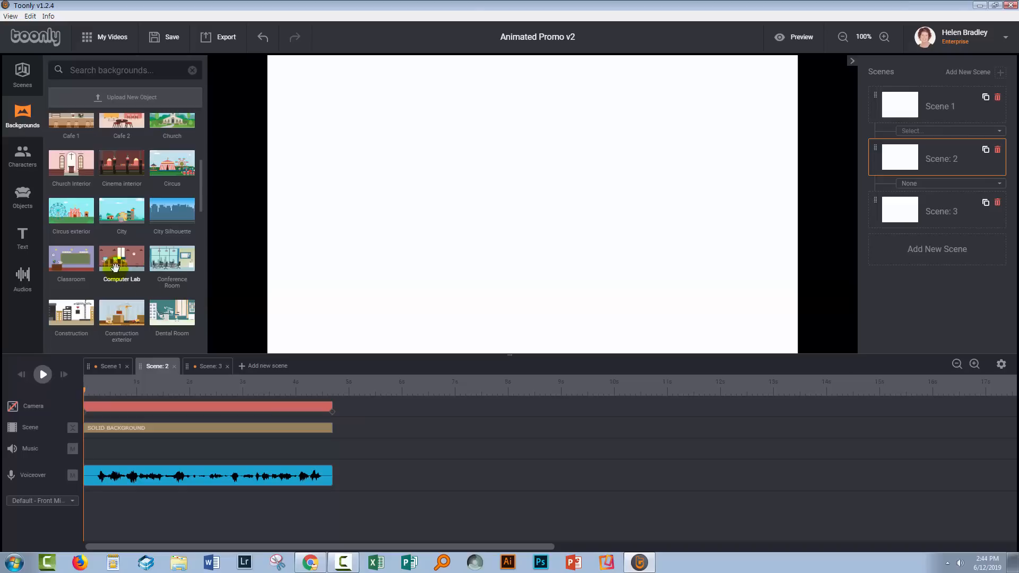
drag(120, 258, 367, 234)
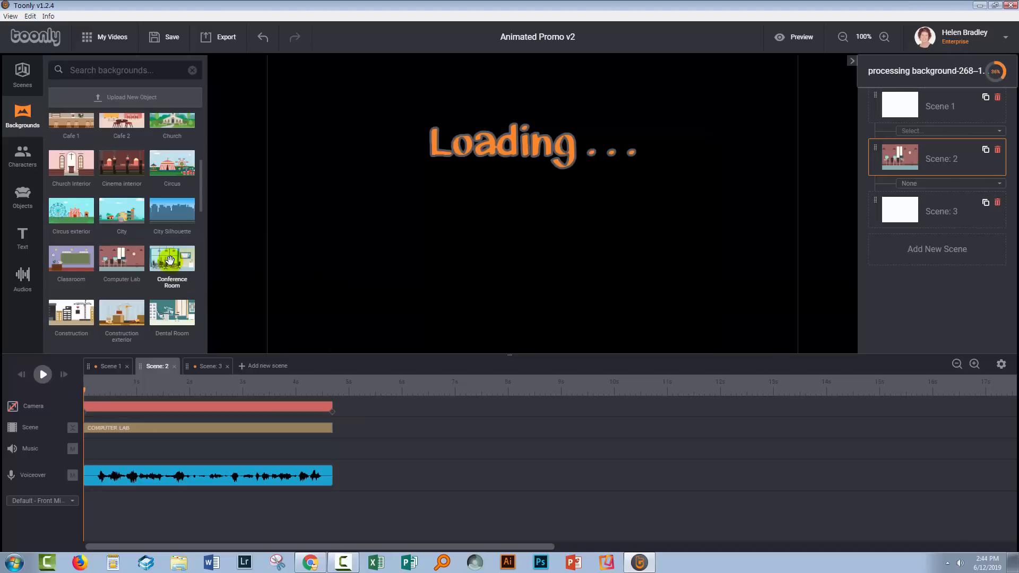
drag(170, 260, 513, 260)
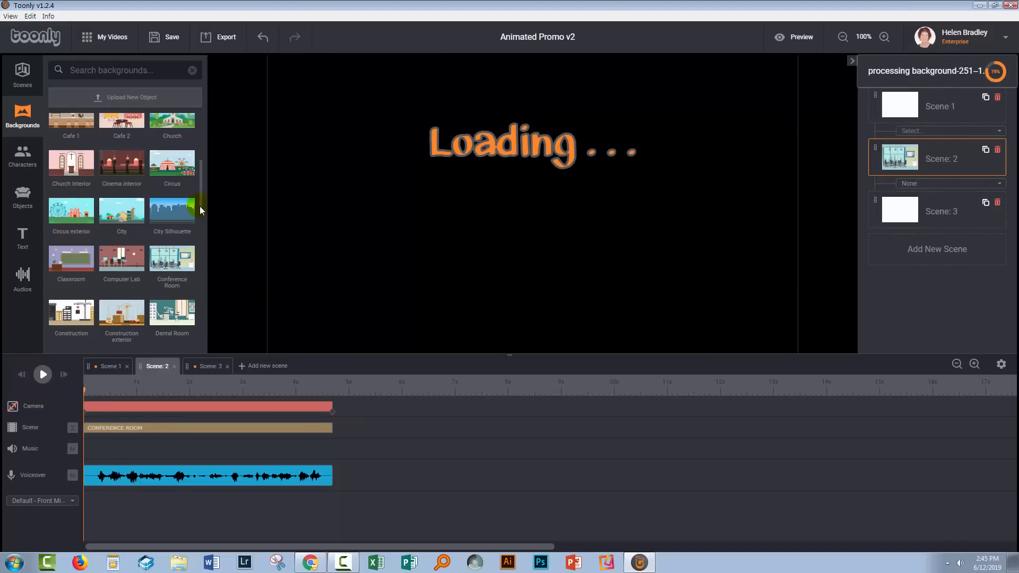
Enlarge the stage area and try the Office 1, Office 2 and Office 3 backgrounds in Scene 2.
drag(200, 206, 194, 269)
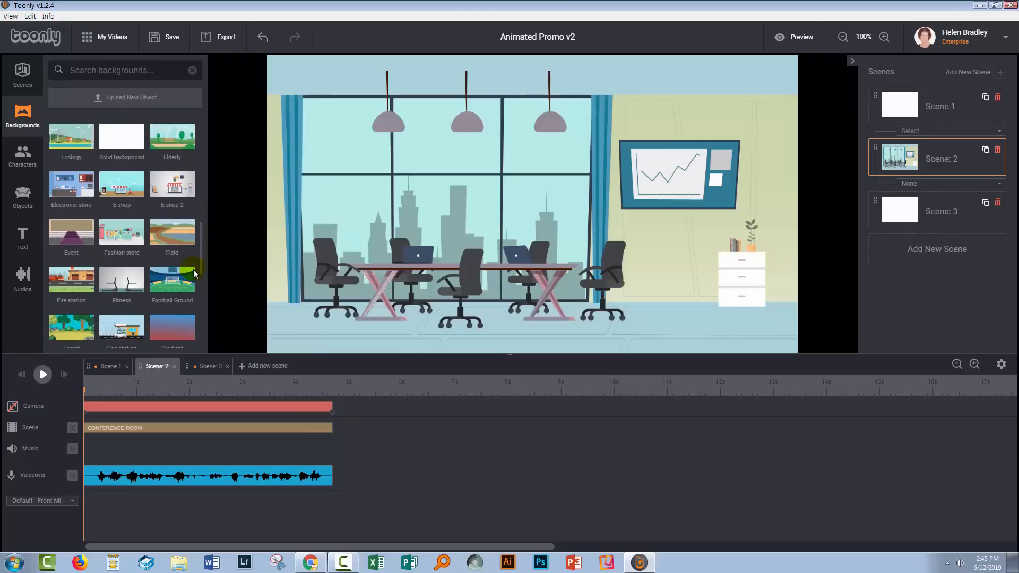
scroll(194, 269, down, 10)
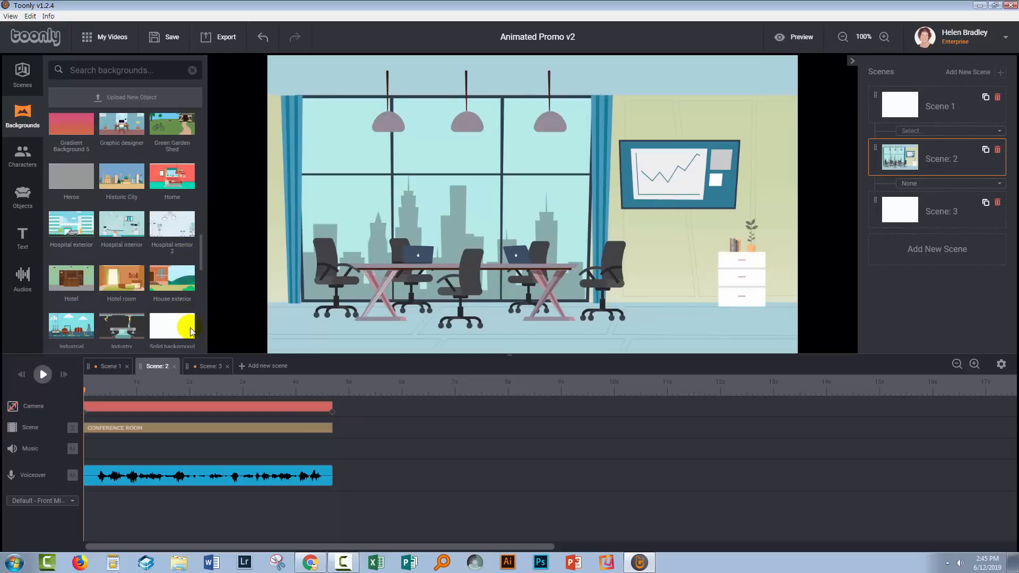
scroll(191, 331, down, 5)
drag(172, 237, 495, 206)
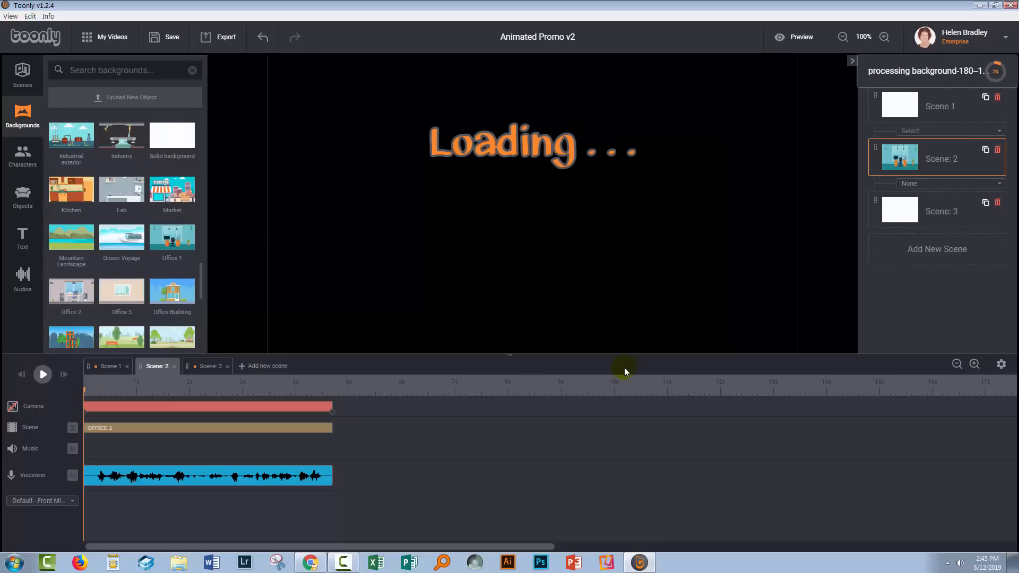
drag(560, 355, 551, 412)
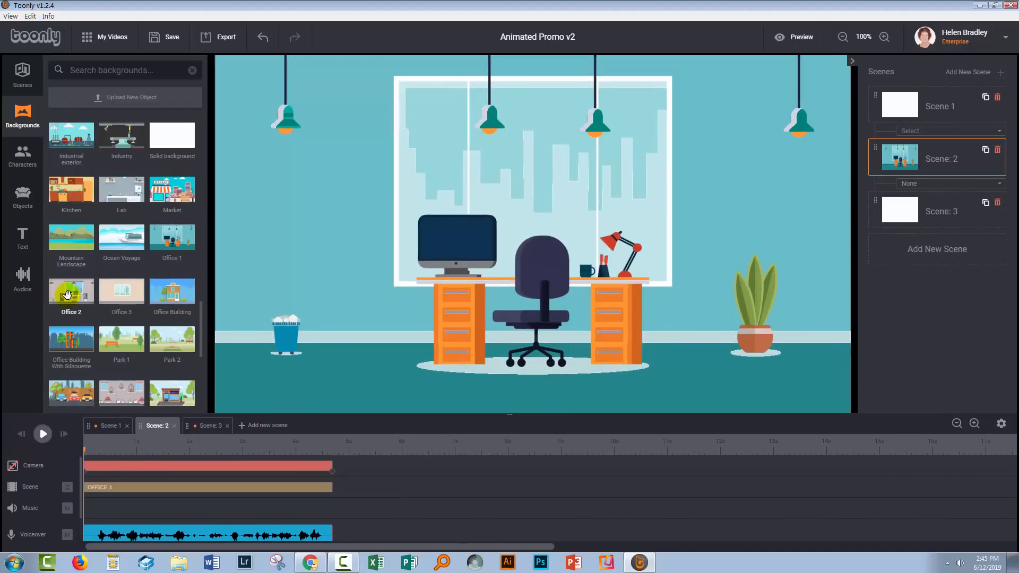
drag(71, 291, 473, 234)
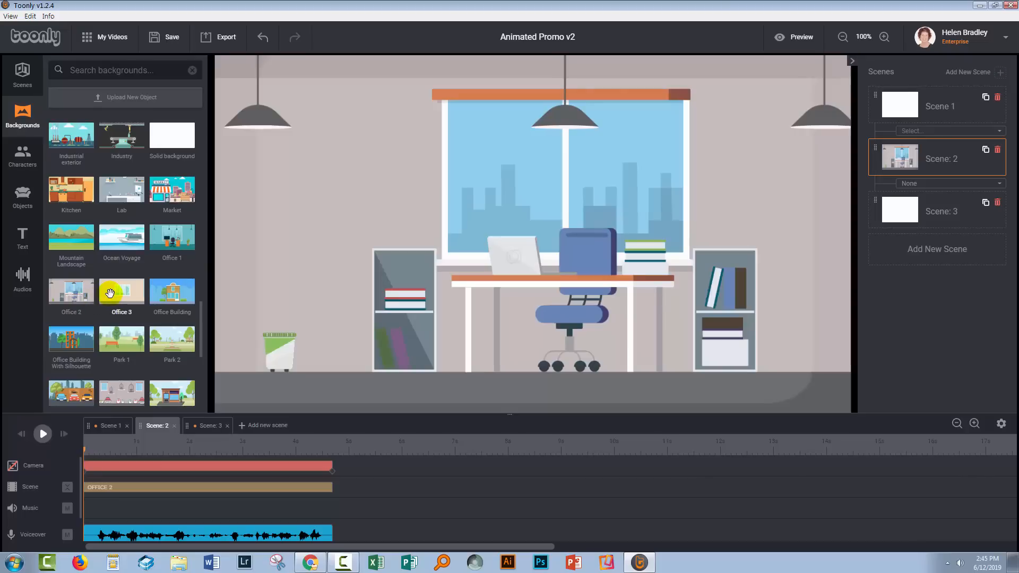
drag(110, 293, 450, 257)
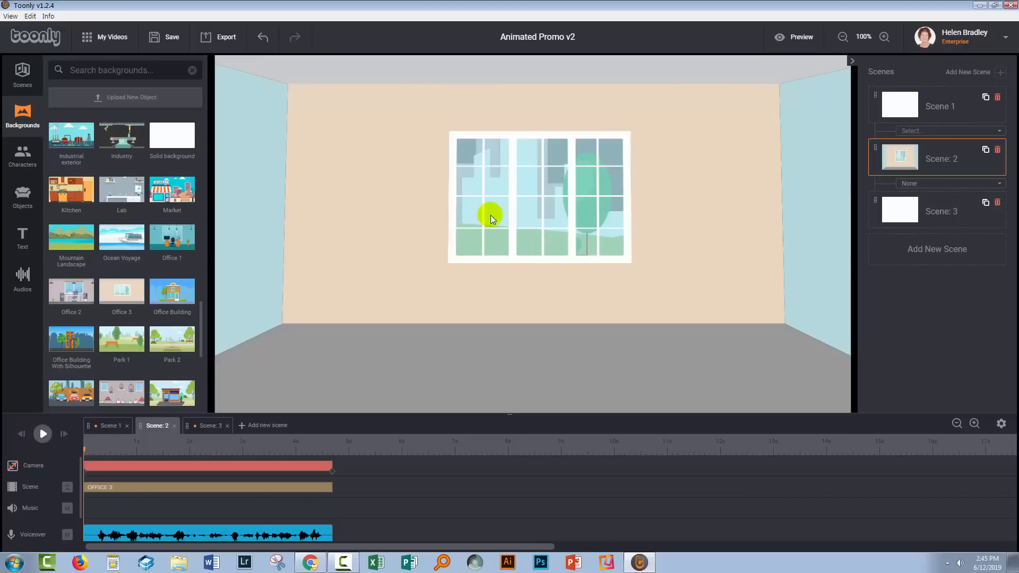
Search the objects for "desk", add the drawer desk to Scene 2, enlarge it slightly and place it below the window.
click(16, 204)
click(105, 69)
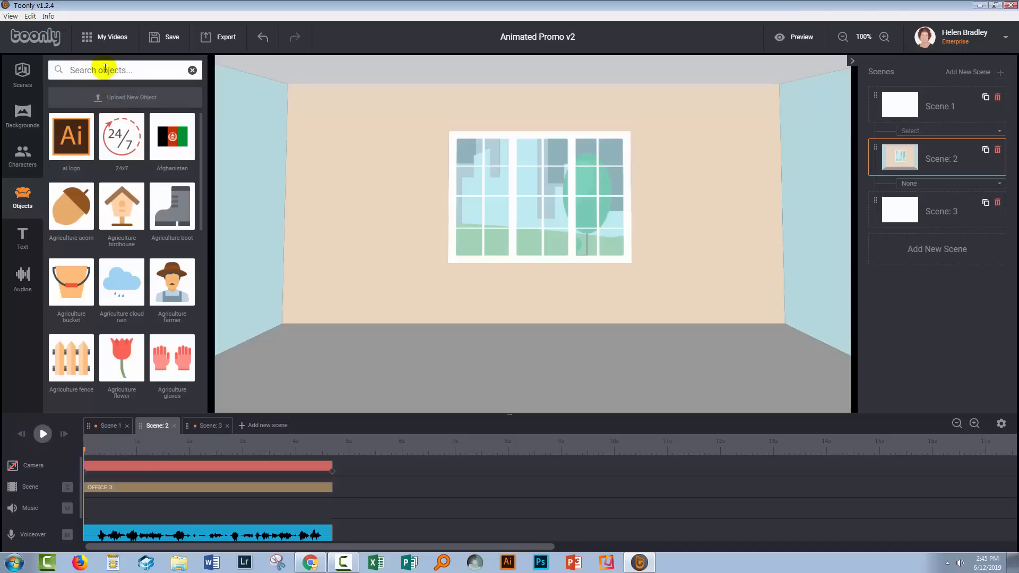
text(desk)
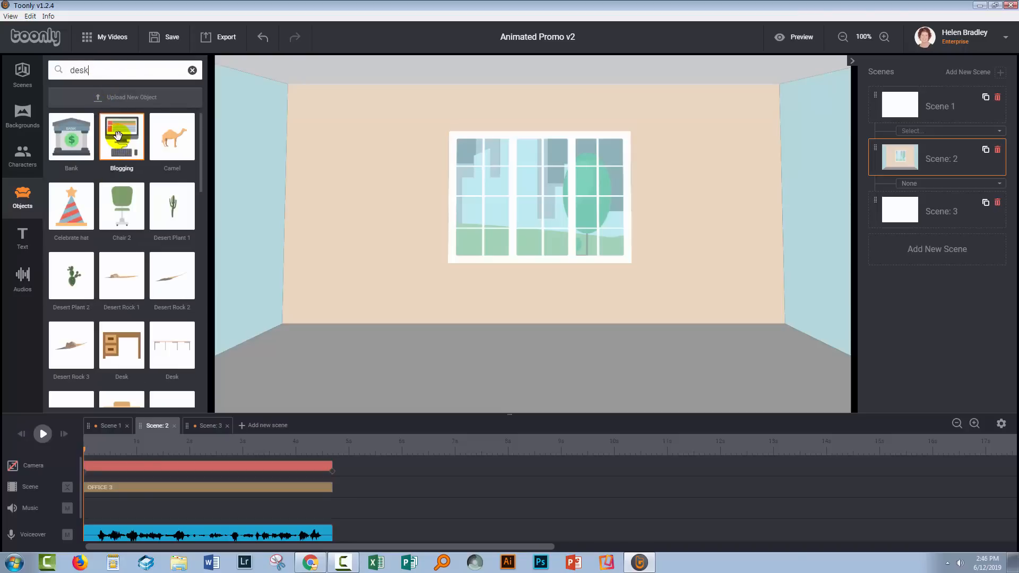
drag(115, 345, 463, 300)
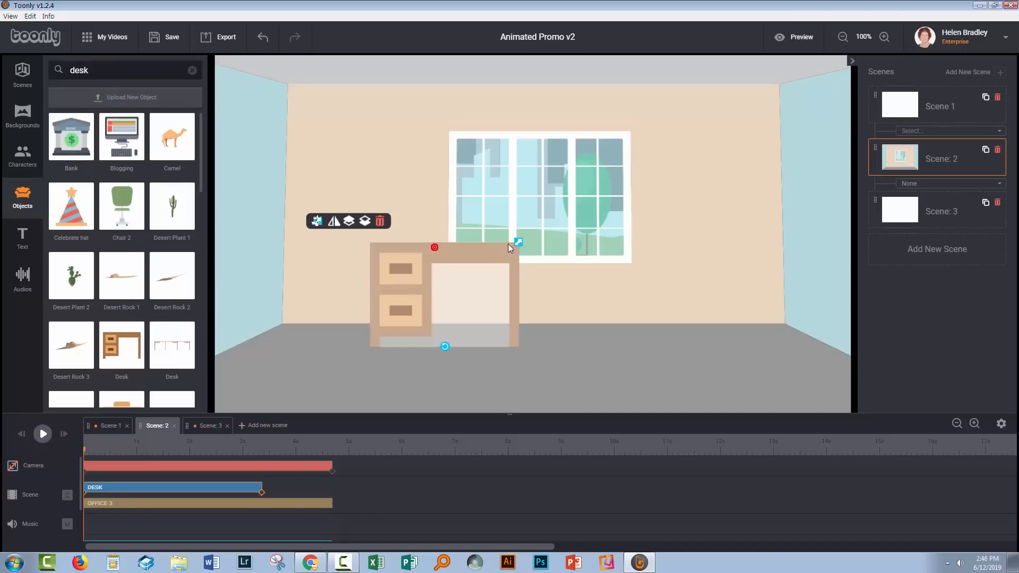
mouse_move(518, 242)
mouse_down()
mouse_move(571, 209)
mouse_move(523, 234)
mouse_up()
drag(397, 263, 530, 241)
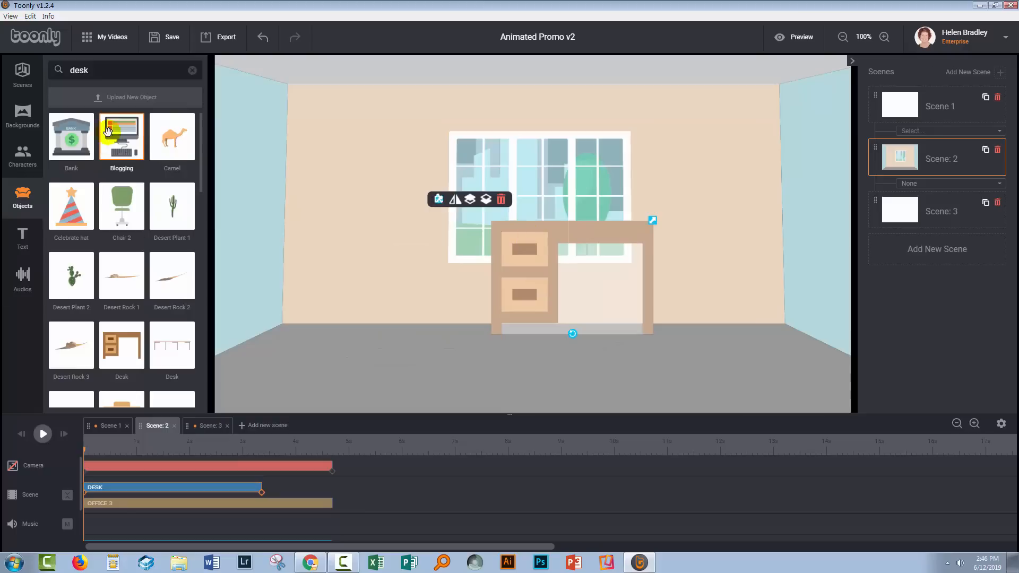
Search the objects for "computer", place the Computer Back View object on top of the desk and enlarge it.
double_click(78, 70)
text(computer)
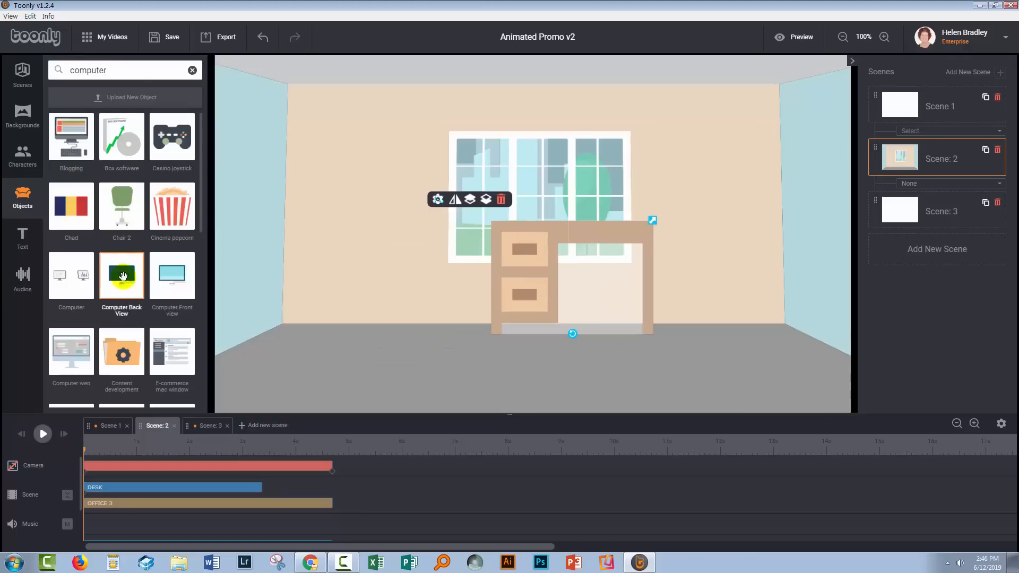
drag(122, 276, 597, 192)
drag(642, 141, 652, 128)
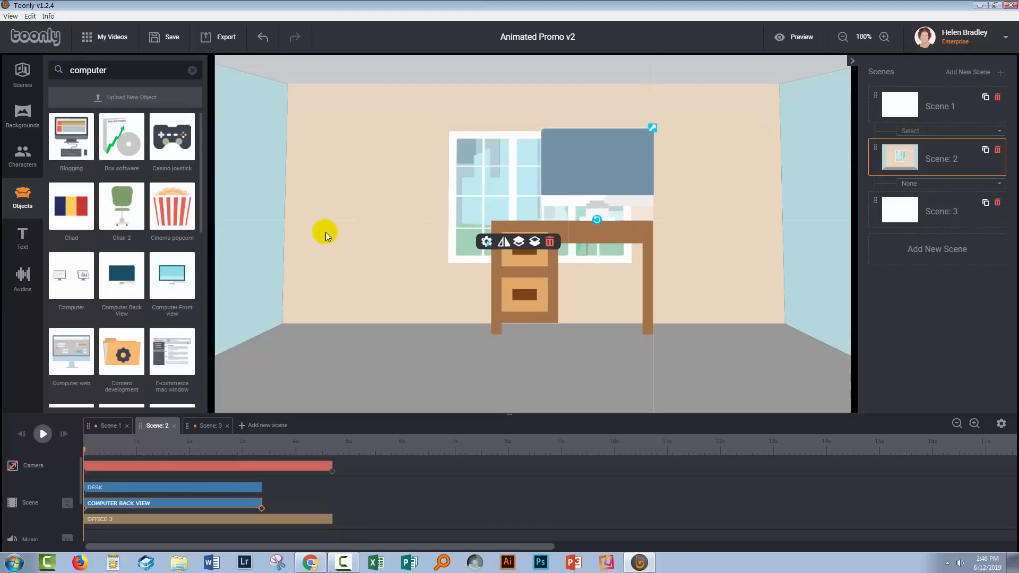
Add the Chair 2 object to Scene 2, enlarge it and position it beside the desk.
drag(121, 206, 325, 232)
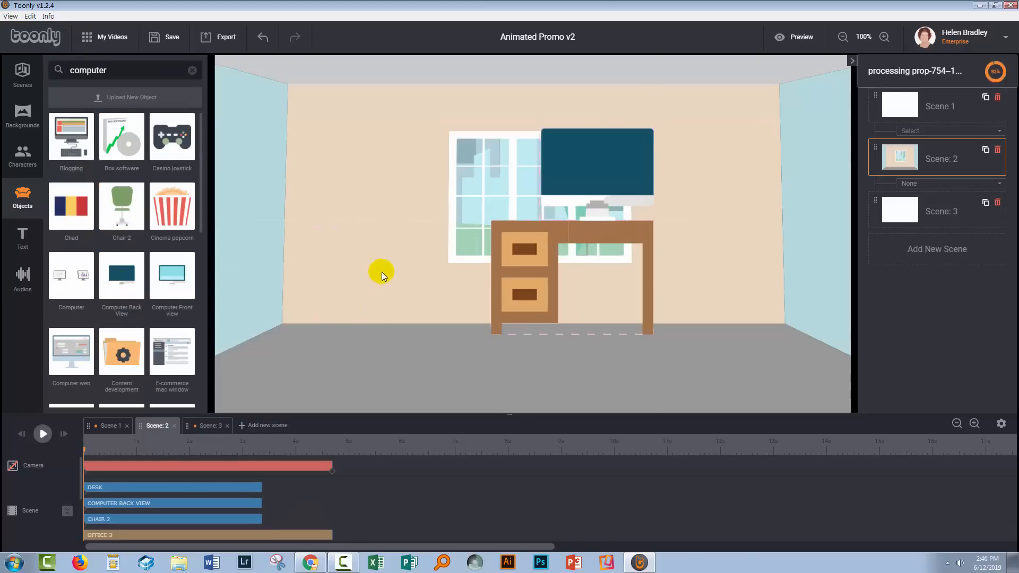
drag(338, 272, 348, 269)
drag(370, 230, 378, 215)
drag(321, 252, 354, 240)
click(317, 340)
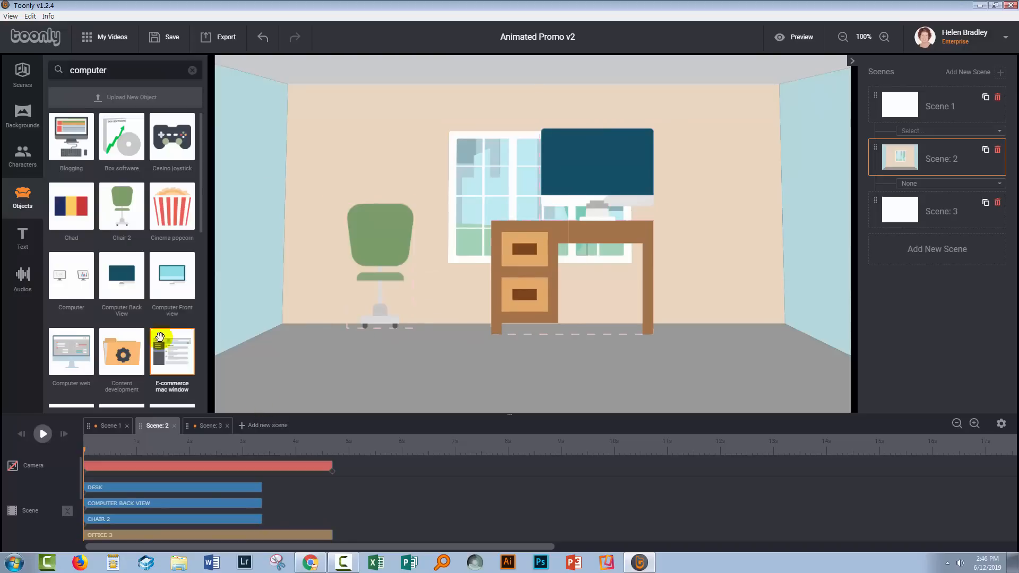
Try the Office 2 background in Scene 2 behind the added furniture.
click(22, 114)
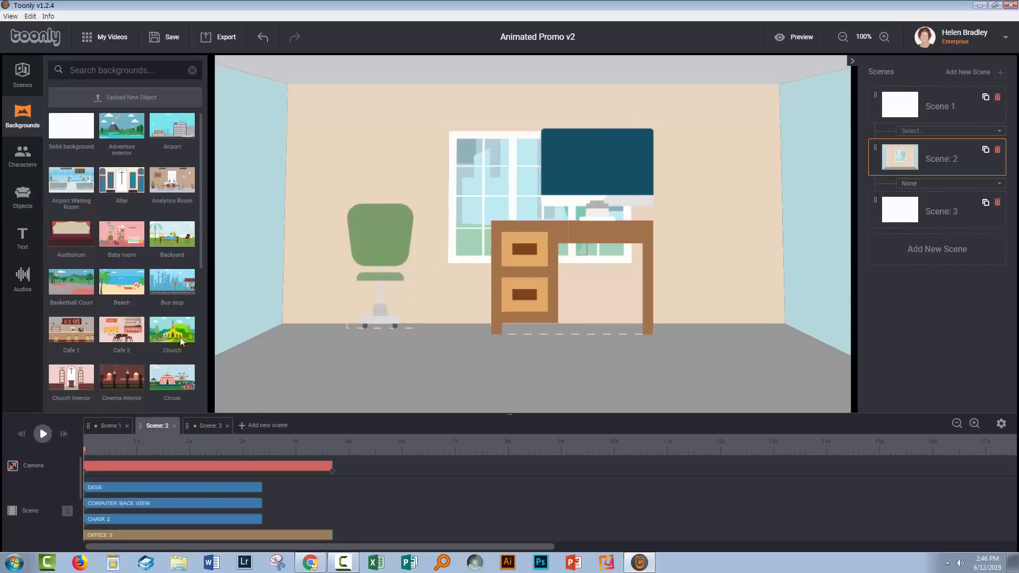
scroll(126, 321, down, 5)
drag(71, 235, 429, 283)
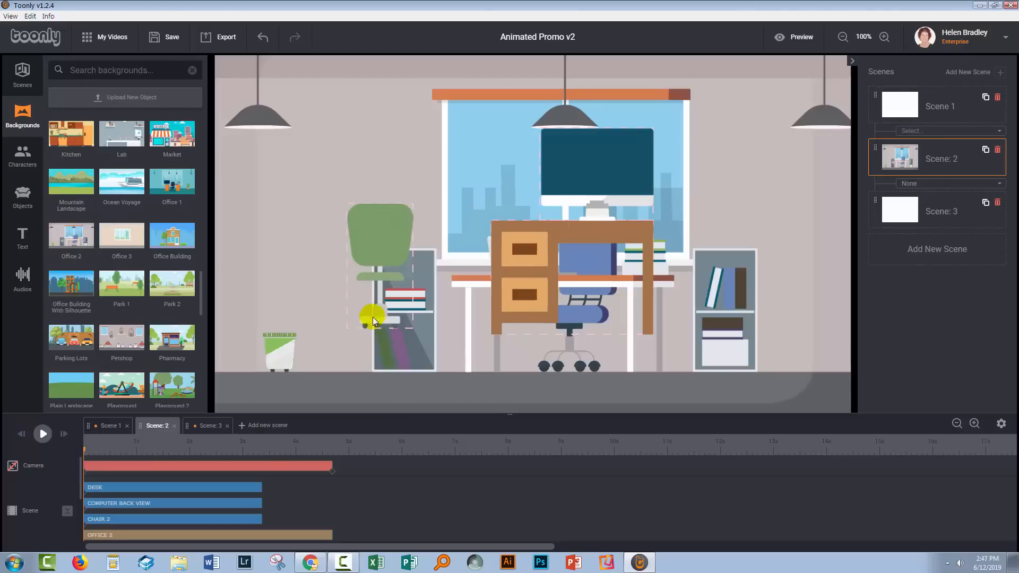
Delete the green chair, the drawer desk and the computer from Scene 2.
click(391, 235)
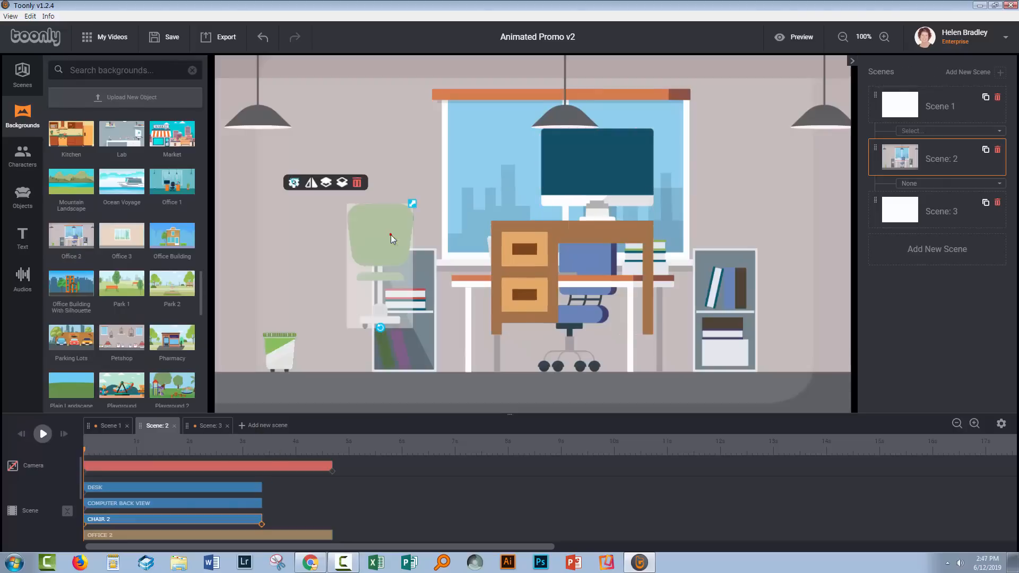
click(357, 181)
click(642, 214)
click(600, 224)
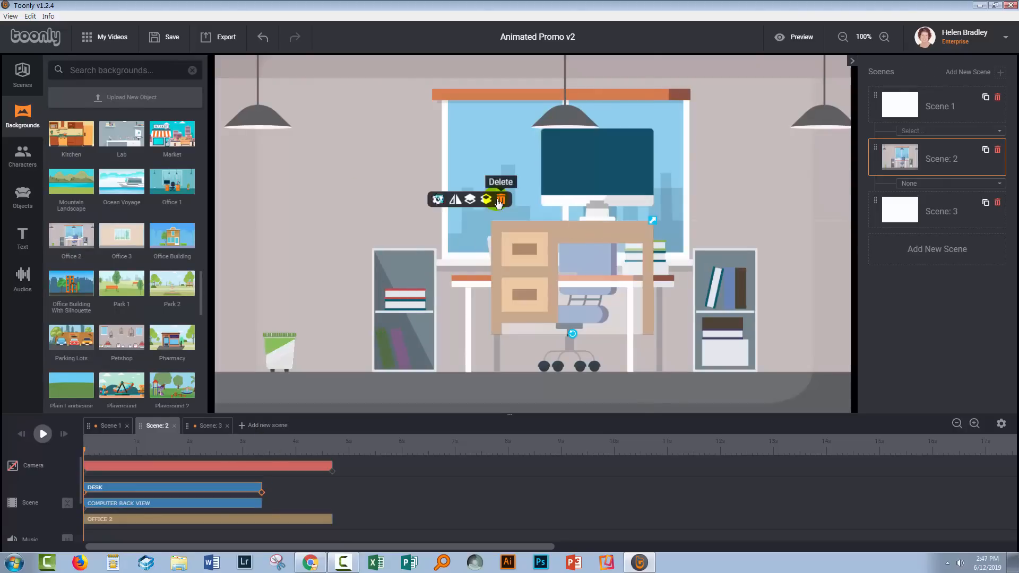
click(500, 199)
click(604, 170)
click(549, 241)
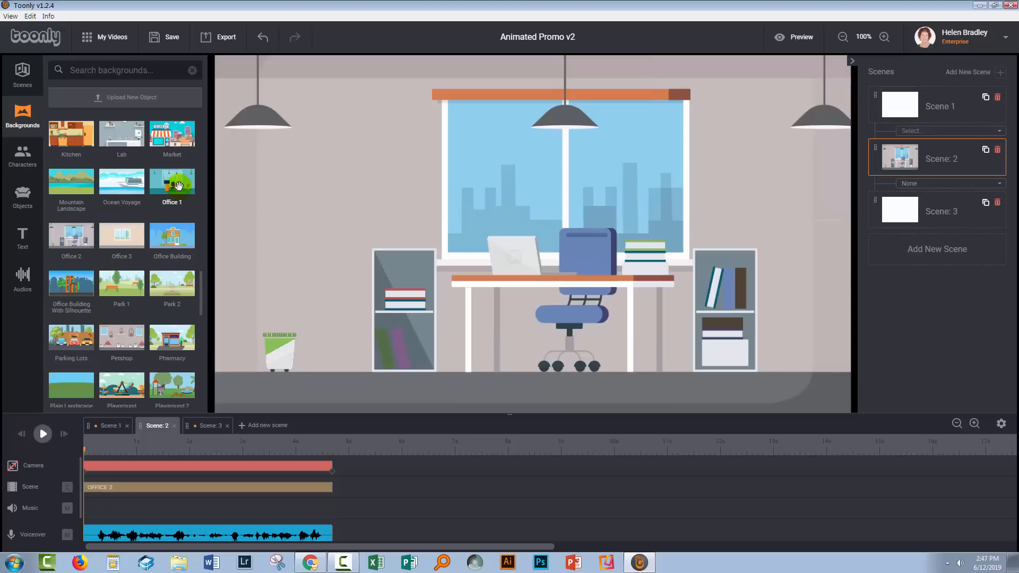
Replace the Scene 2 background with Office 1 and add the woman character in the yellow top and brown skirt.
drag(172, 181, 430, 251)
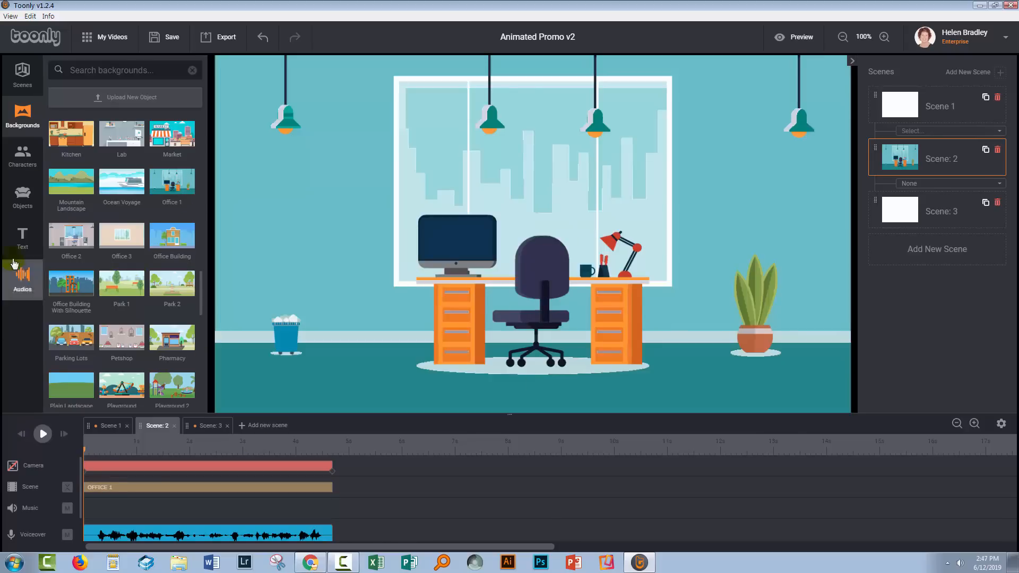
click(22, 155)
scroll(159, 345, down, 10)
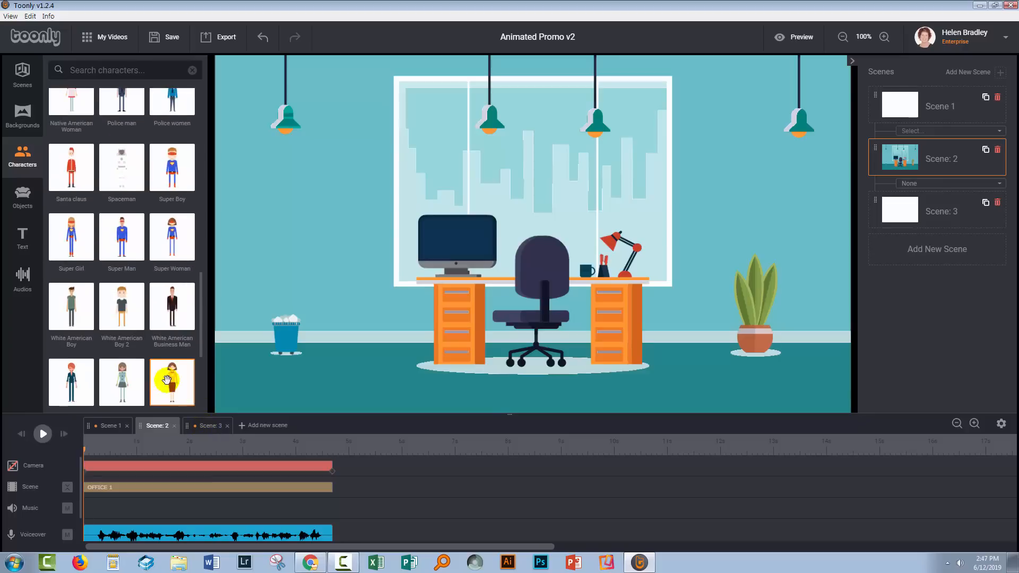
drag(172, 379, 337, 276)
Enlarge the woman and position her beside the desk, between the wastebasket and the computer.
drag(339, 213, 356, 224)
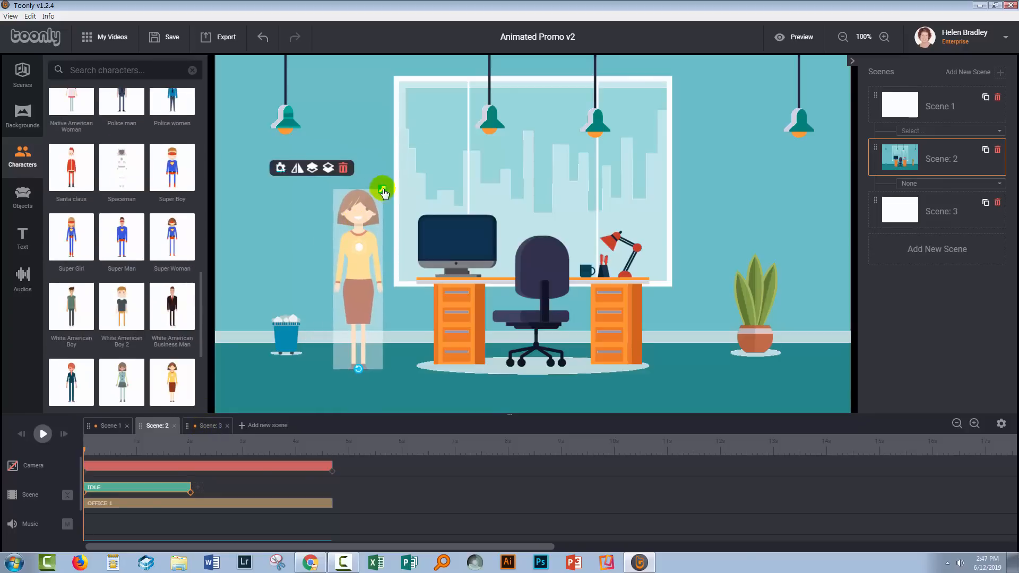
drag(383, 189, 387, 182)
drag(358, 244, 375, 262)
drag(402, 204, 422, 183)
Set the woman's in and out effects to Instant, and extend her Idle animation to the end of Scene 2.
click(90, 487)
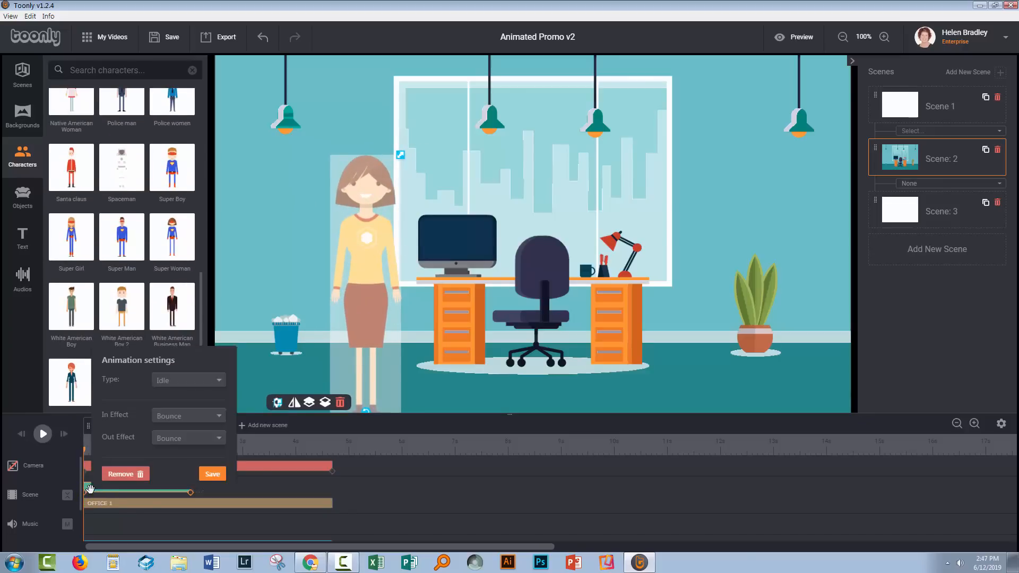
click(188, 412)
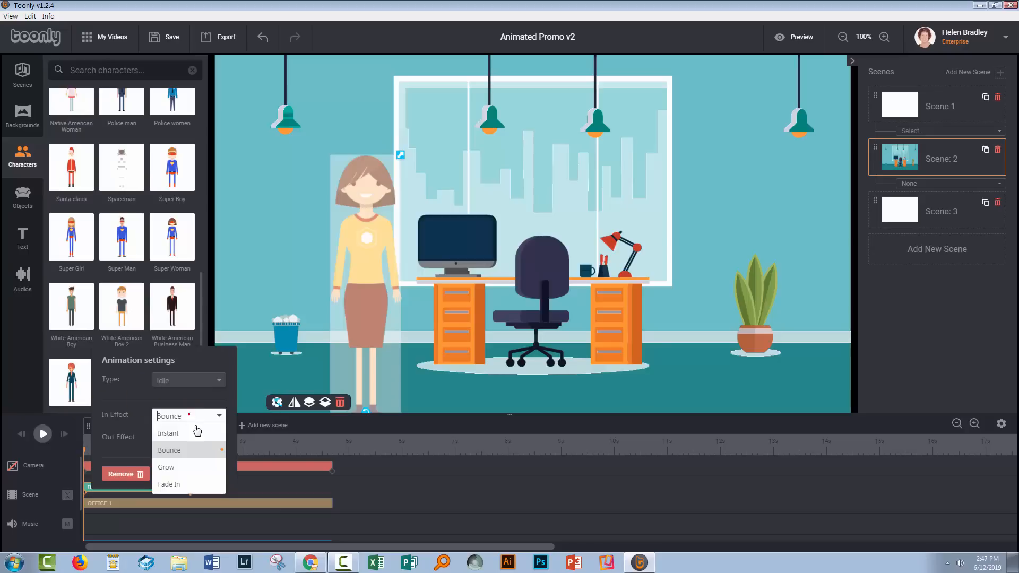
click(192, 438)
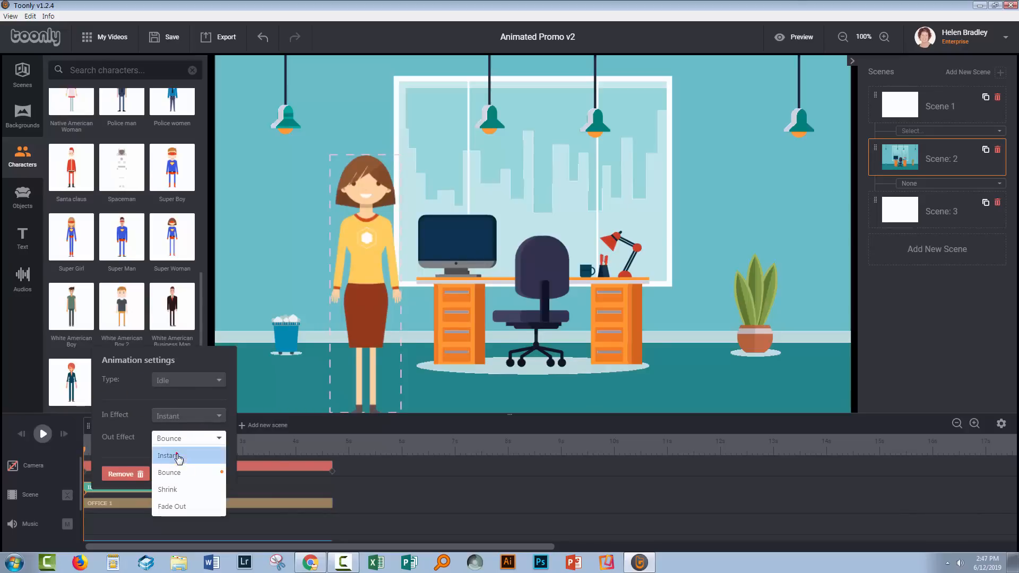
click(177, 456)
click(109, 479)
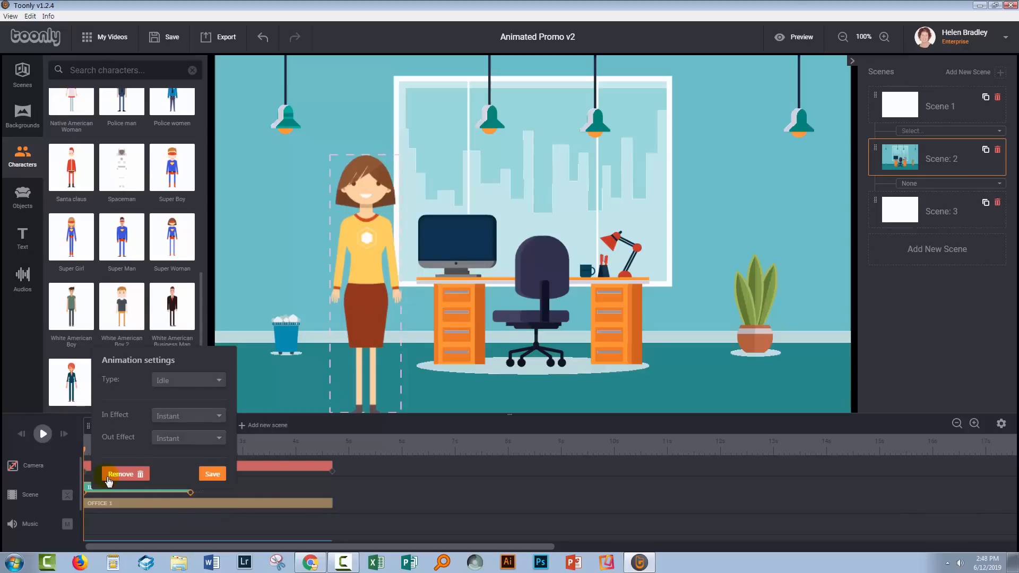
click(208, 475)
drag(191, 484, 329, 480)
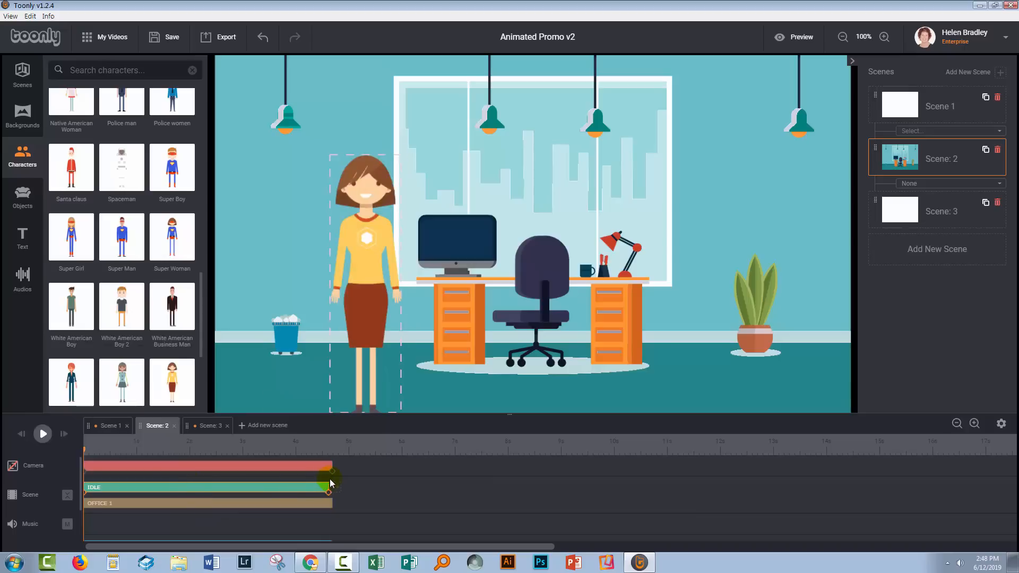
click(43, 433)
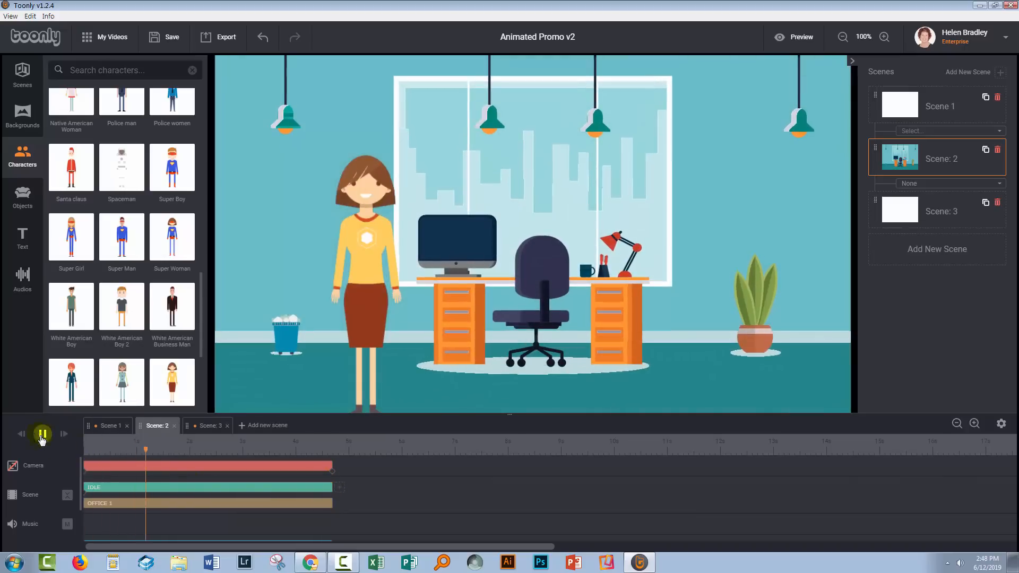
click(42, 434)
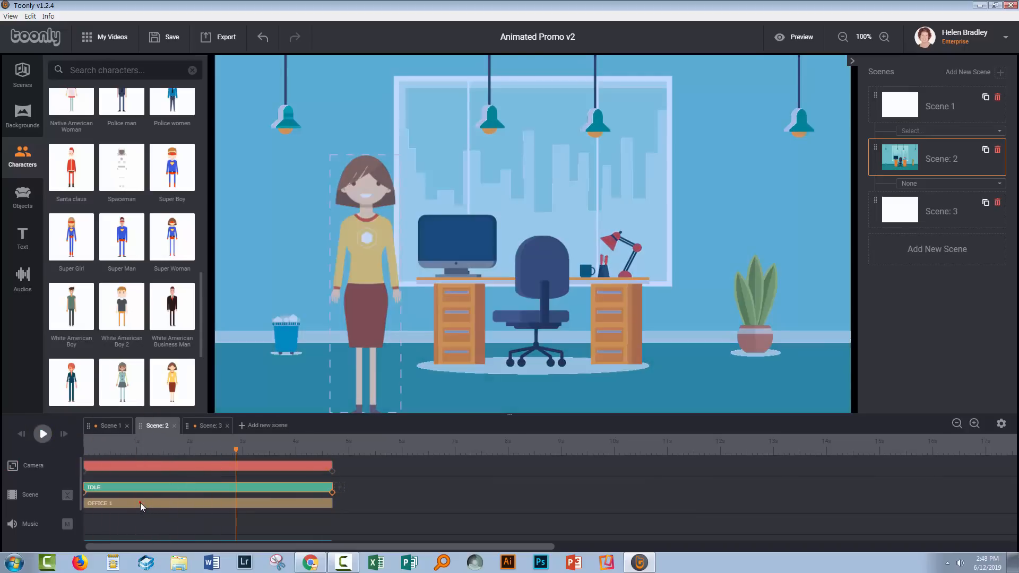
Toggle the Office 1 background's Entrance setting, save it and play Scene 2 from the start.
click(140, 502)
click(205, 441)
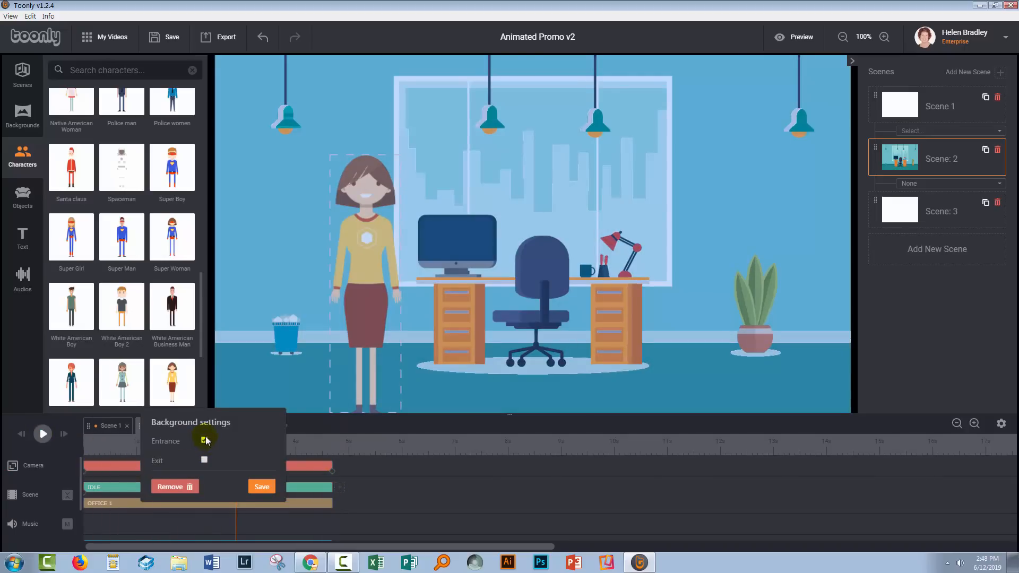
click(261, 487)
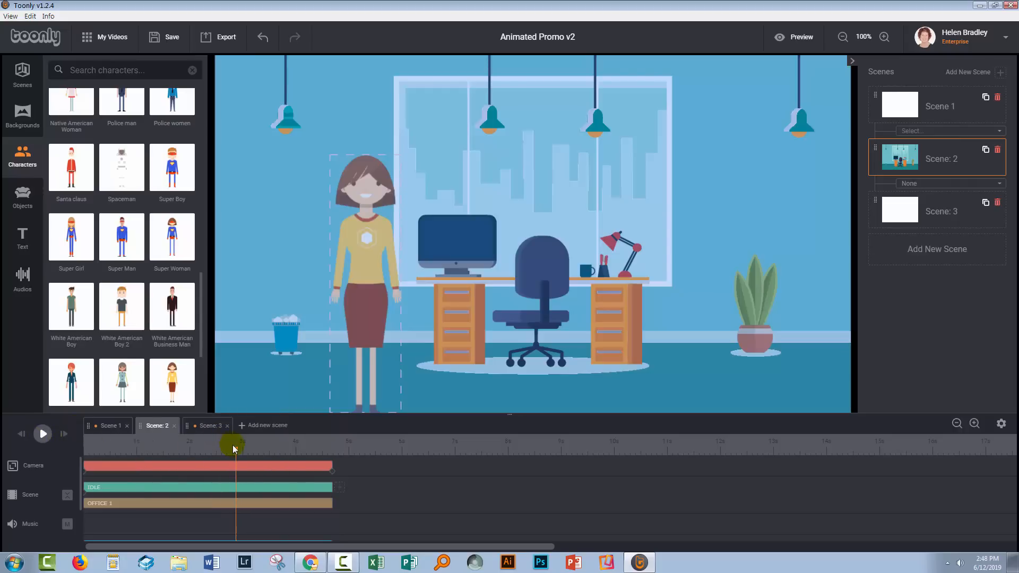
drag(234, 448, 74, 452)
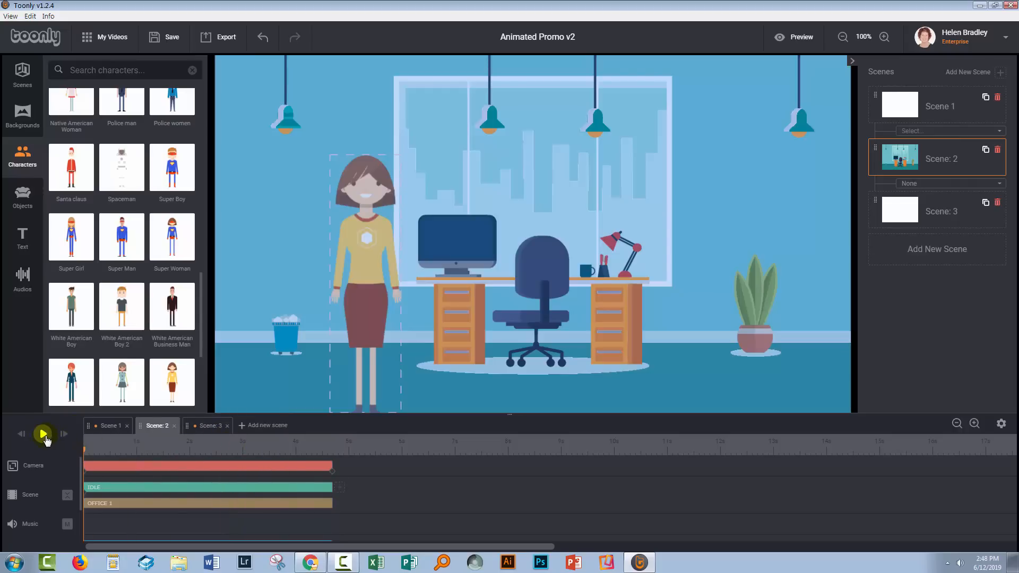
click(42, 434)
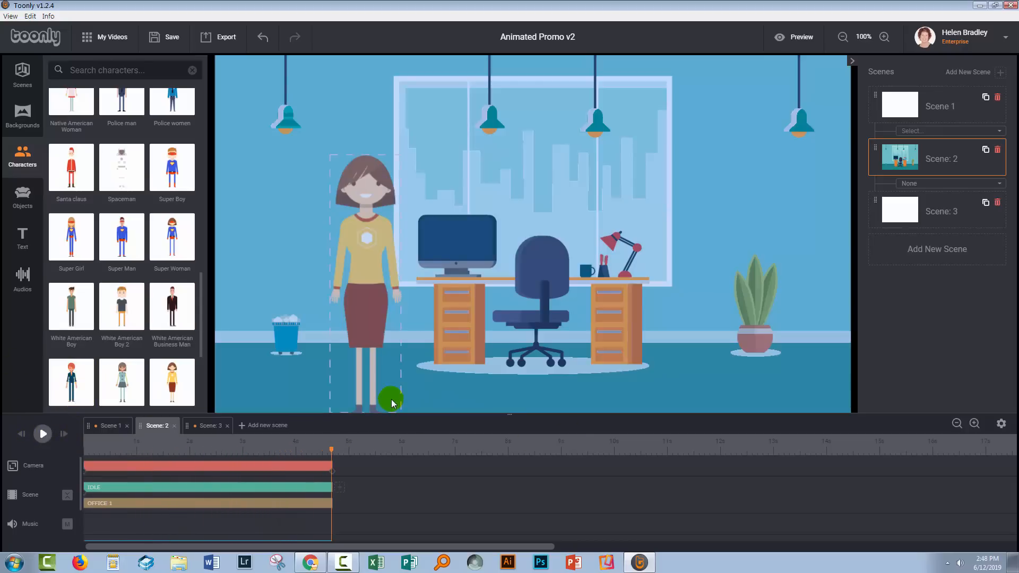
Change the woman's animation type in Scene 2 to Say hi.
click(378, 224)
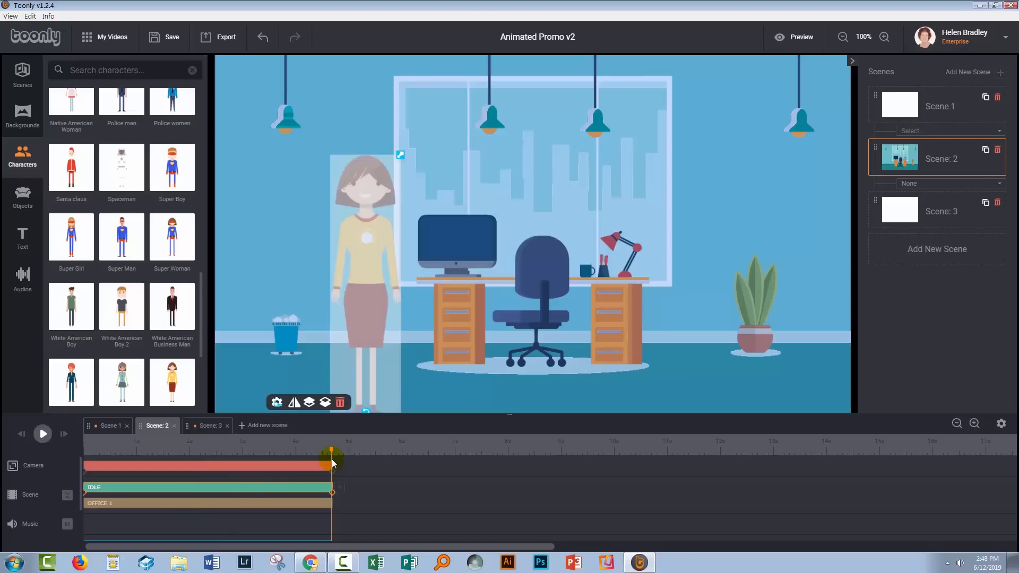
drag(330, 448, 219, 476)
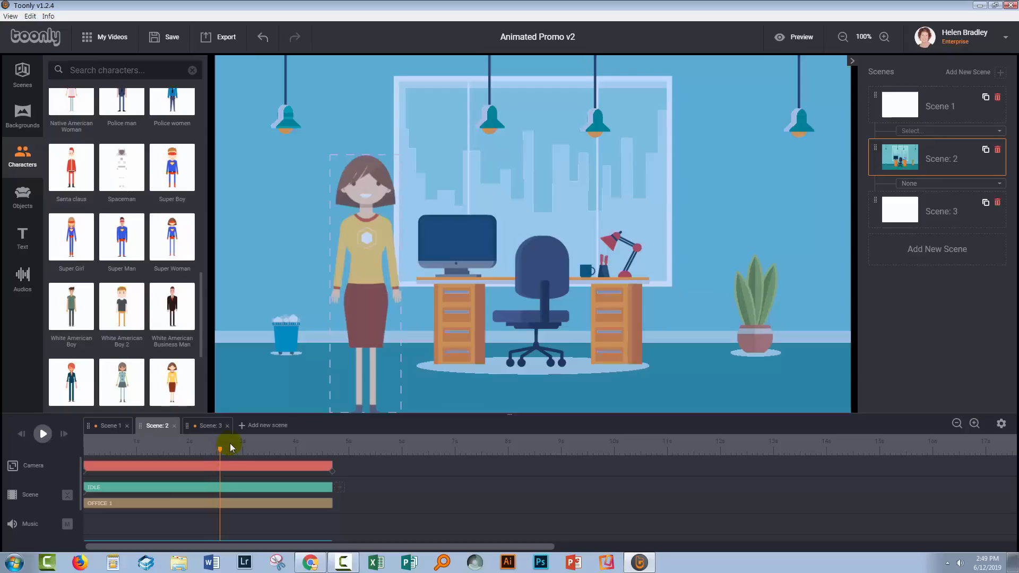
click(205, 487)
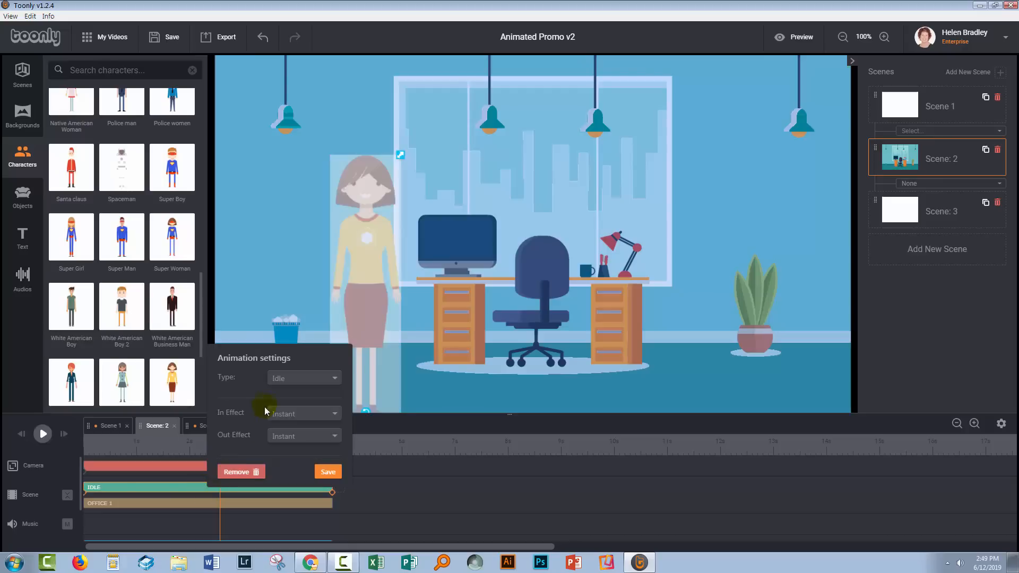
click(298, 377)
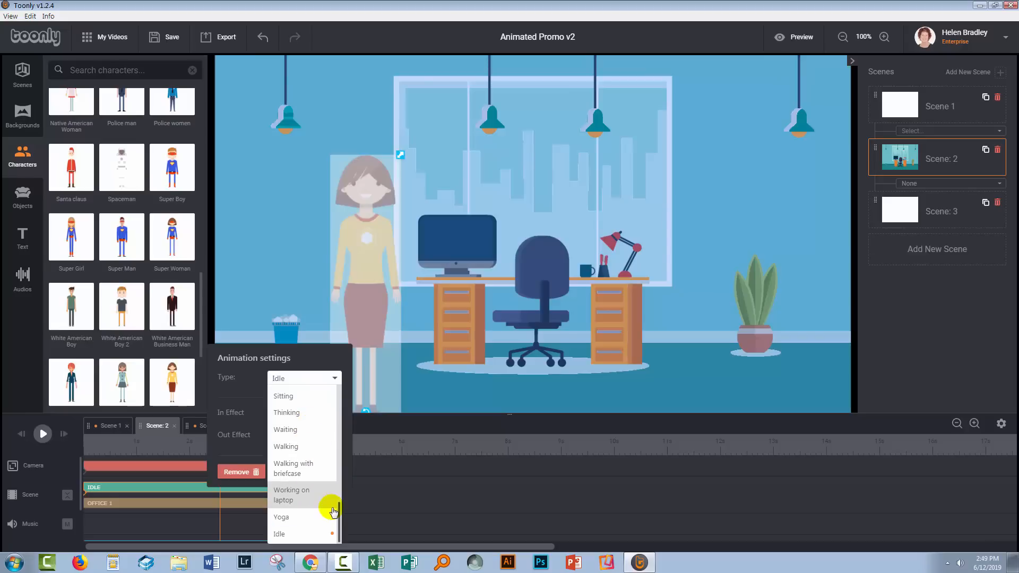
drag(334, 511, 335, 399)
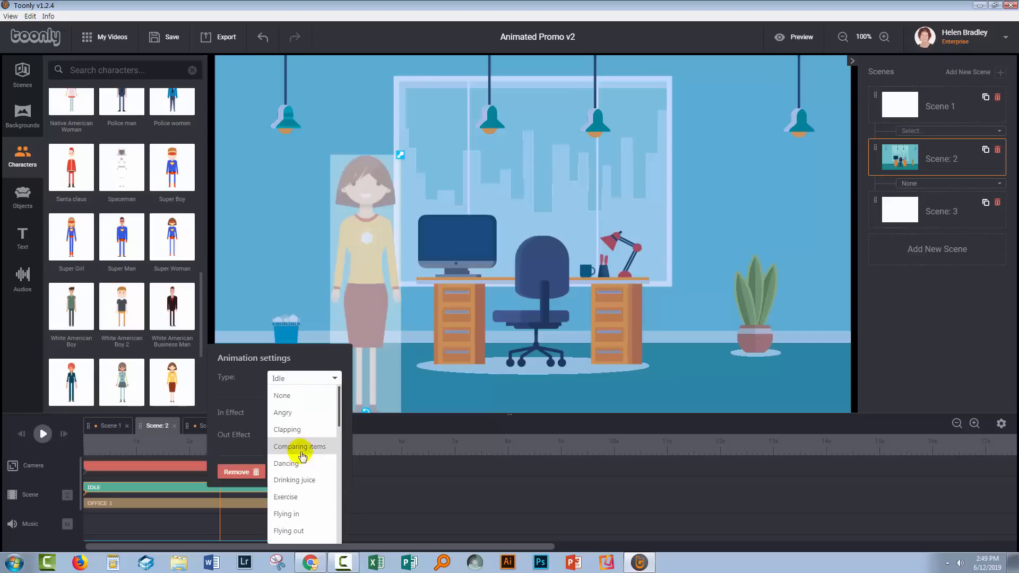
scroll(316, 472, down, 3)
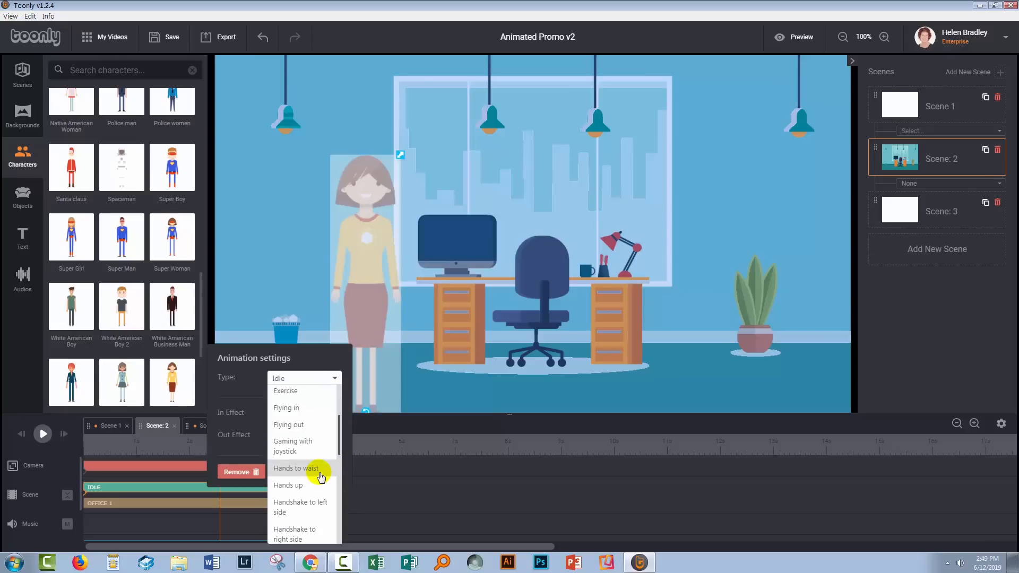
scroll(321, 477, down, 5)
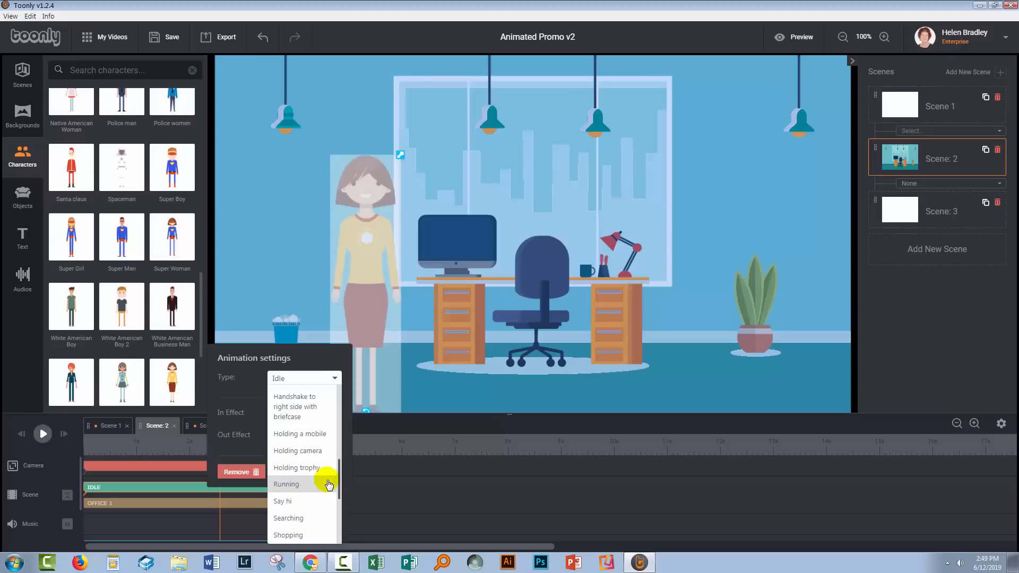
scroll(327, 480, down, 1)
click(325, 448)
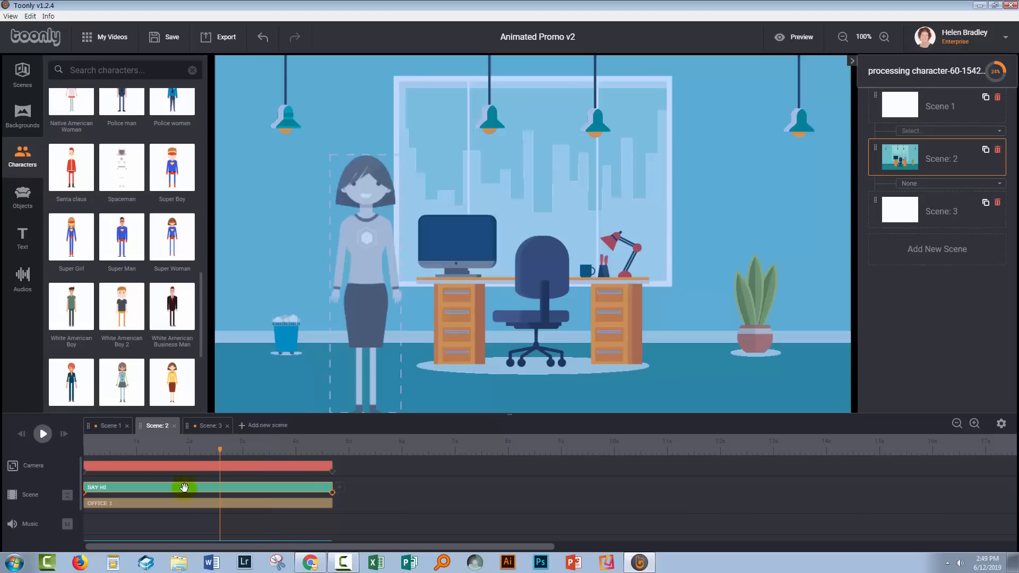
Preview the woman's Say hi animation and shorten it to end at about 1.5 seconds.
click(42, 433)
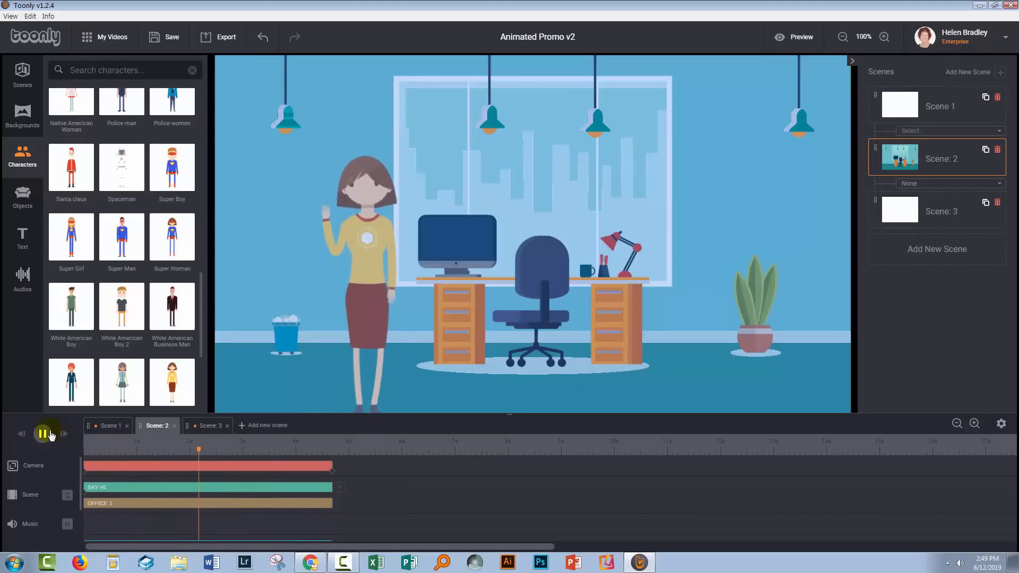
click(43, 433)
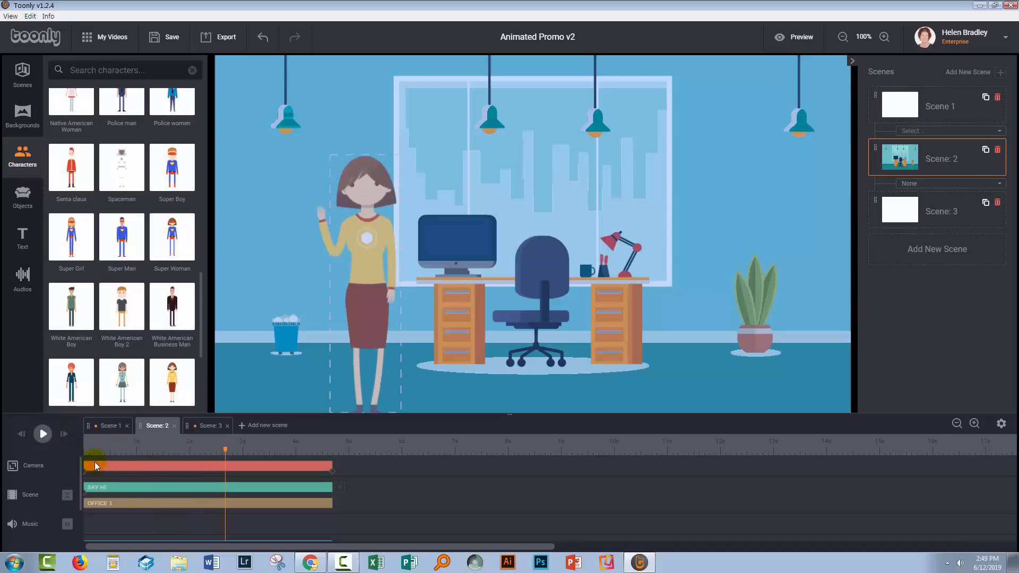
drag(103, 448, 63, 445)
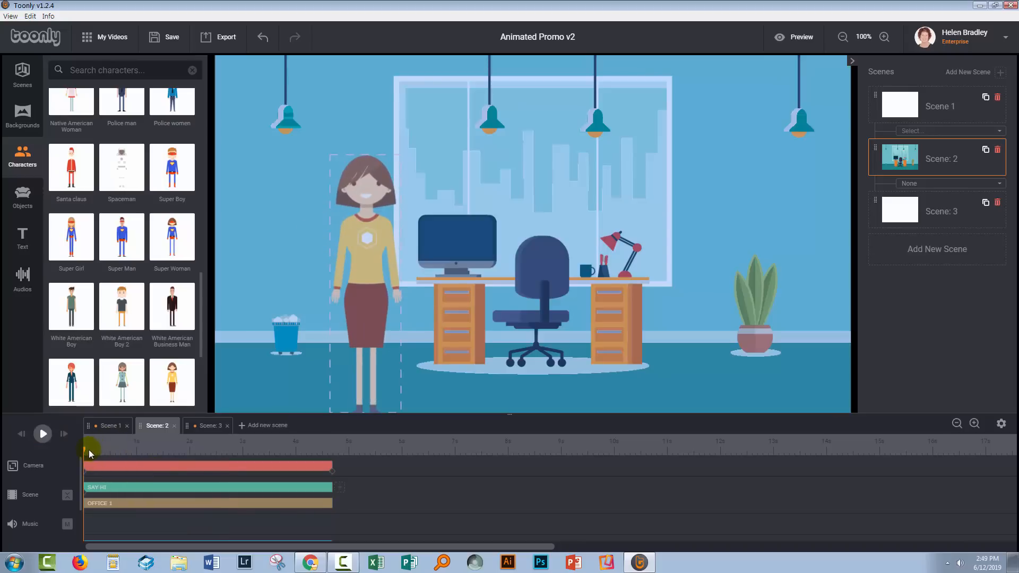
drag(84, 451, 165, 445)
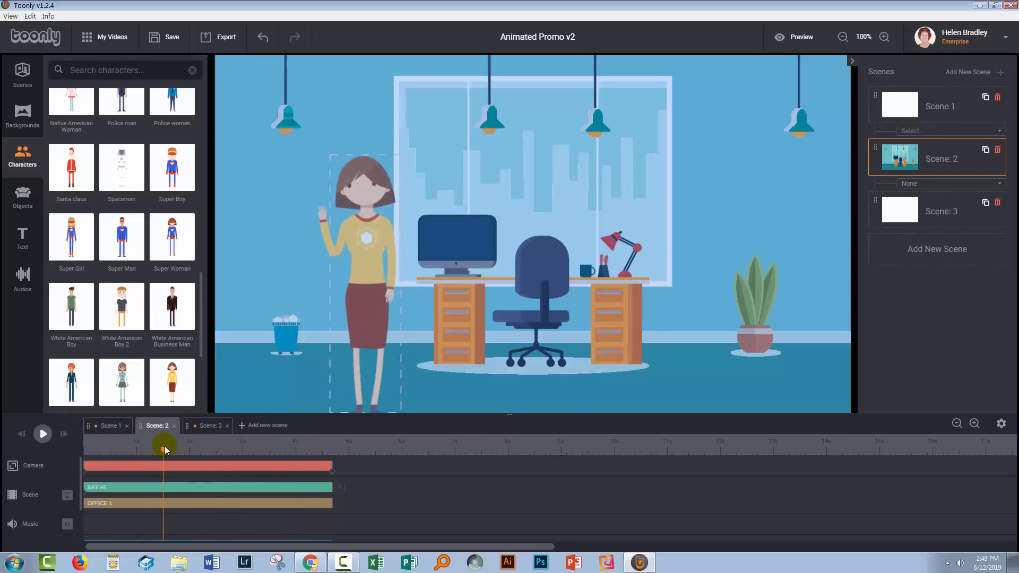
drag(331, 487, 164, 500)
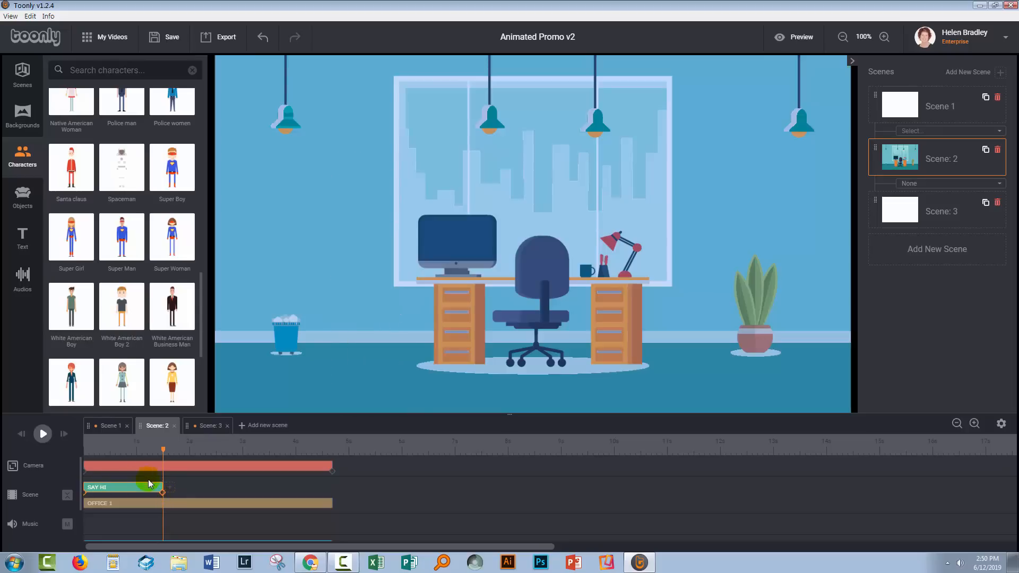
Add an Idle animation after the woman's Say hi animation and extend it to the end of Scene 2.
click(170, 487)
drag(151, 490, 274, 375)
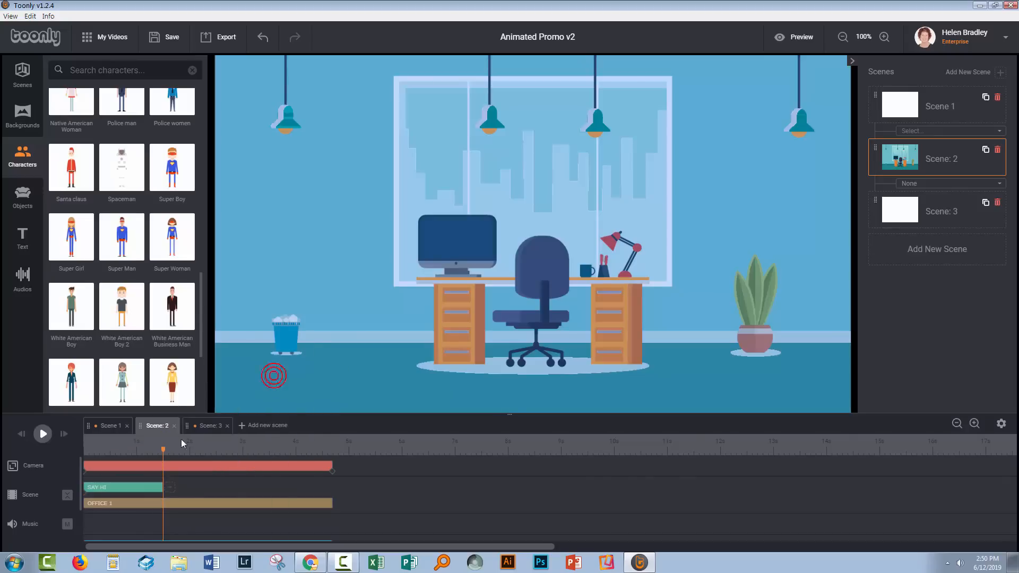
click(170, 487)
click(281, 383)
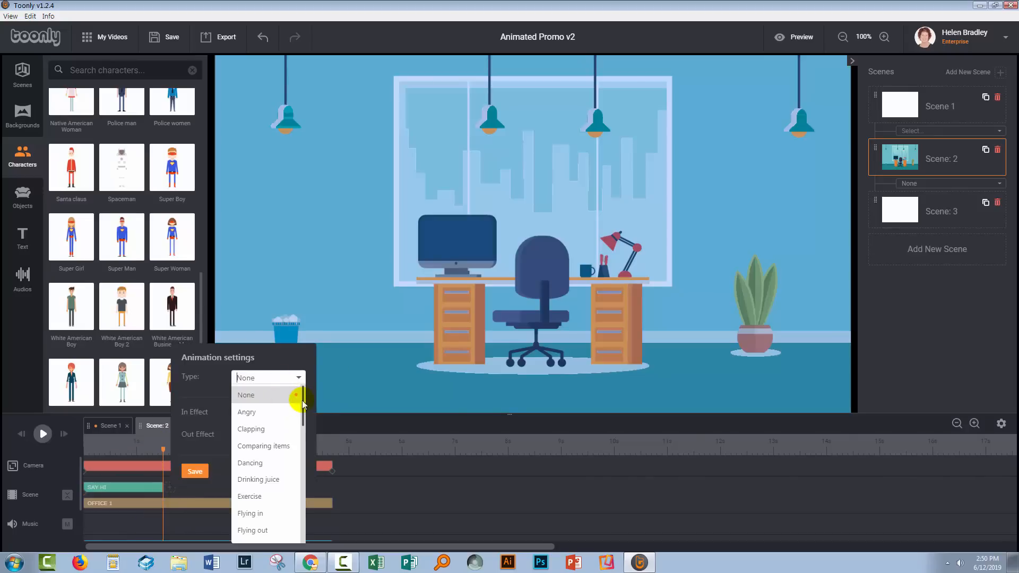
drag(302, 400, 300, 536)
click(243, 534)
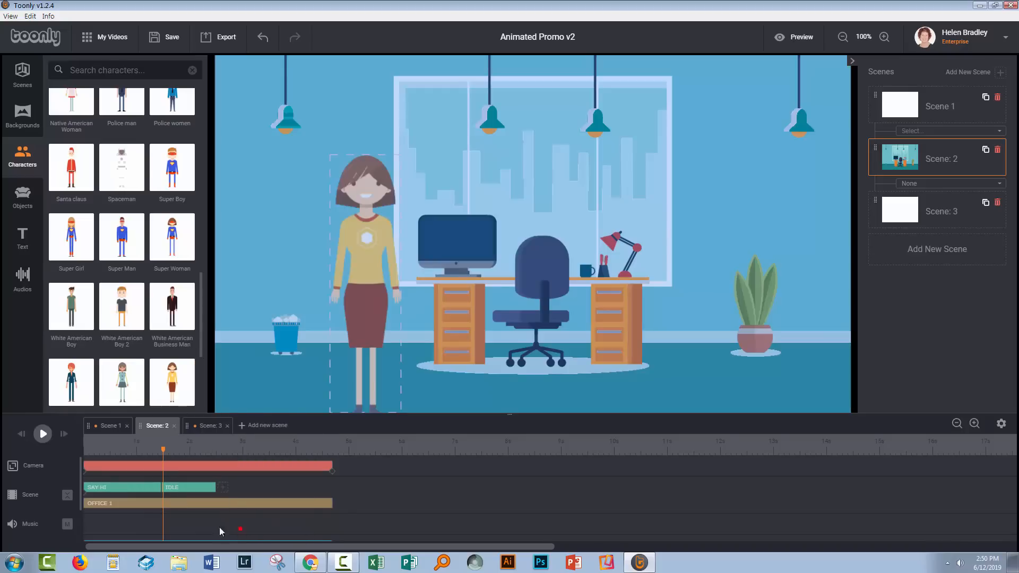
click(216, 493)
drag(215, 492, 327, 481)
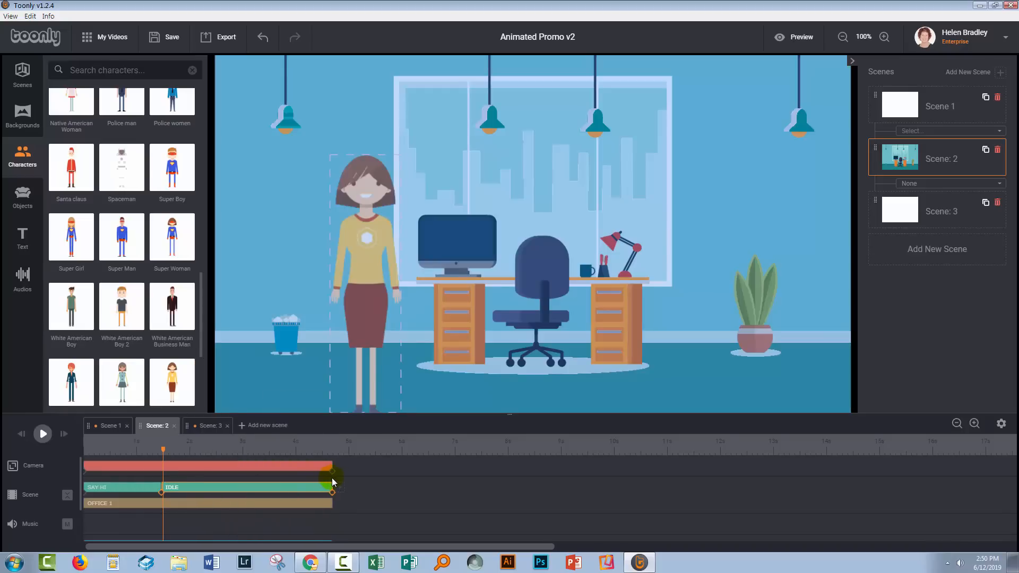
drag(121, 452, 165, 441)
drag(161, 451, 71, 451)
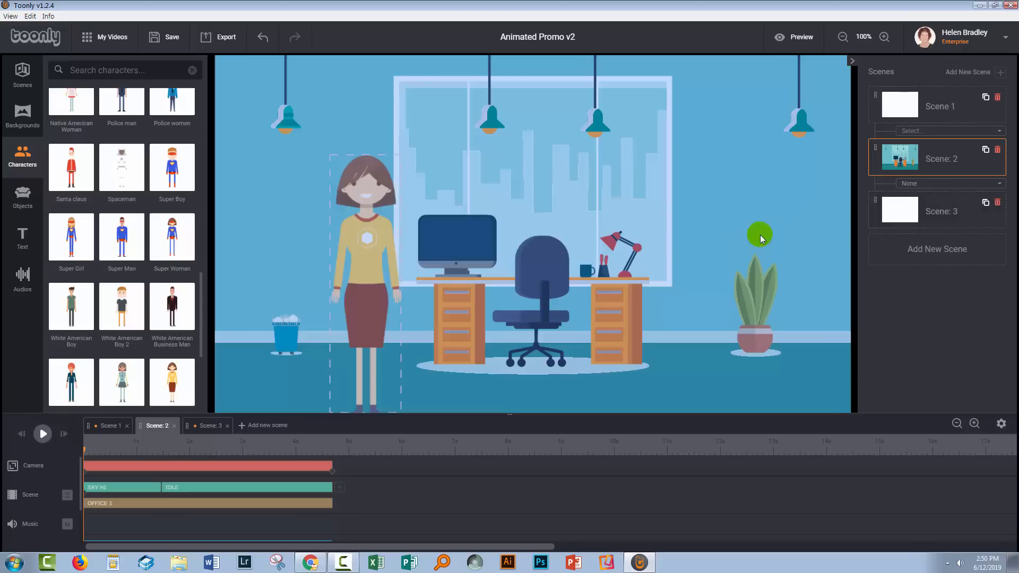
Search the object library for a whiteboard.
click(23, 196)
click(105, 70)
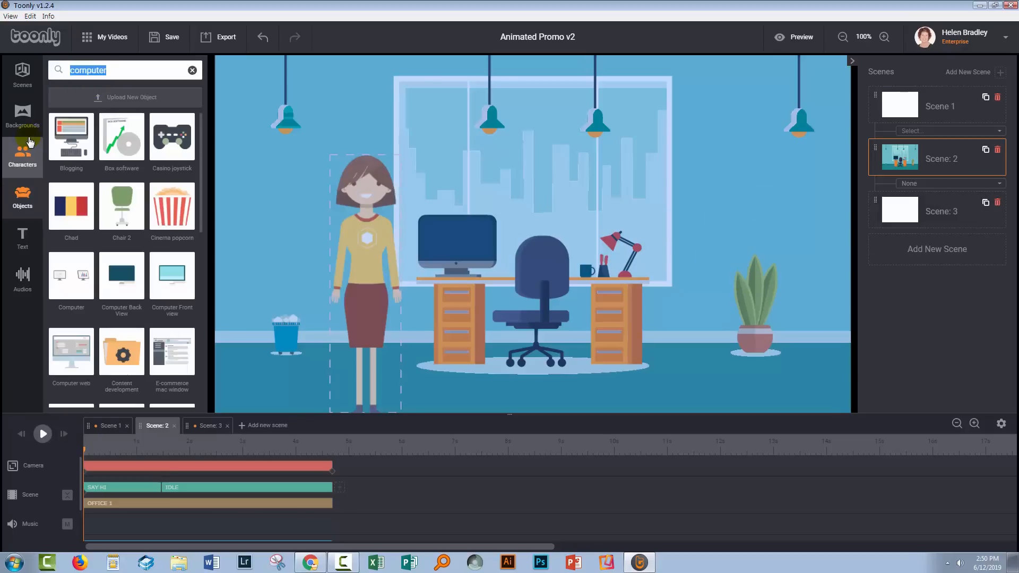
text(whitebo)
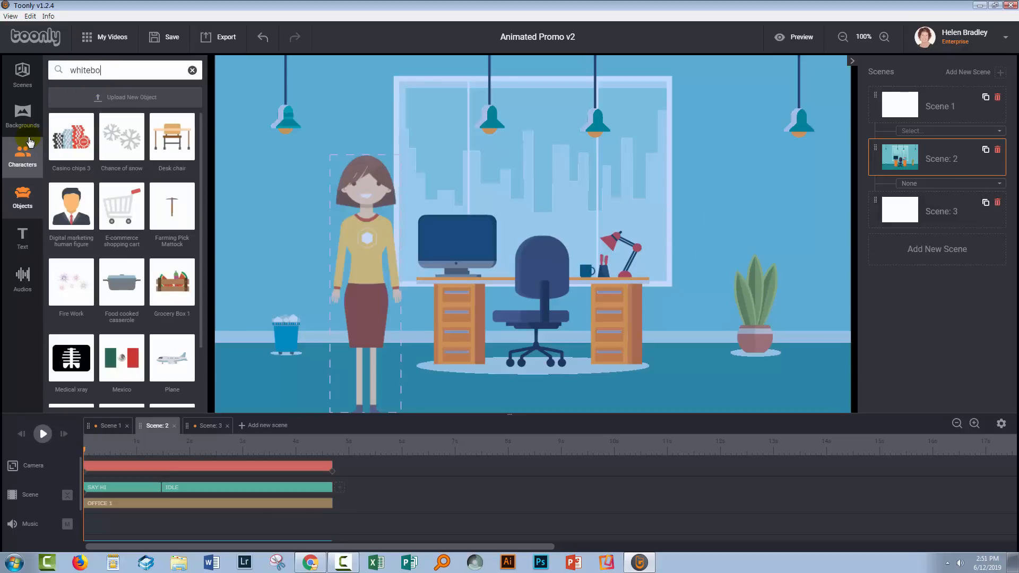
text(ar)
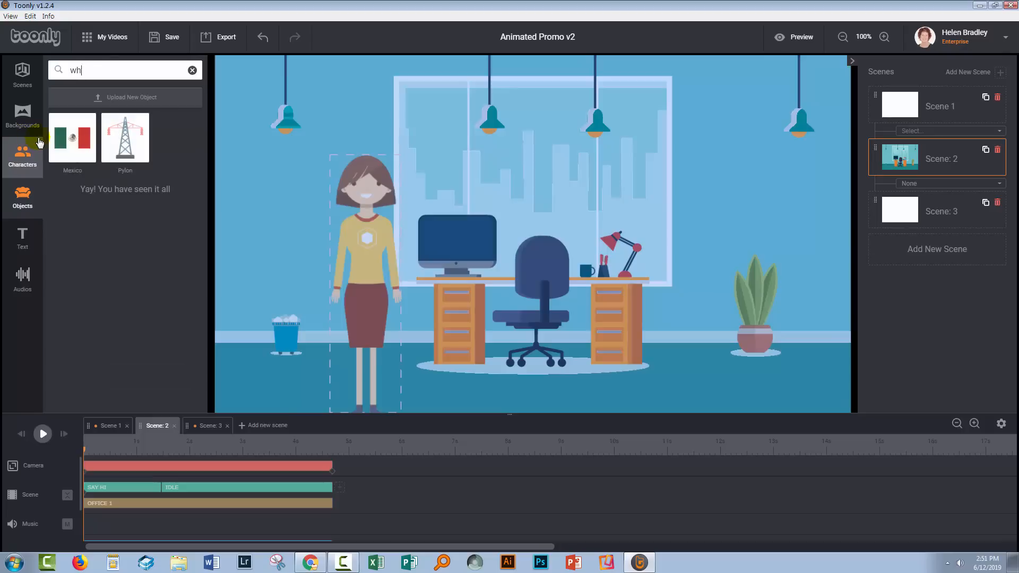
Search the objects for flip and place the Flip Chart in front of the potted plant, its top level with the woman's head.
key(BackSpace)
key(BackSpace)
text(flip)
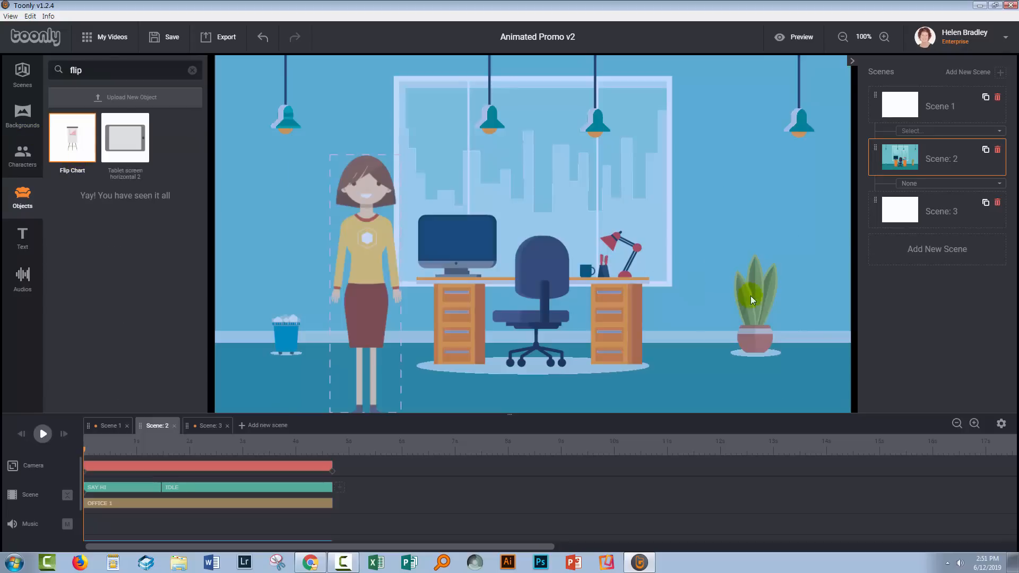
drag(750, 297, 760, 291)
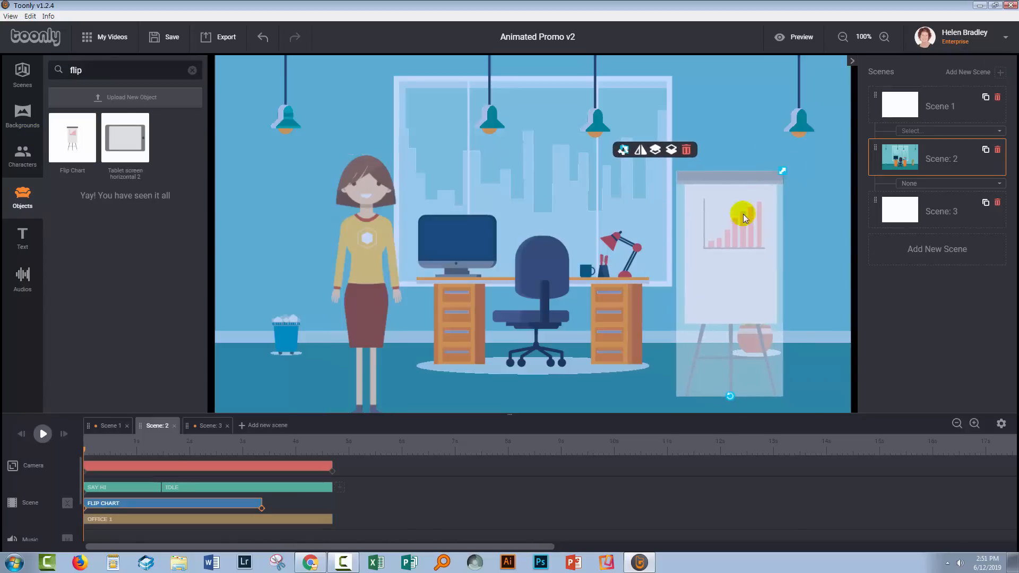
drag(743, 214, 747, 210)
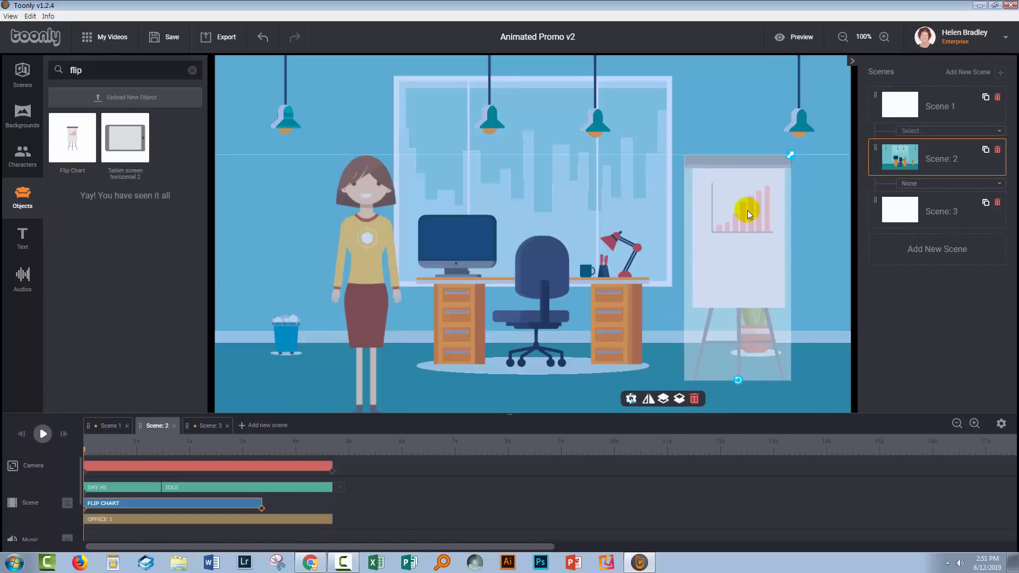
click(644, 387)
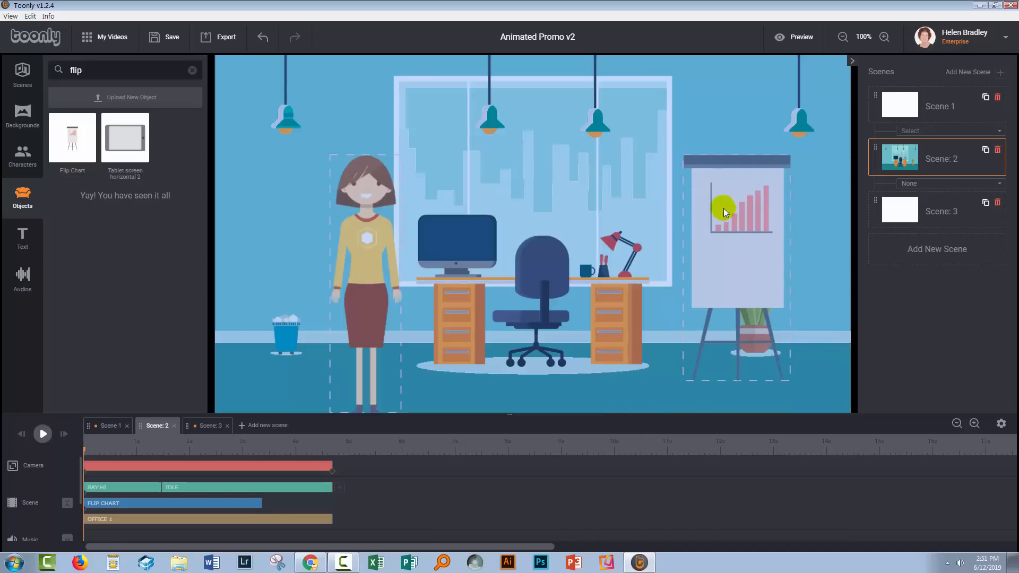
Set the flip chart's in and out effects to Instant and extend its duration to the end of Scene 2.
click(92, 504)
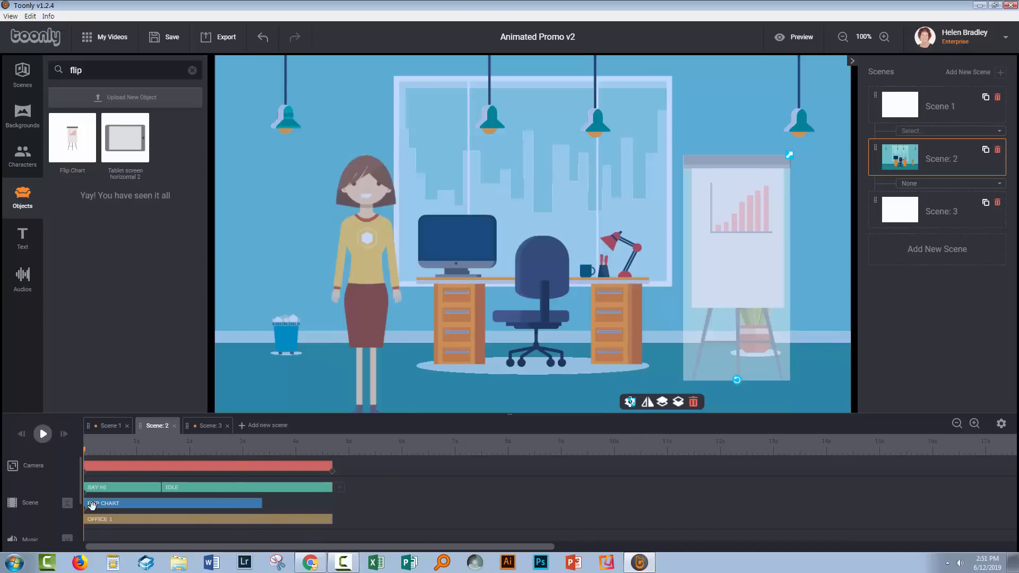
click(92, 504)
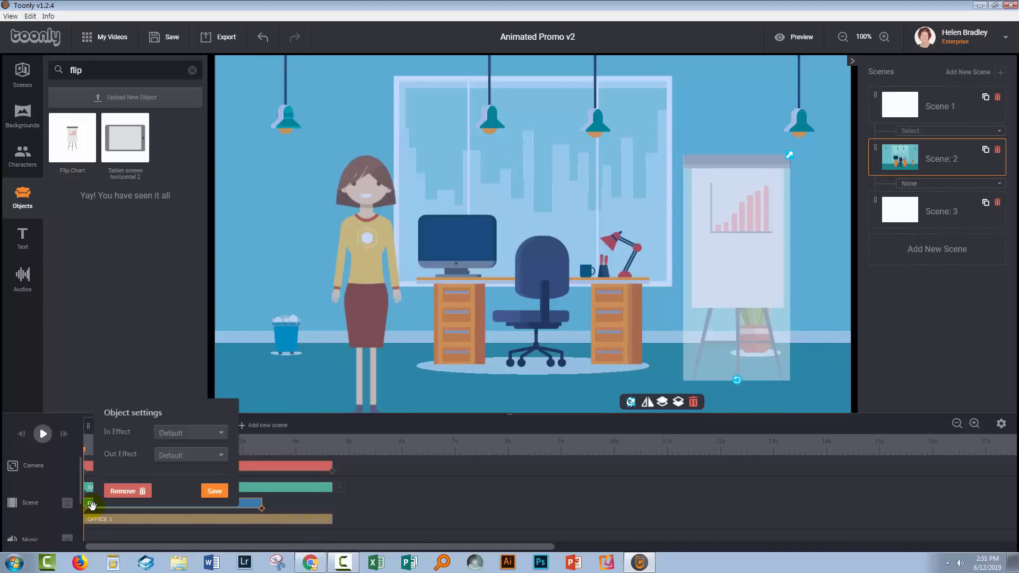
click(183, 431)
click(184, 463)
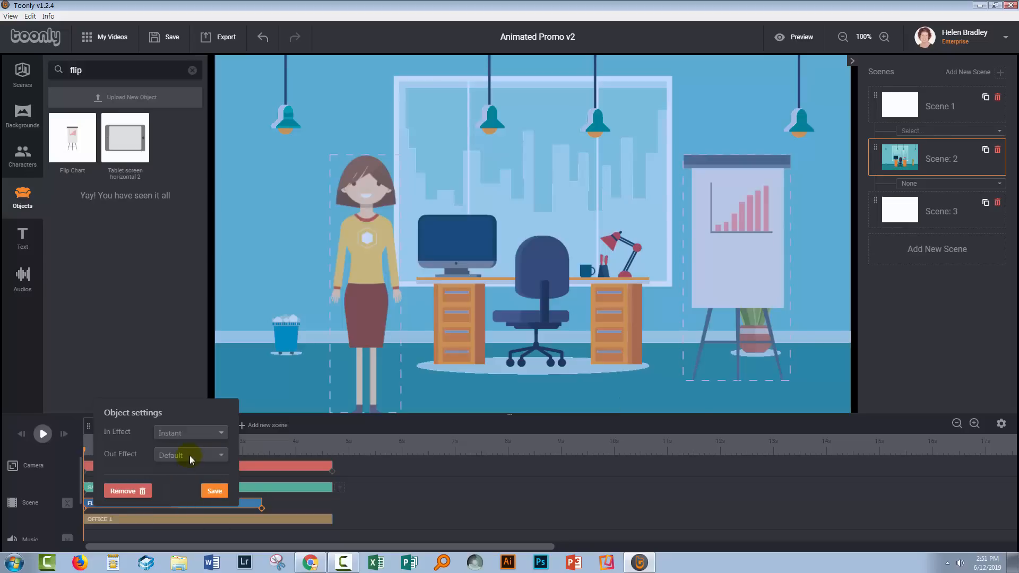
click(190, 455)
click(177, 482)
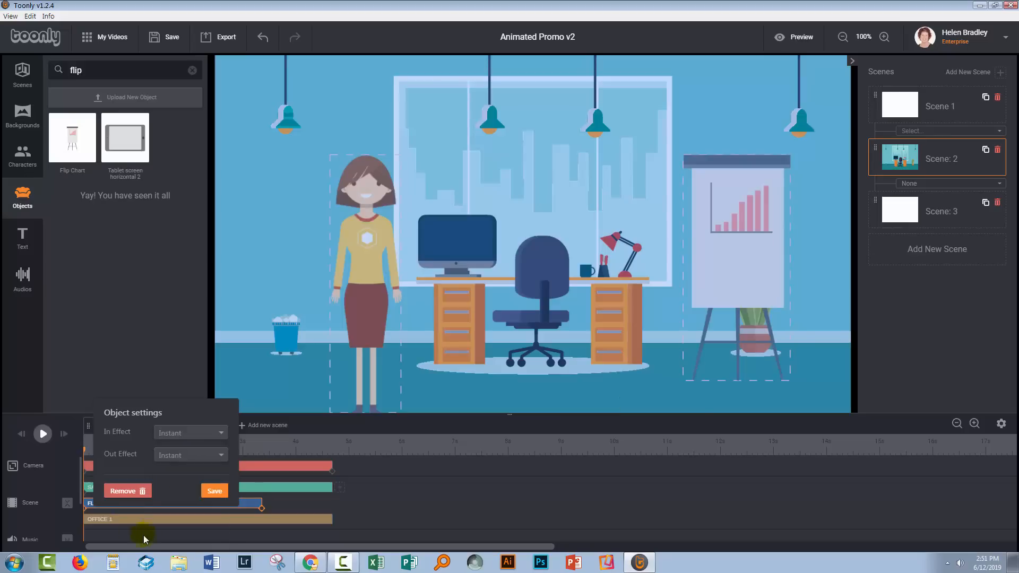
drag(261, 507, 330, 502)
click(205, 490)
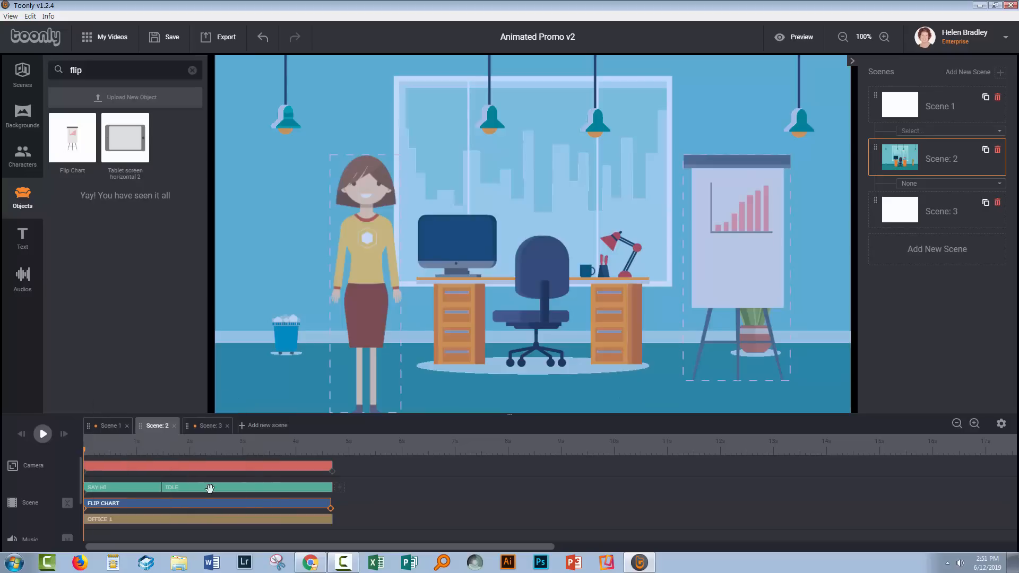
Play Scene 2 to check the flip chart alongside the woman's animation, pausing at about 2 seconds.
click(43, 434)
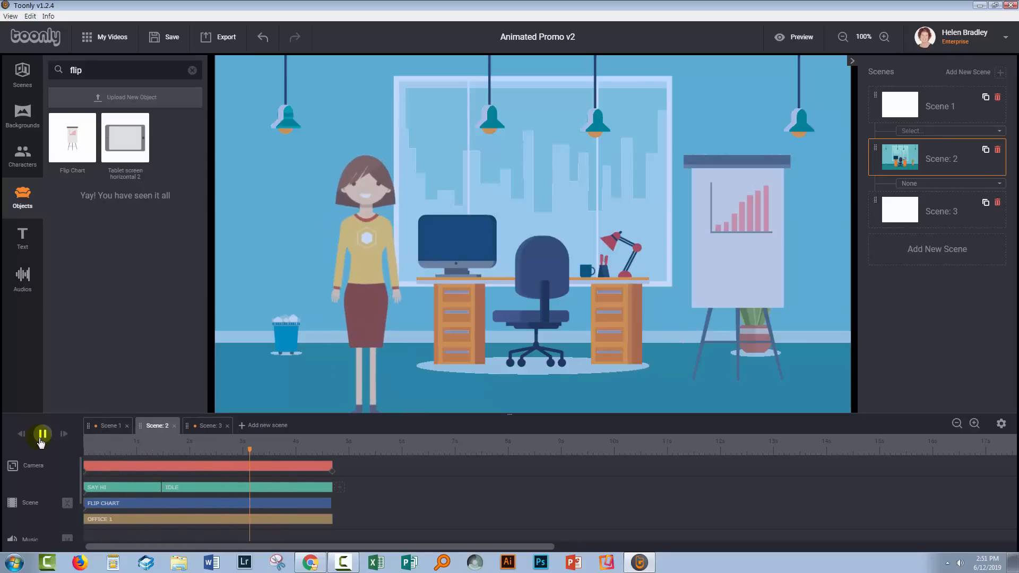
click(43, 434)
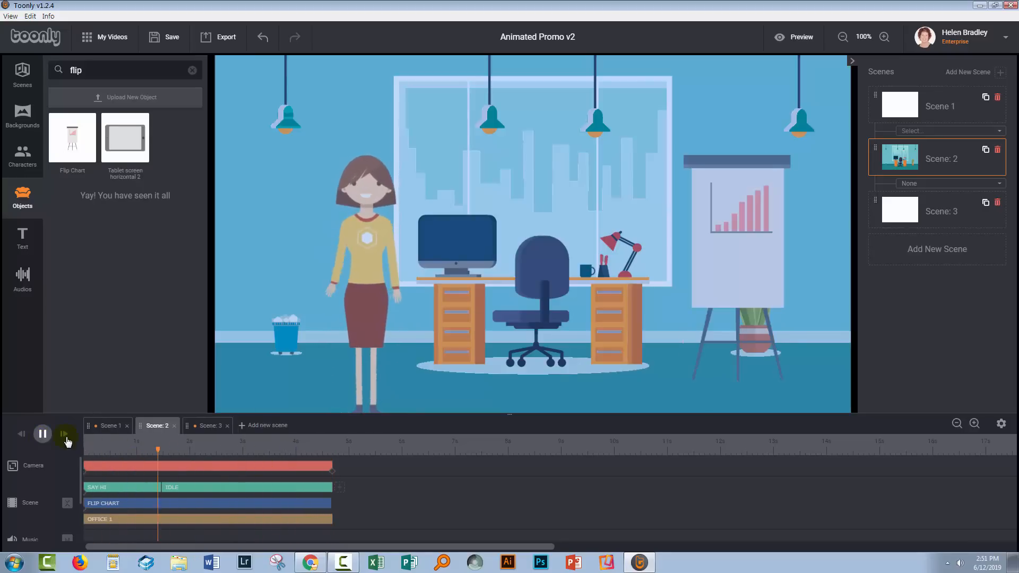
click(42, 434)
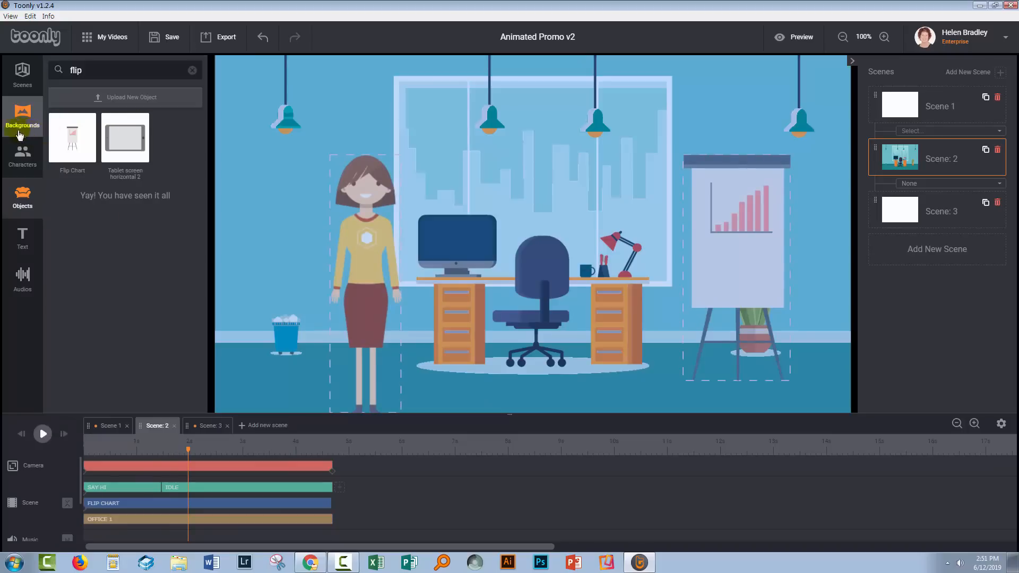
Try to place the existing ai logo object, scaled down, on the flip chart, and delete it from the scene.
click(112, 77)
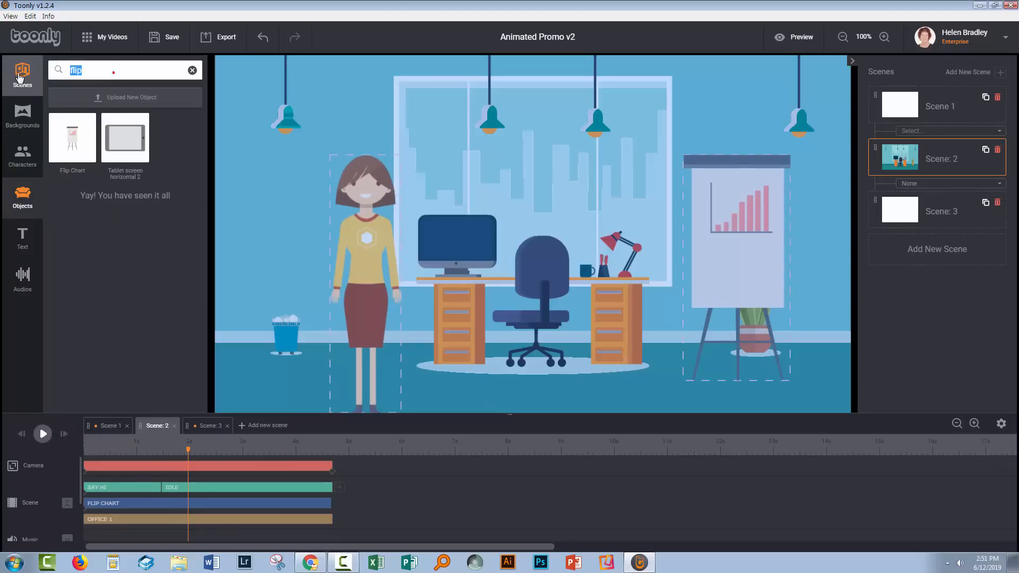
text(ai)
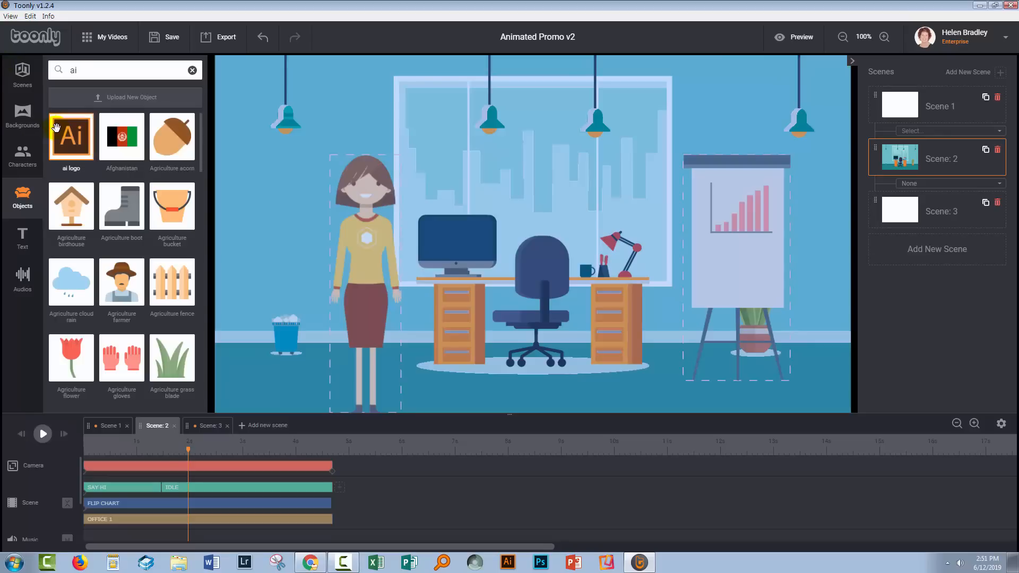
drag(66, 133, 741, 211)
drag(624, 143, 509, 206)
drag(791, 110, 633, 253)
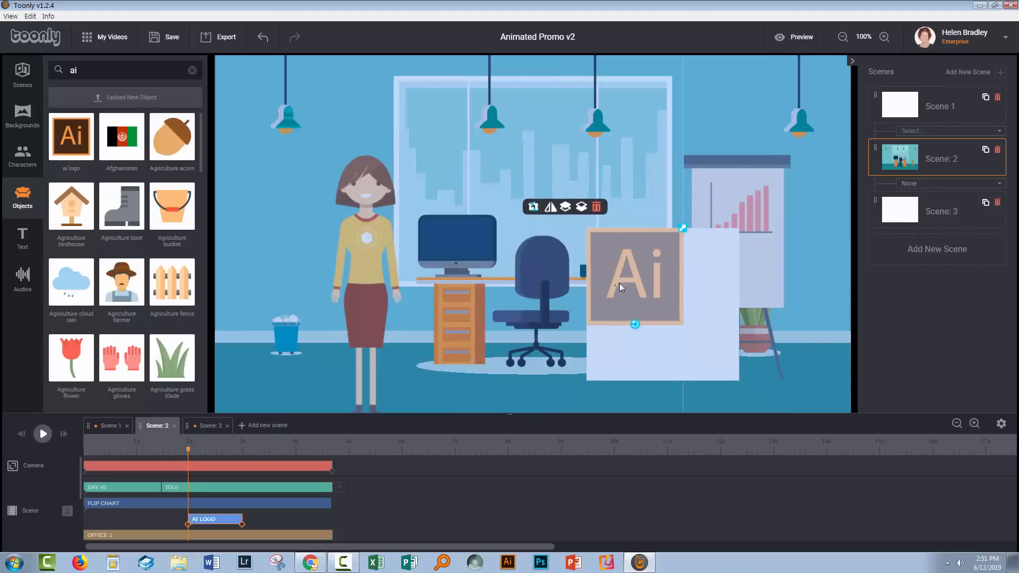
drag(620, 278, 725, 232)
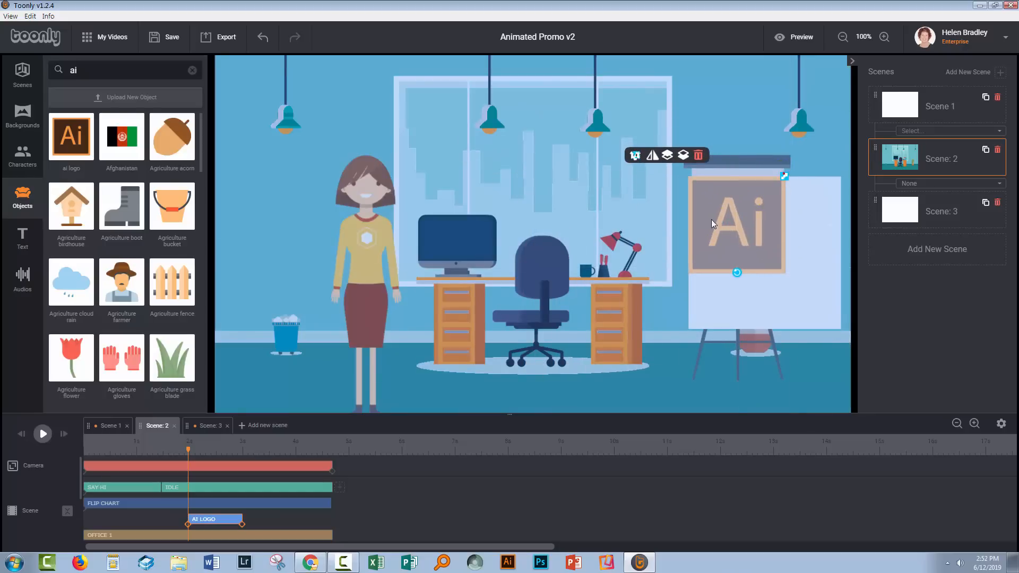
mouse_move(711, 227)
mouse_down()
mouse_move(705, 240)
mouse_move(720, 238)
mouse_up()
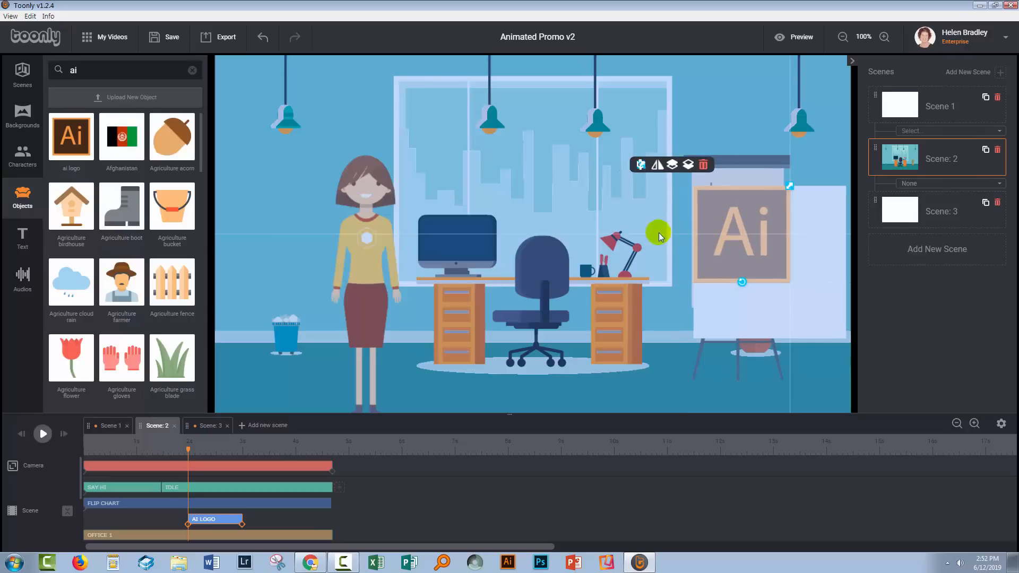
click(703, 165)
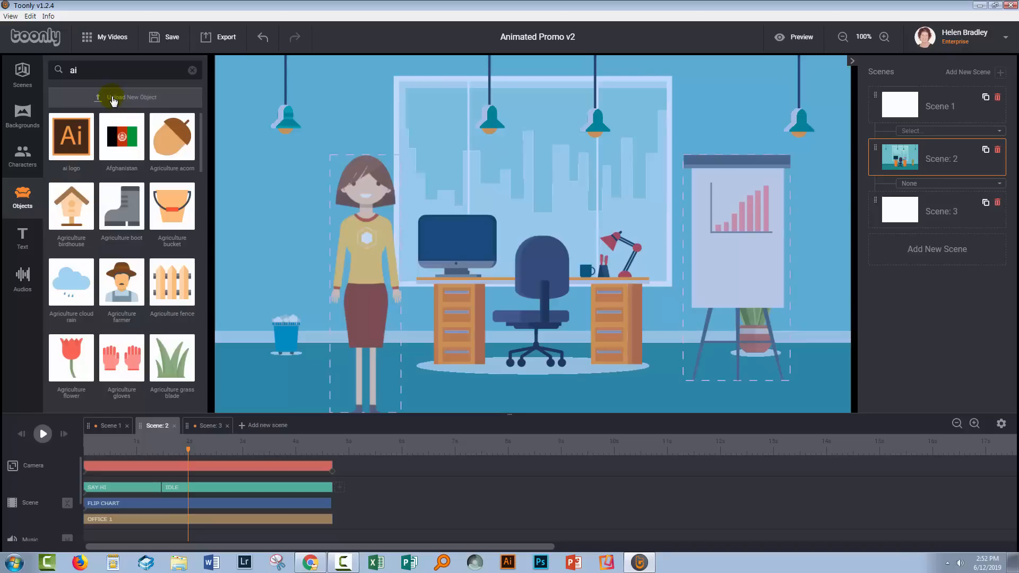
Upload mini ai logo.jpg as a new object, keeping its file name as the prop name.
click(113, 99)
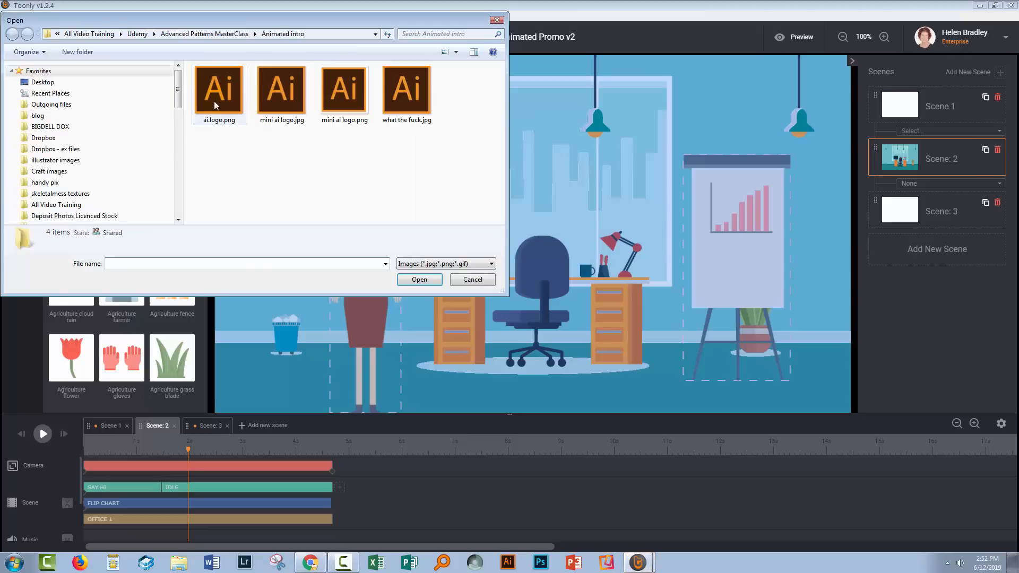
click(279, 96)
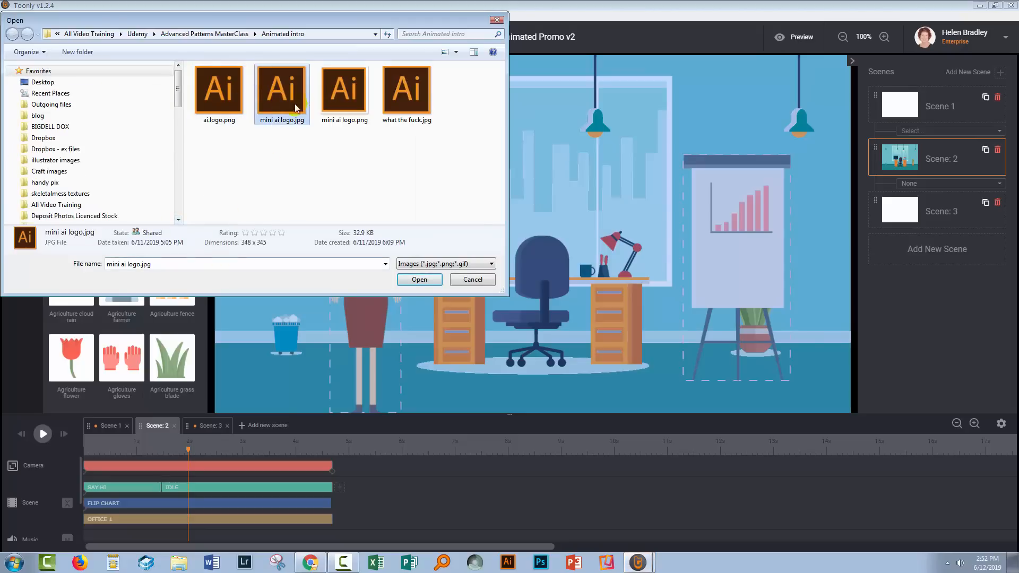
click(406, 279)
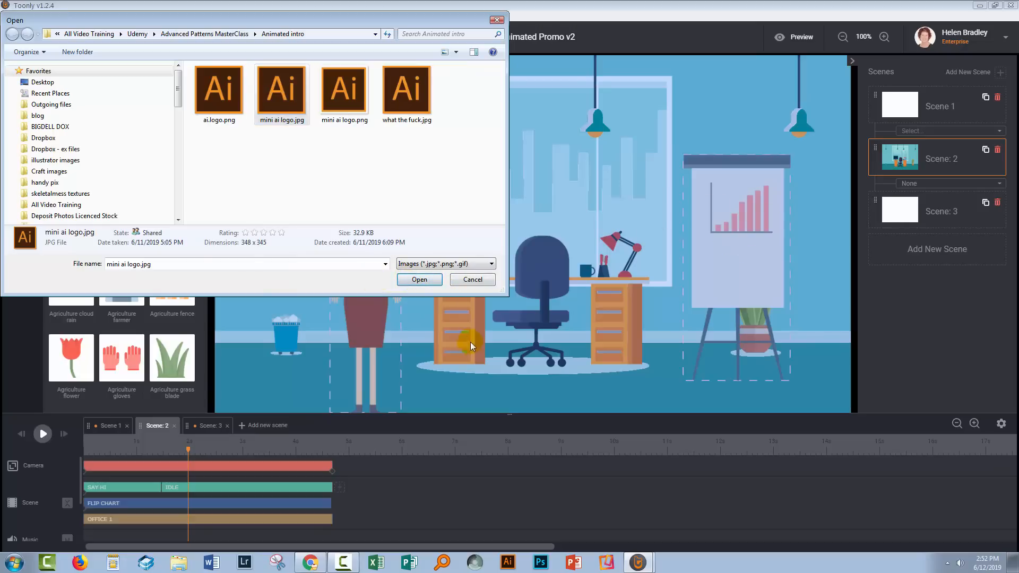
click(420, 279)
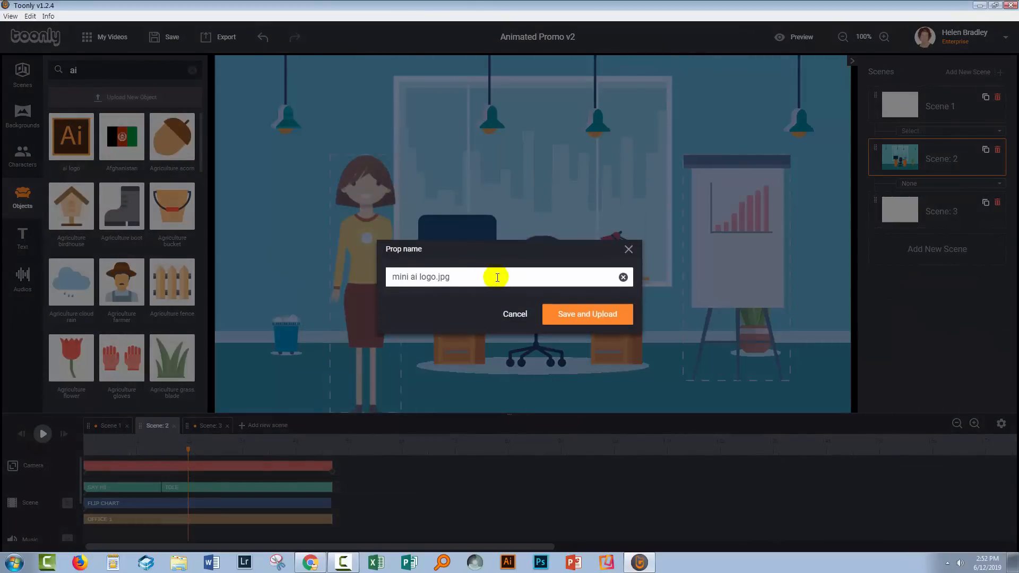
click(595, 317)
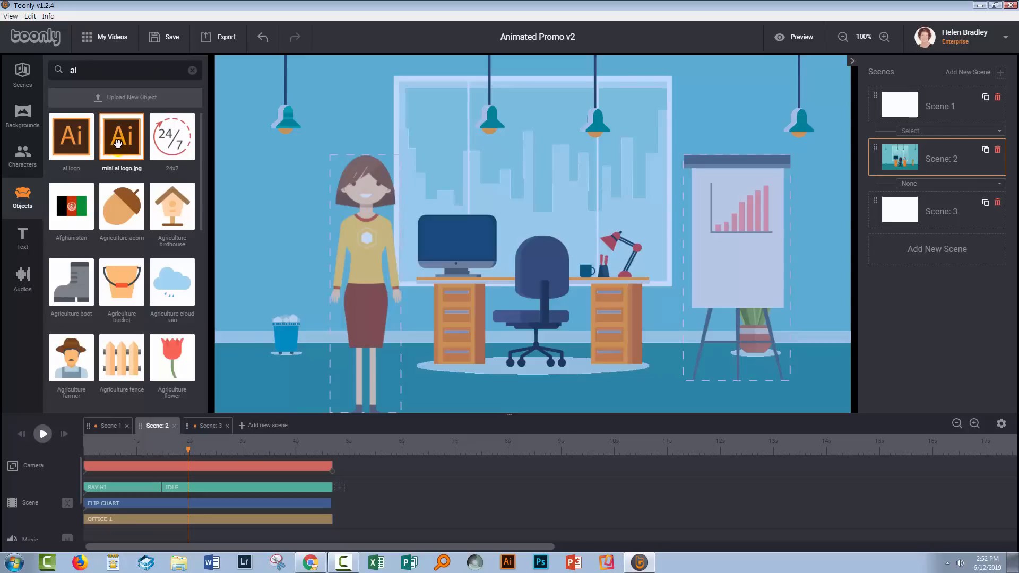
Place the mini ai logo.jpg object over the flip chart's graph and scale it down to fit centred within the paper.
drag(327, 183, 727, 209)
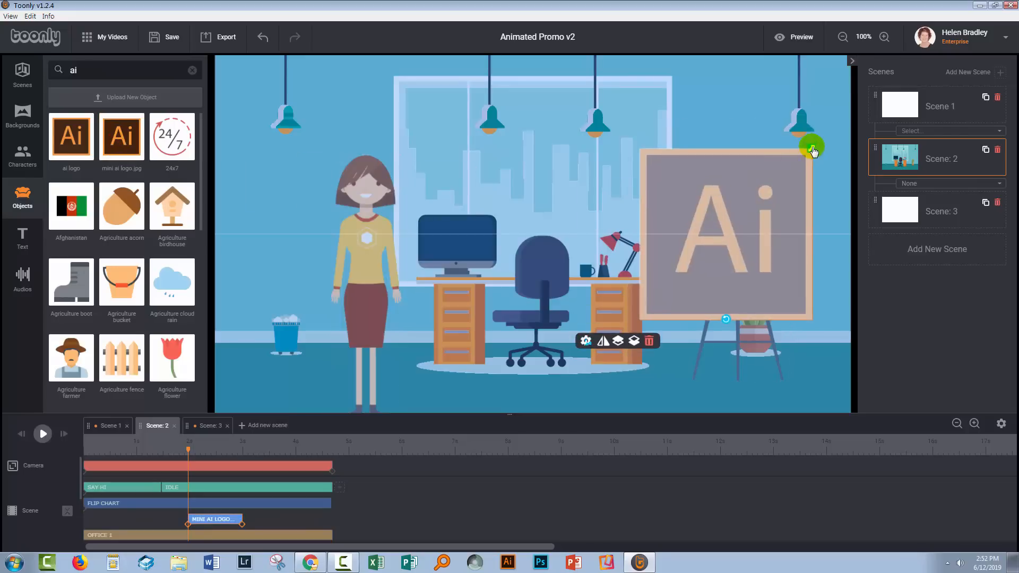
drag(810, 152, 740, 220)
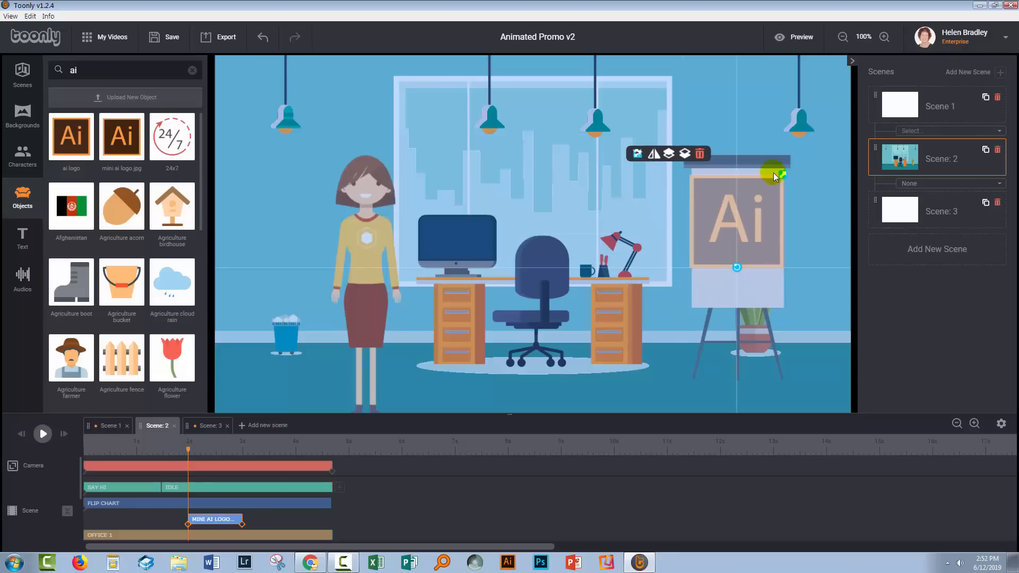
drag(782, 175, 746, 205)
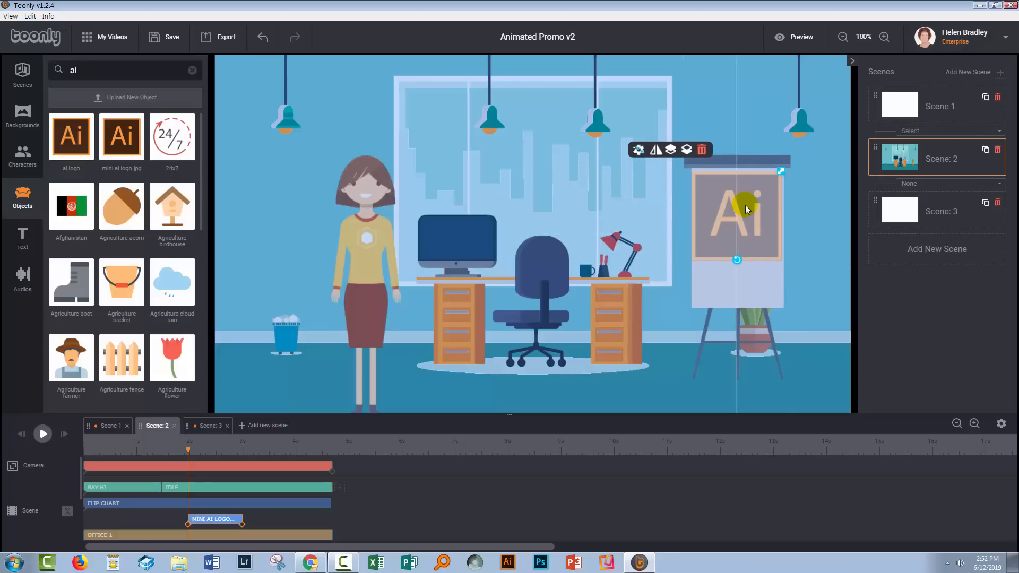
drag(781, 172, 788, 166)
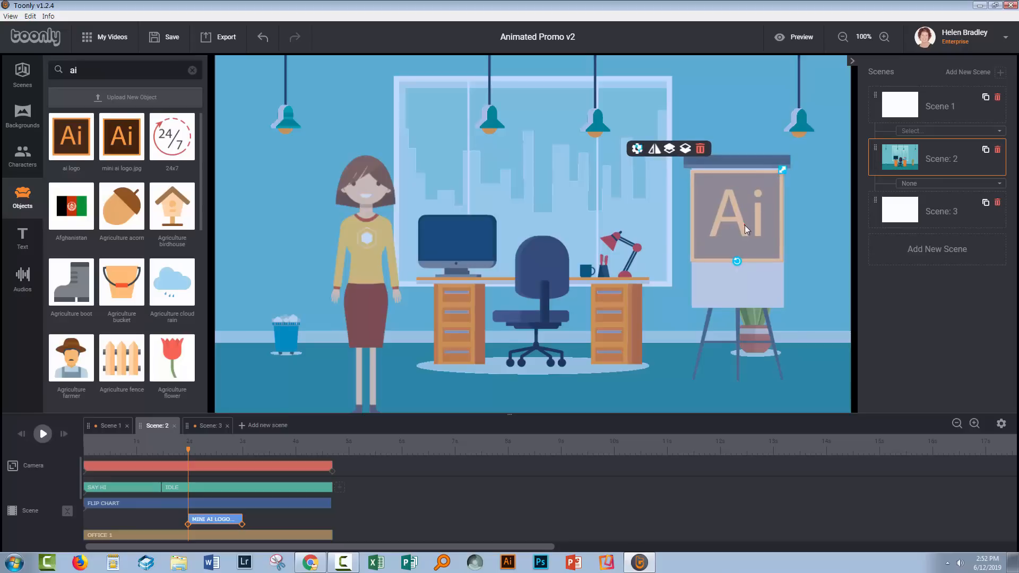
drag(744, 224, 745, 231)
click(816, 236)
click(770, 247)
drag(784, 174, 777, 181)
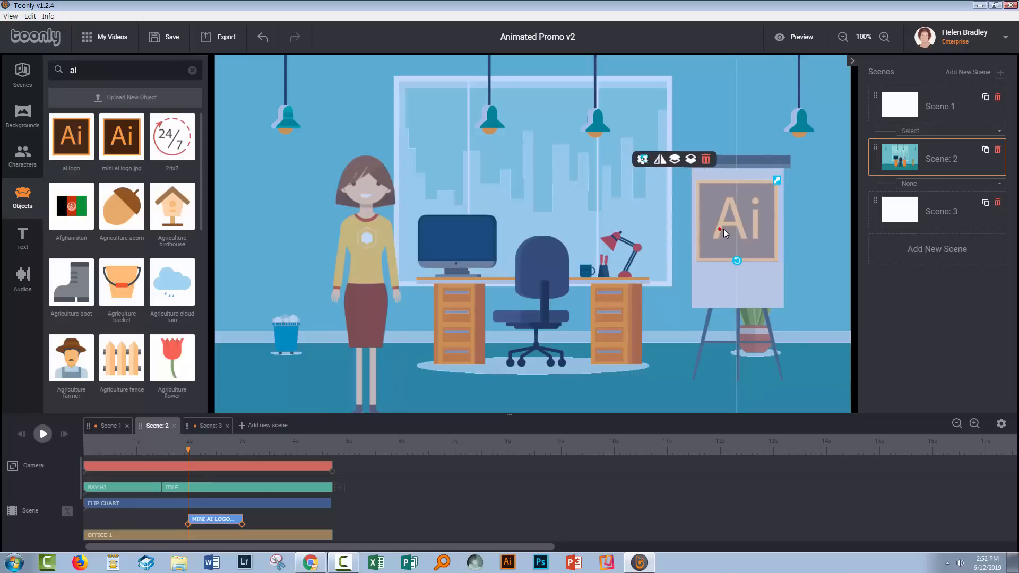
Set the mini ai logo's in and out effects to Instant and stretch its duration across all of Scene 2.
click(197, 520)
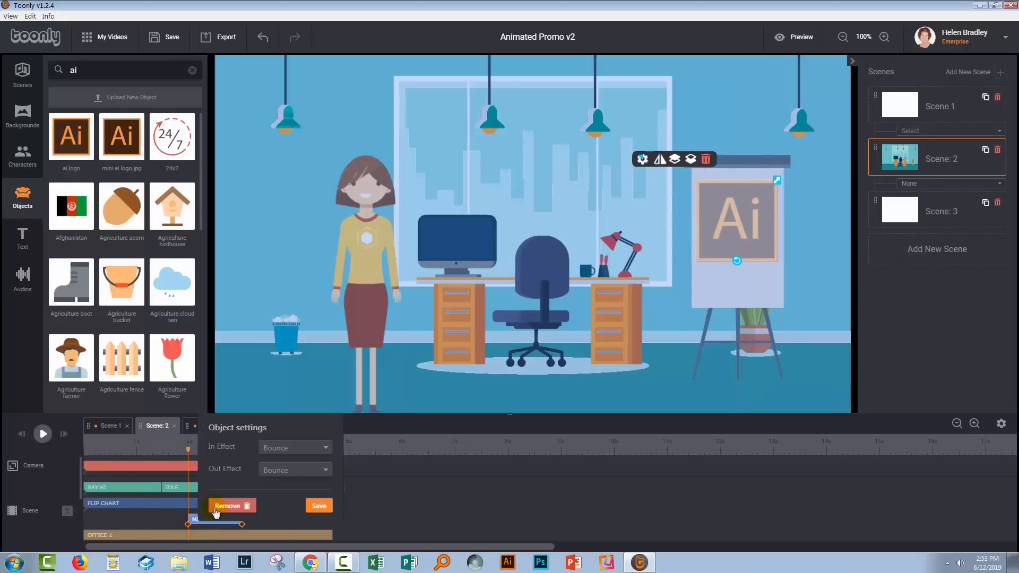
click(291, 452)
click(289, 465)
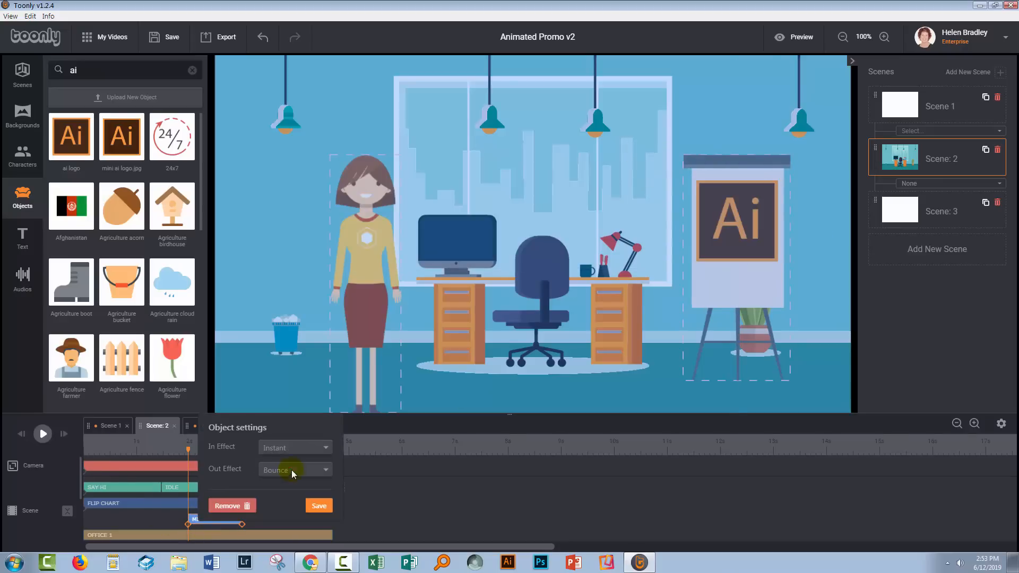
click(291, 470)
click(278, 487)
click(319, 506)
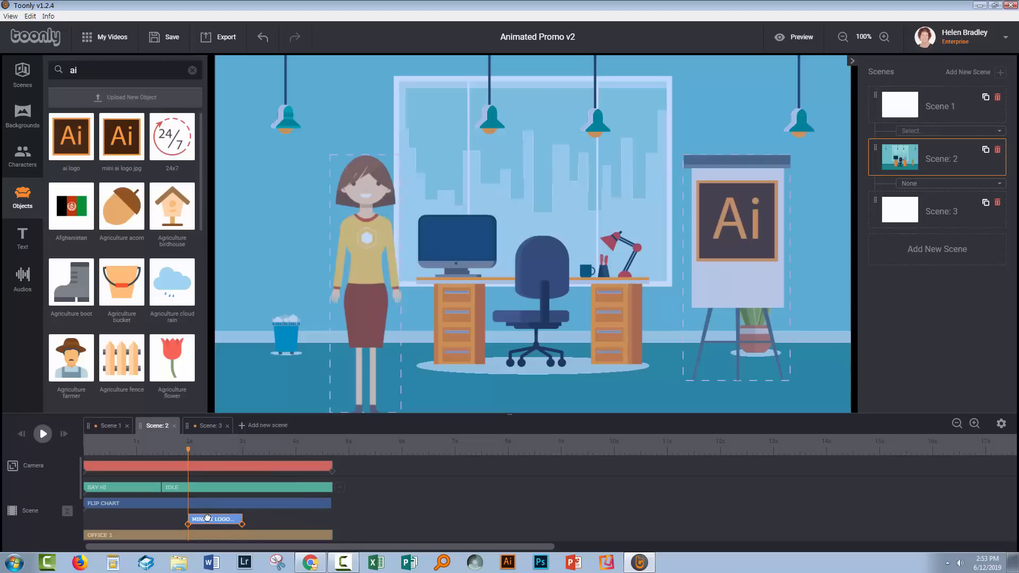
drag(210, 519, 330, 514)
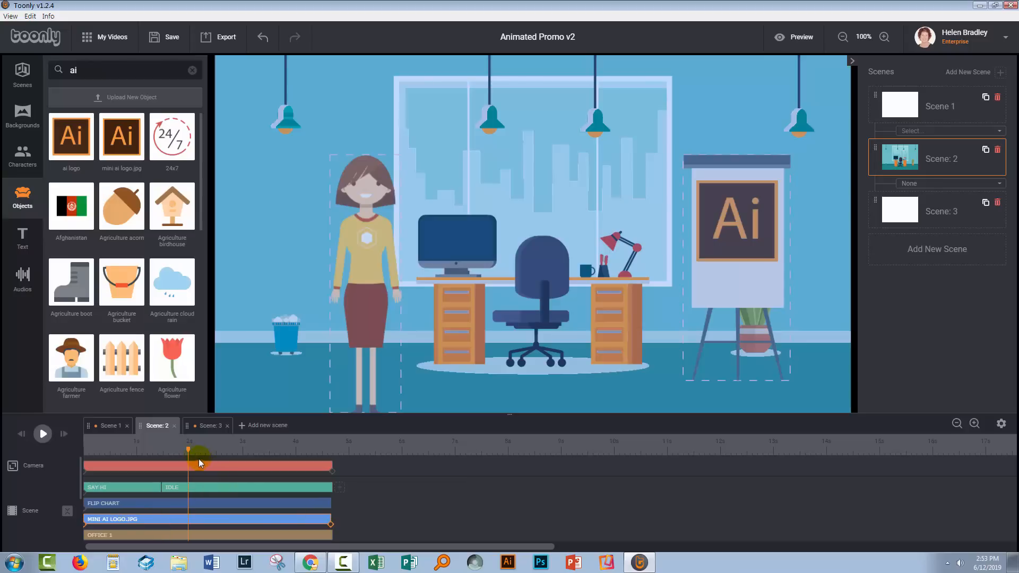
Extend the flip chart and mini ai logo clips to the very end of Scene 2, using the playhead as a guide.
mouse_move(187, 449)
mouse_down()
mouse_move(62, 454)
mouse_move(176, 459)
mouse_up()
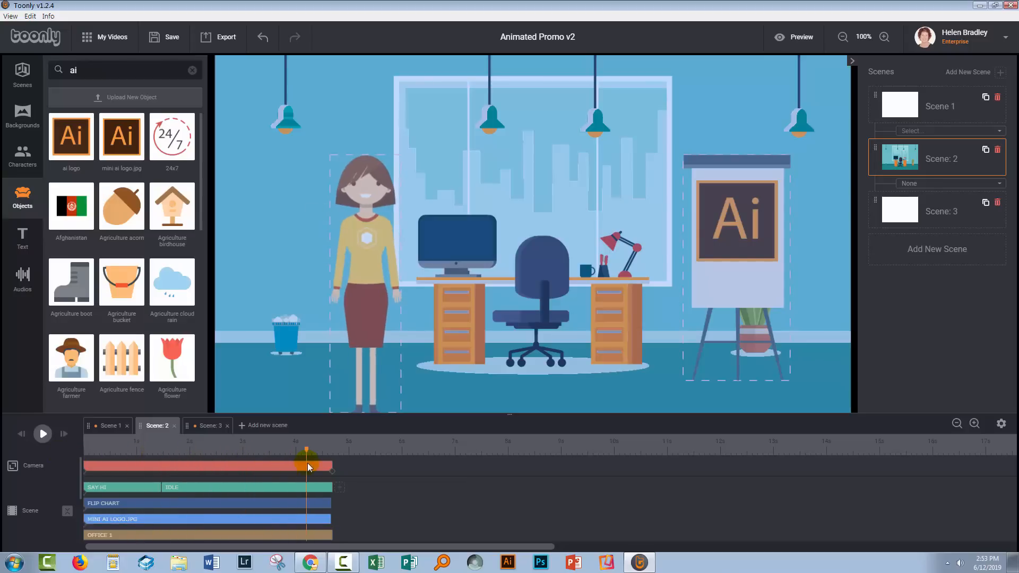
drag(324, 462, 335, 465)
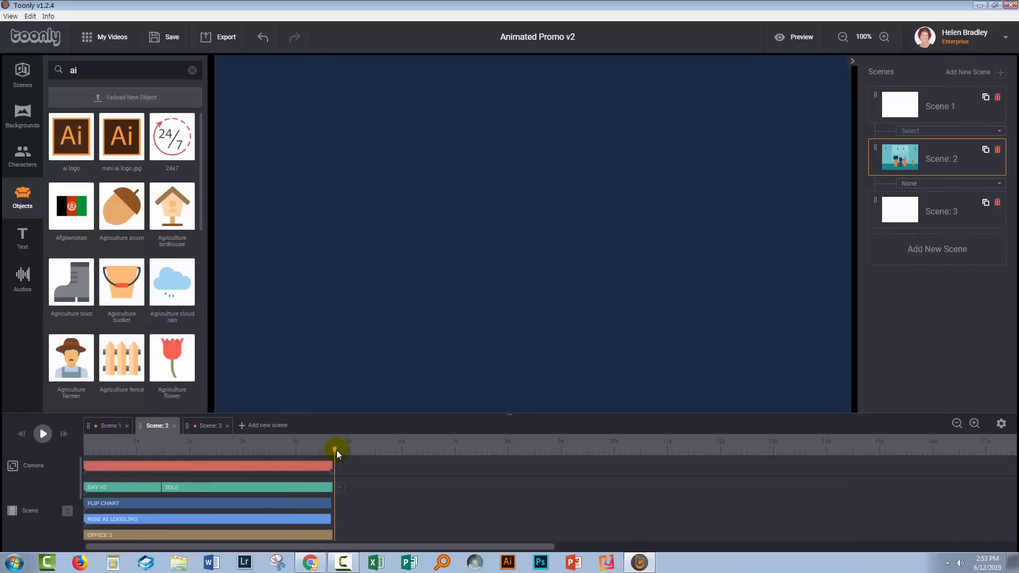
drag(336, 450, 334, 451)
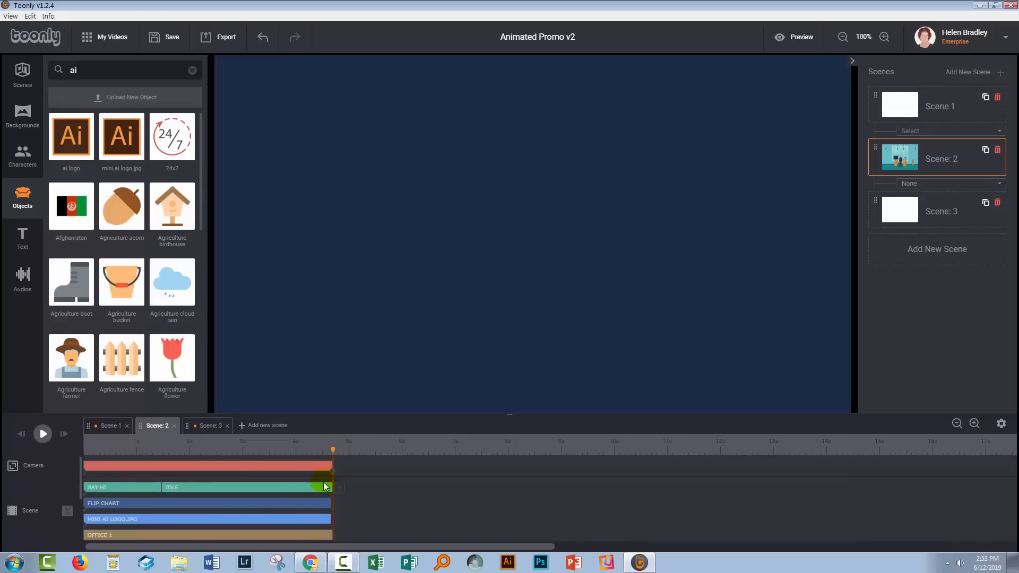
click(330, 506)
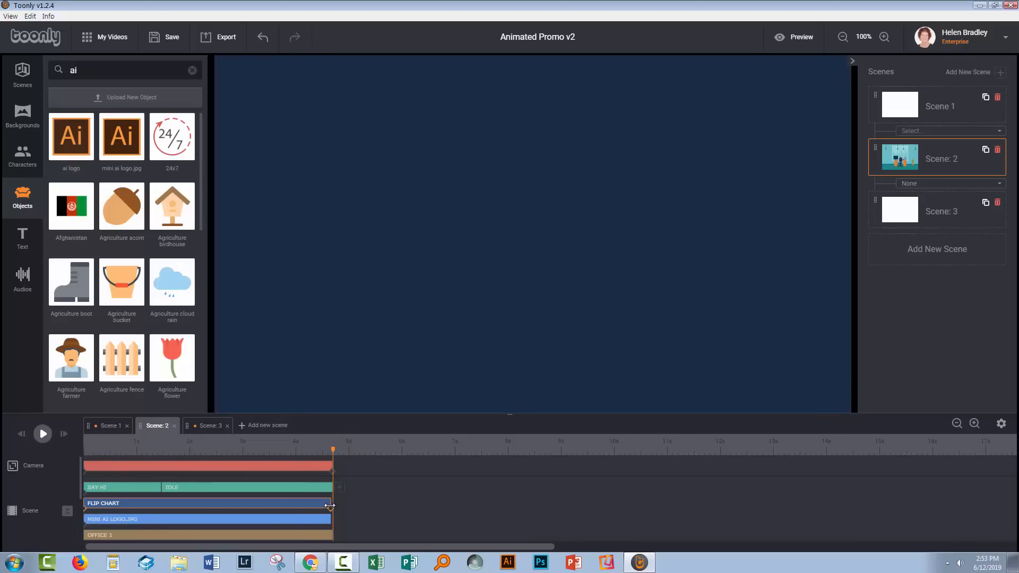
click(327, 520)
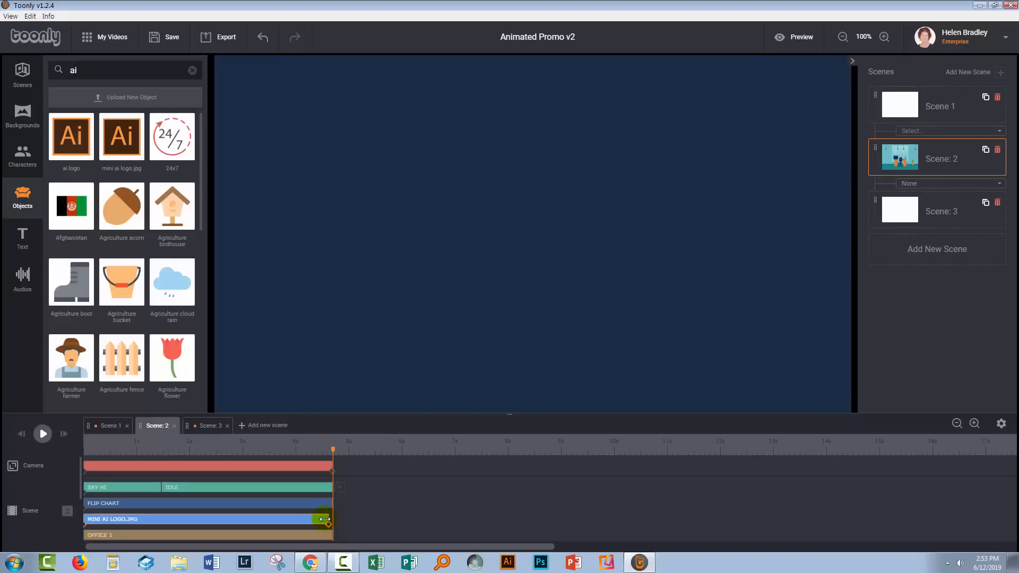
drag(325, 519, 329, 519)
click(344, 521)
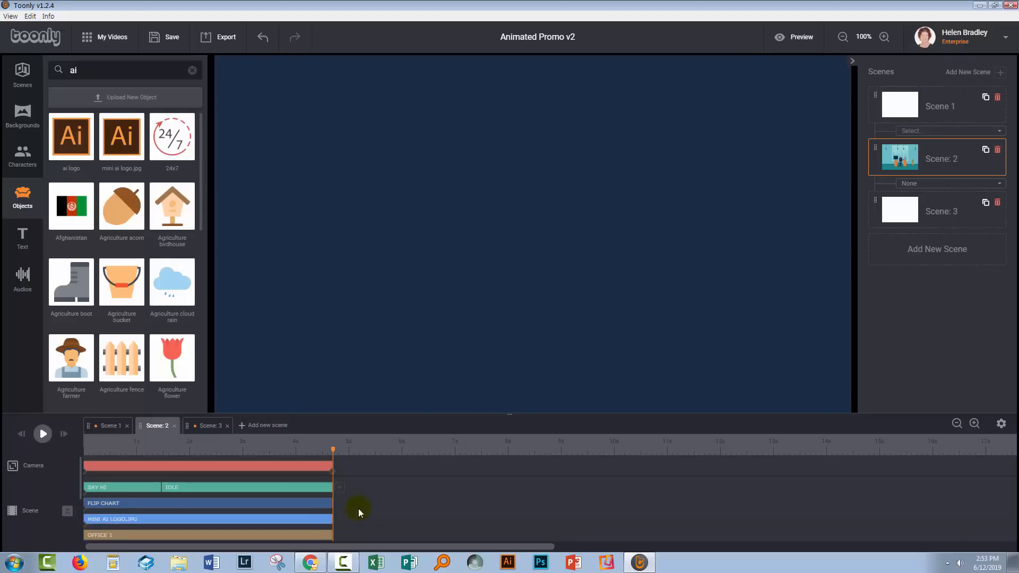
Delete the old ai logo object from Scene 1.
click(105, 426)
scroll(259, 530, down, 2)
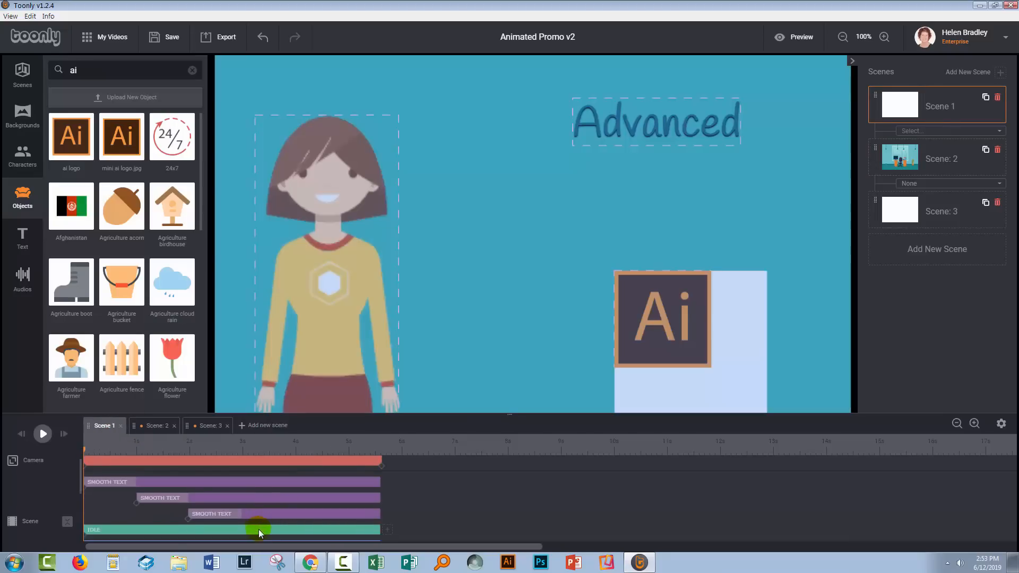
scroll(222, 525, down, 1)
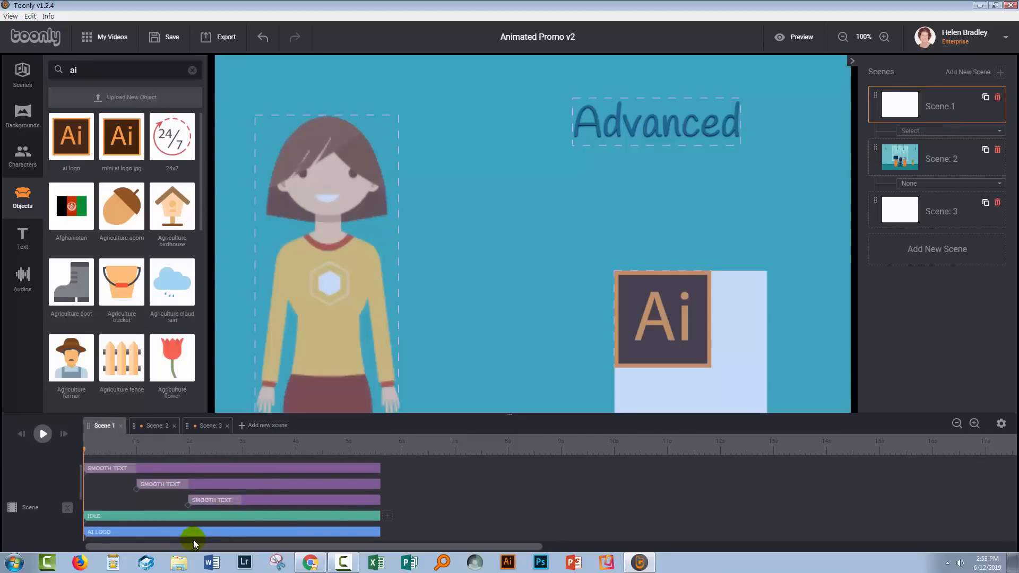
click(193, 536)
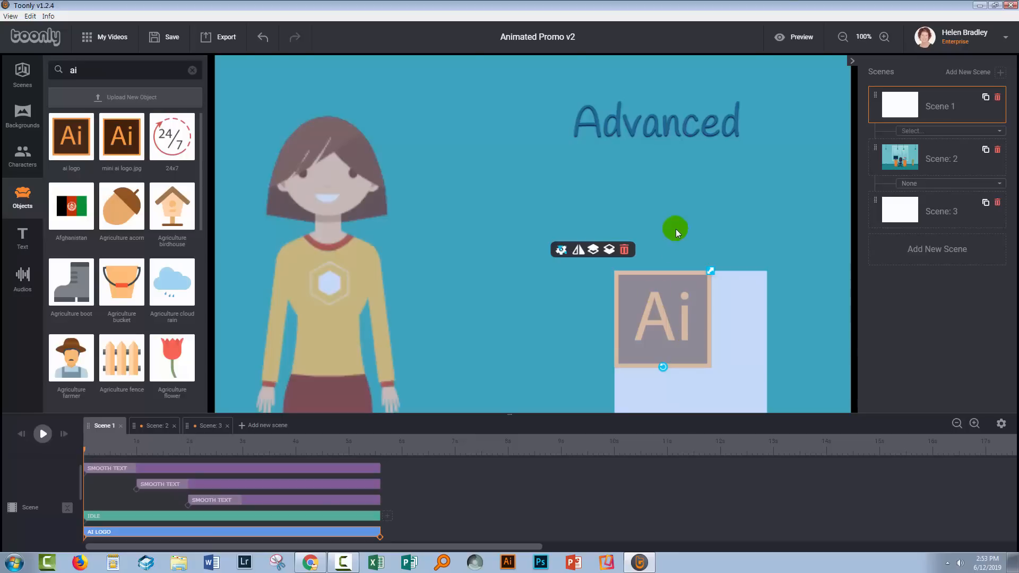
click(624, 250)
Add the mini ai logo.jpg object to Scene 1 beneath the text and scale it down to a small square.
drag(121, 136, 302, 205)
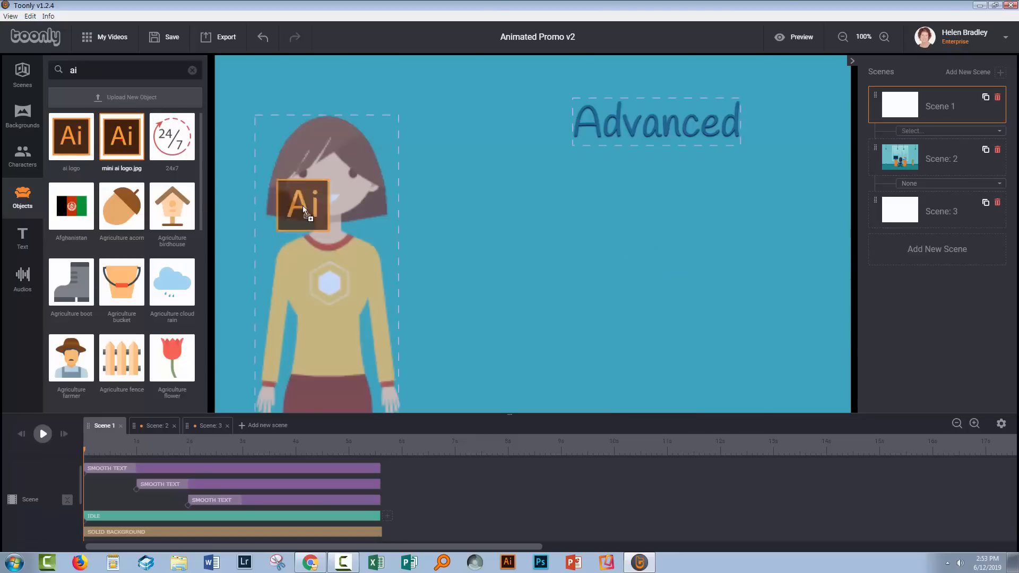
drag(660, 336, 661, 335)
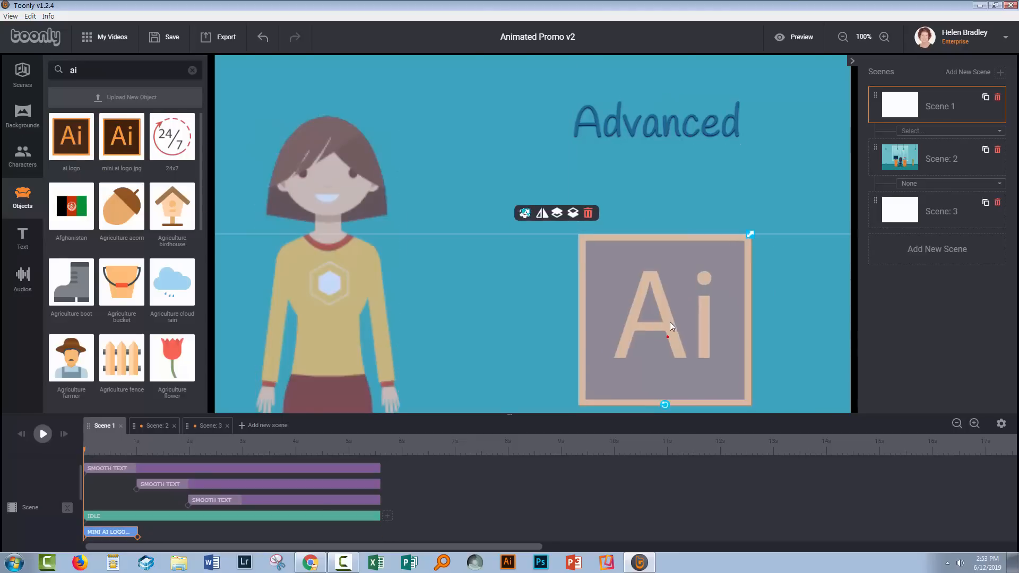
drag(750, 235, 720, 304)
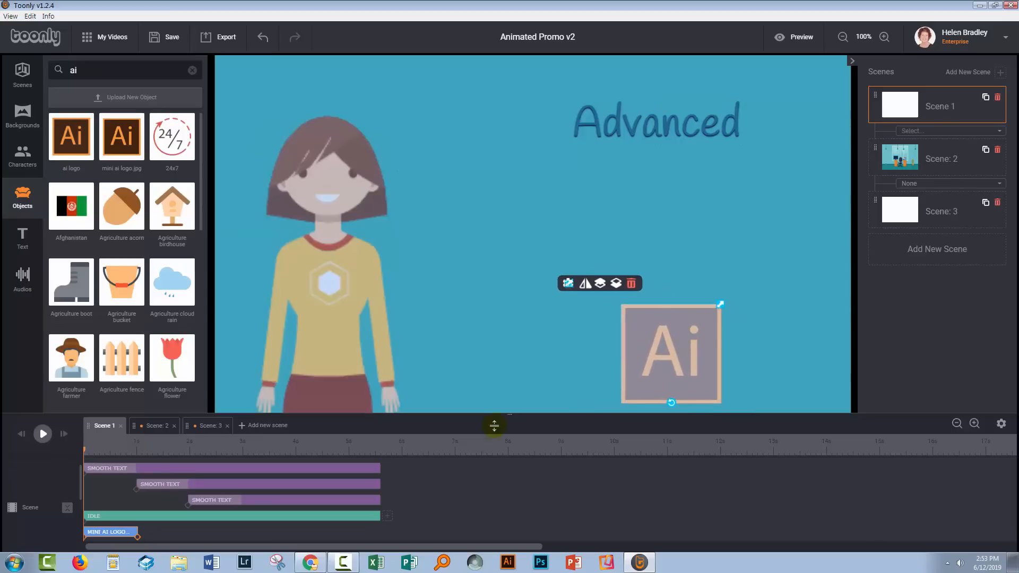
Set the mini ai logo's in and out effects to Instant and time its clip from 3 s to the end of Scene 1.
click(96, 535)
click(192, 463)
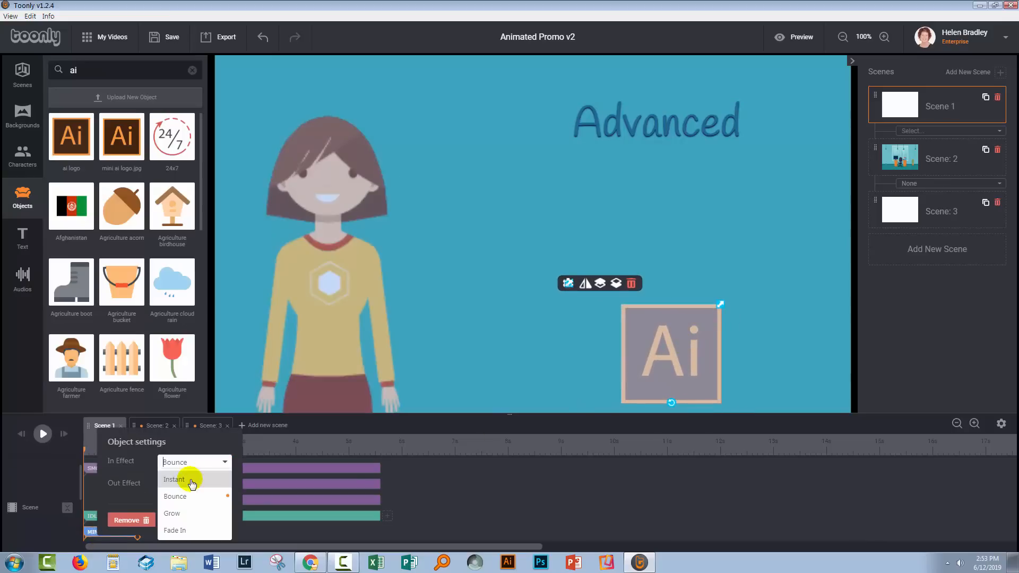
click(192, 481)
click(192, 485)
click(190, 501)
click(221, 521)
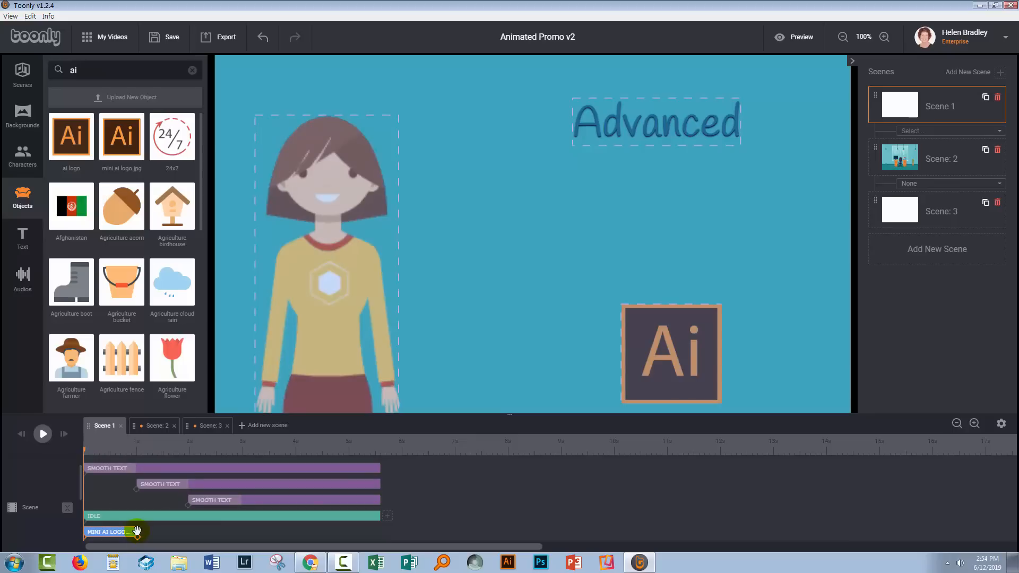
drag(137, 532, 223, 533)
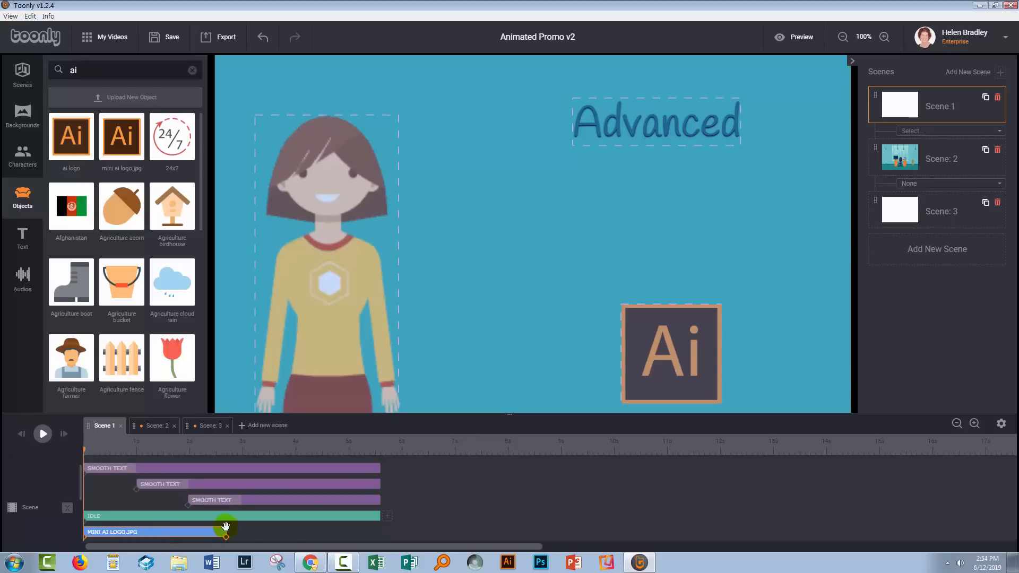
drag(147, 532, 300, 518)
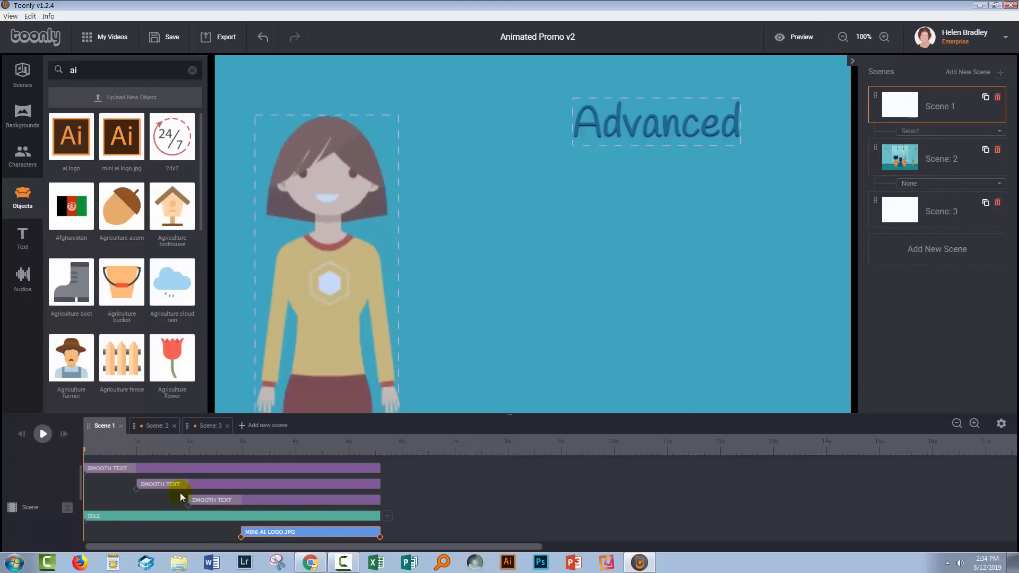
Play Scene 1 with the computer's sound muted and move the mini ai logo up to just below the MasterClass text.
click(960, 564)
click(978, 511)
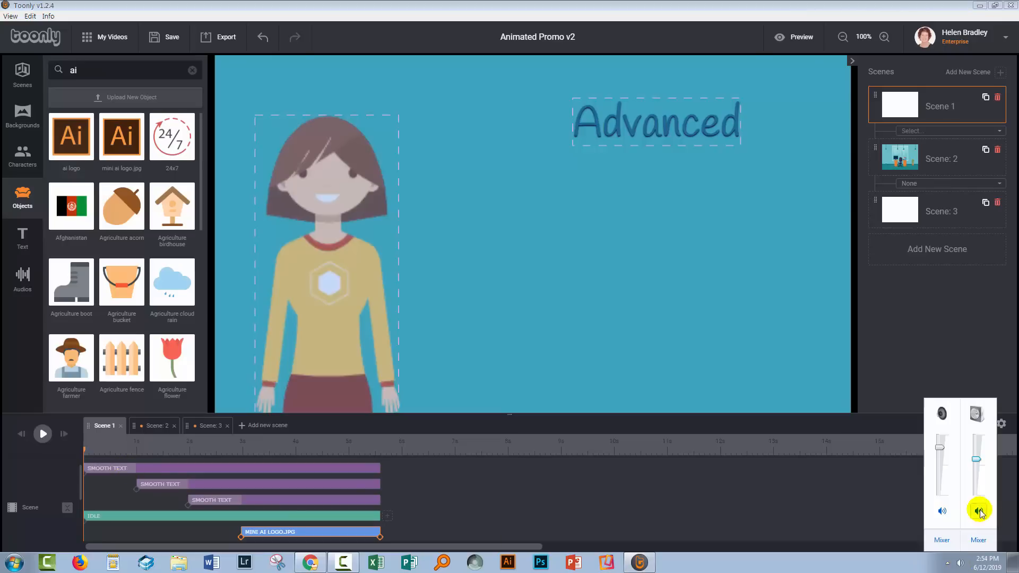
click(42, 434)
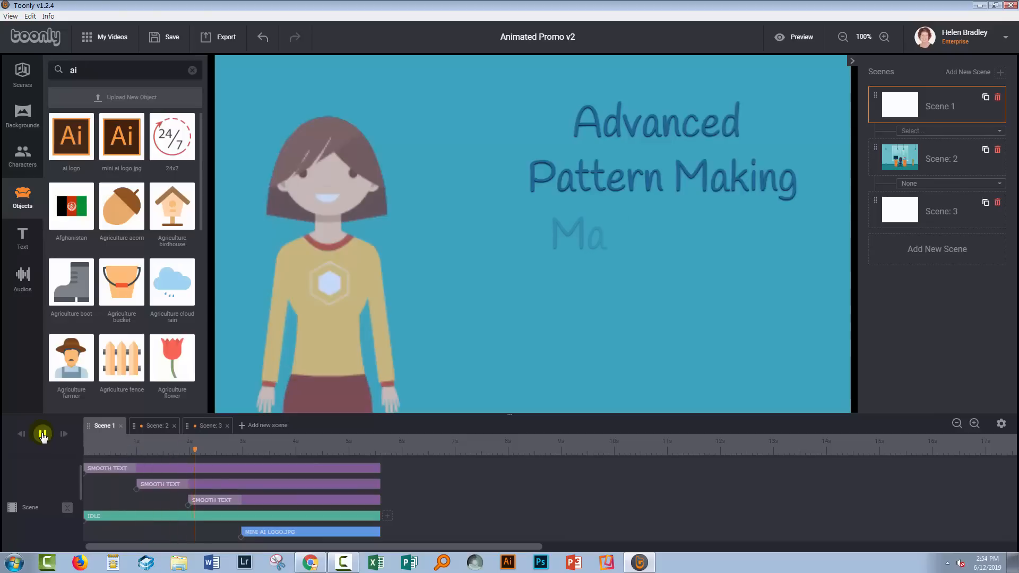
click(42, 434)
drag(667, 345, 671, 313)
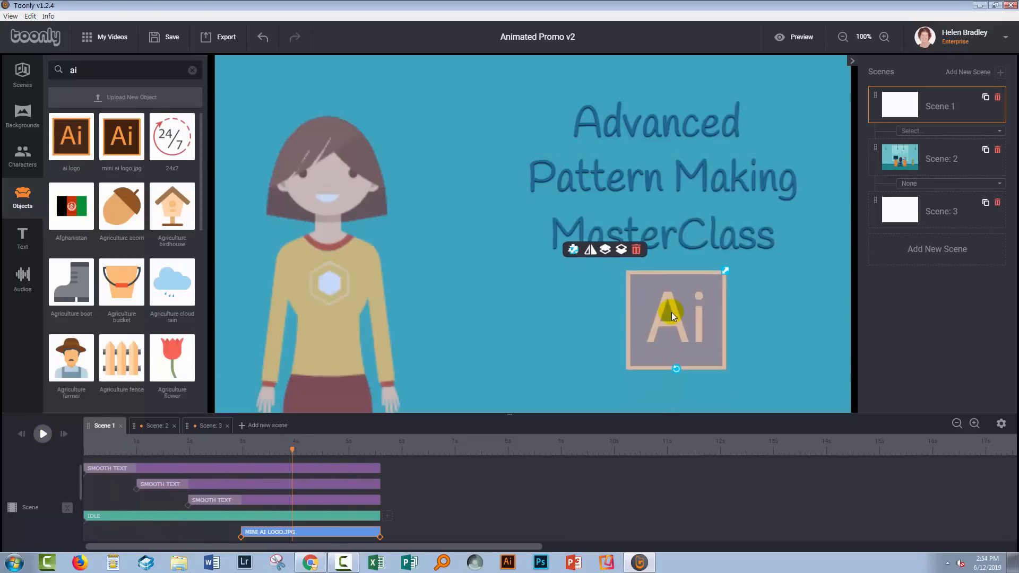
Play back Scene 2, and save the movie with Scene 3 open.
click(151, 426)
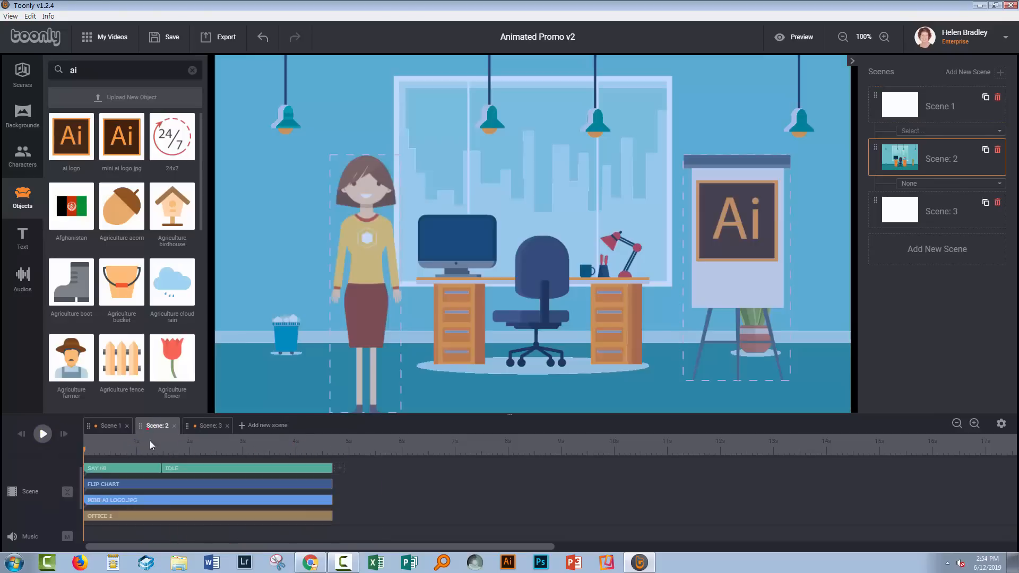
click(42, 434)
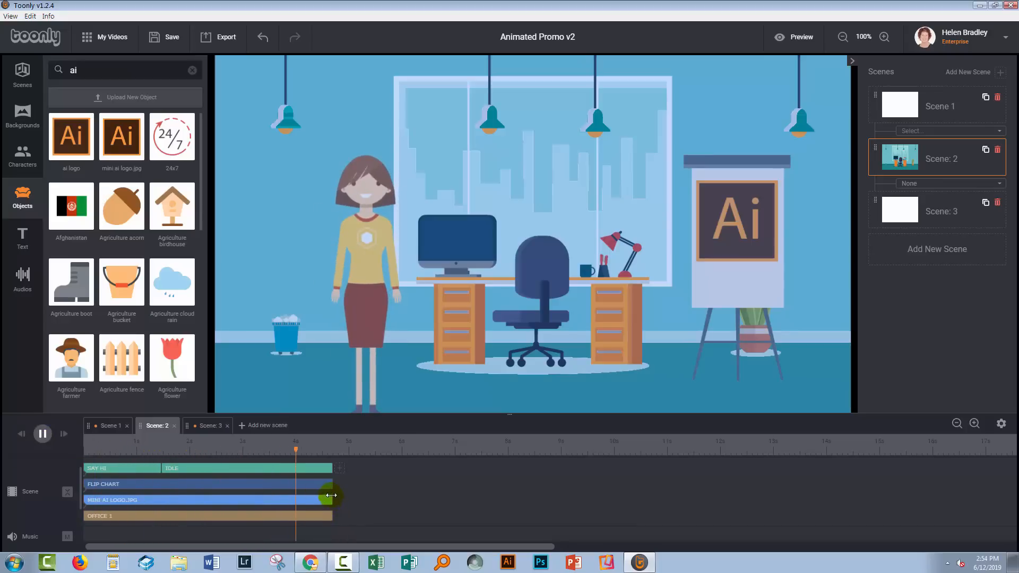
click(212, 427)
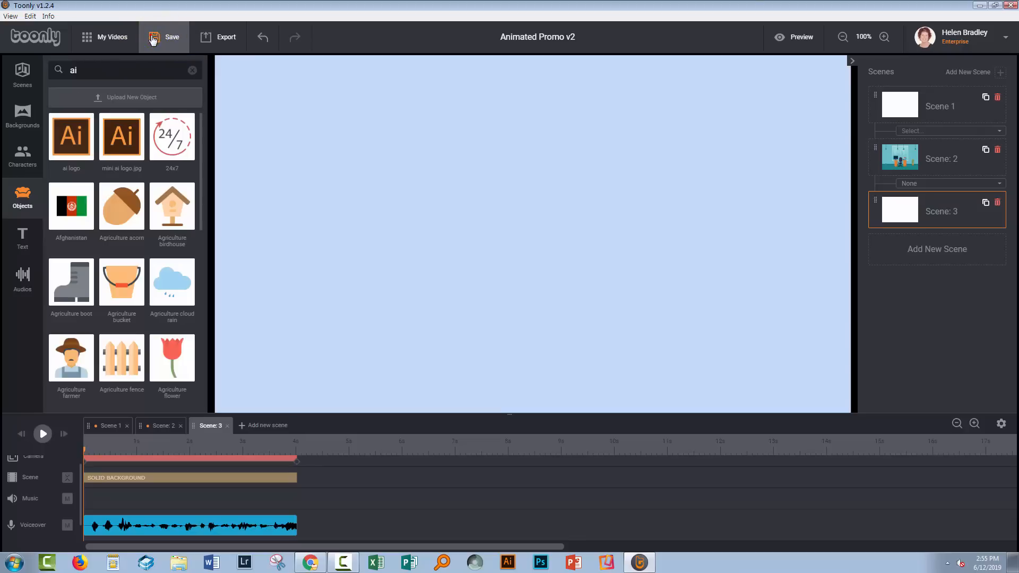
click(153, 38)
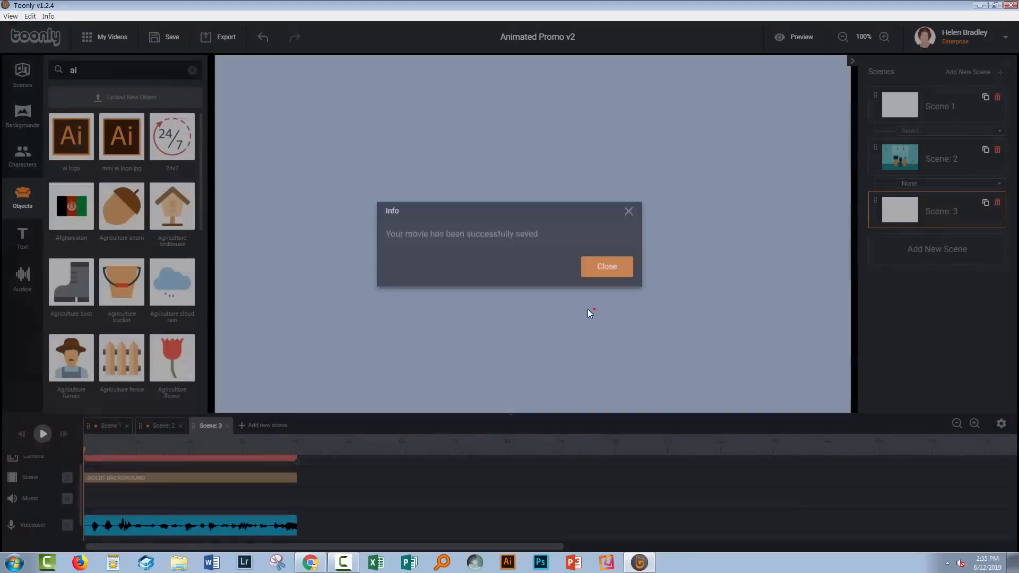
click(589, 310)
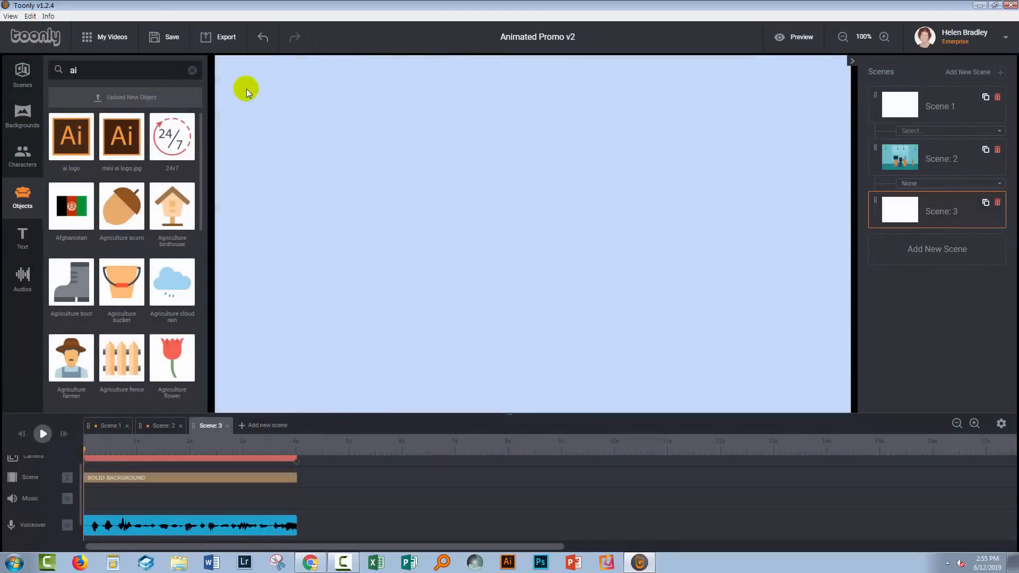
Review the video export's quality and format options, choosing 1080p (1920x1080) resolution, and close the settings without exporting.
click(208, 38)
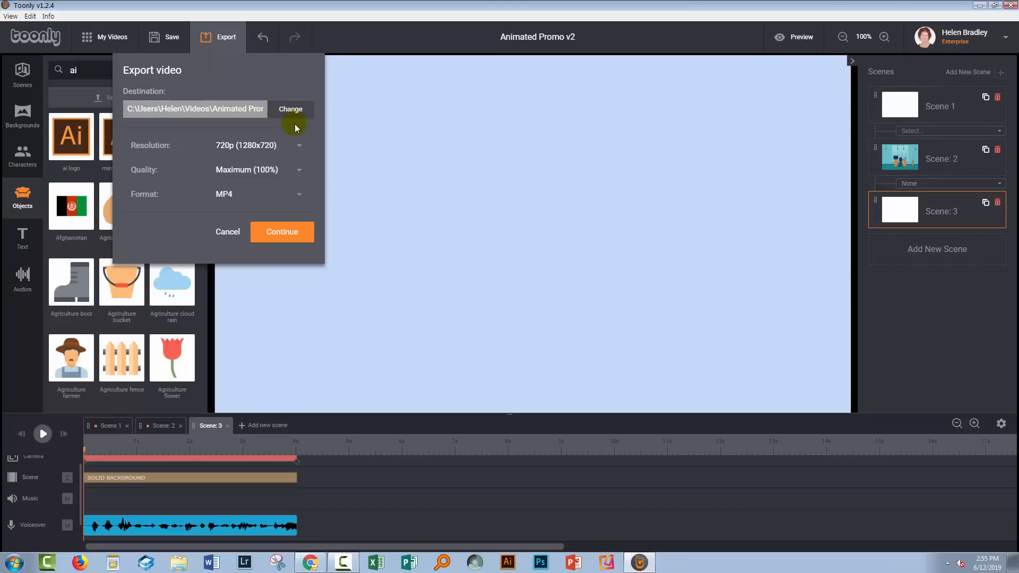
click(301, 146)
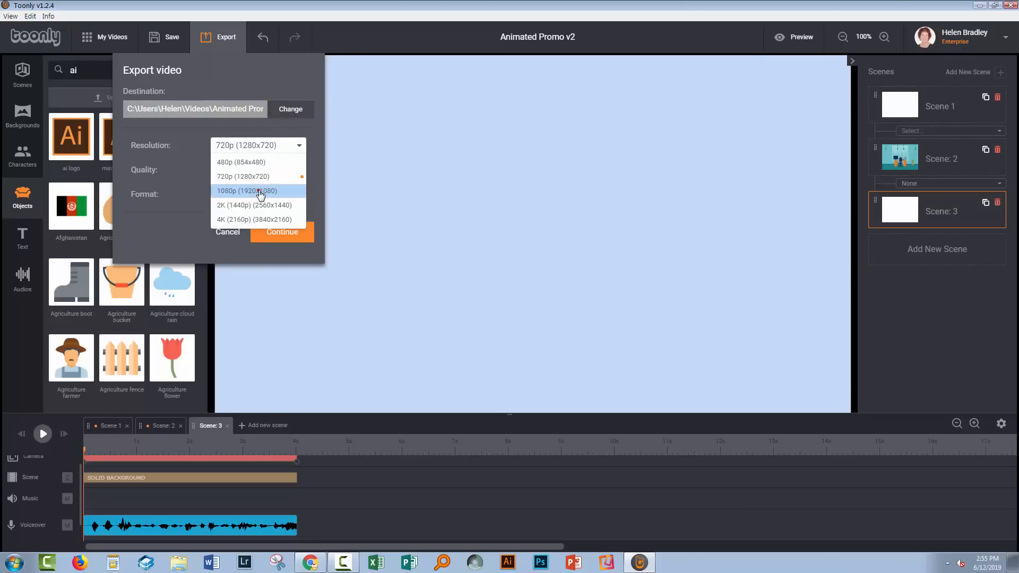
click(263, 192)
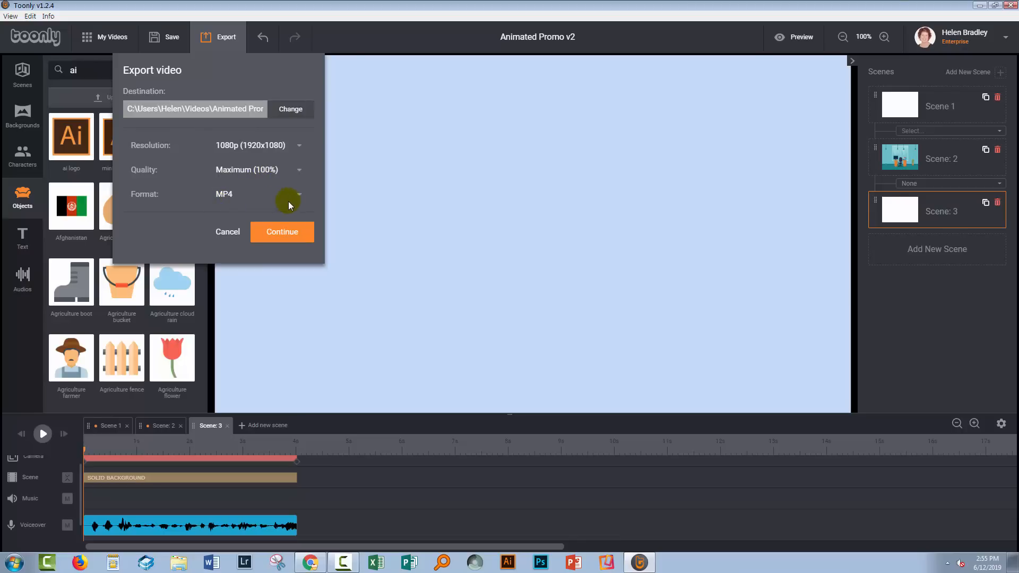
click(300, 196)
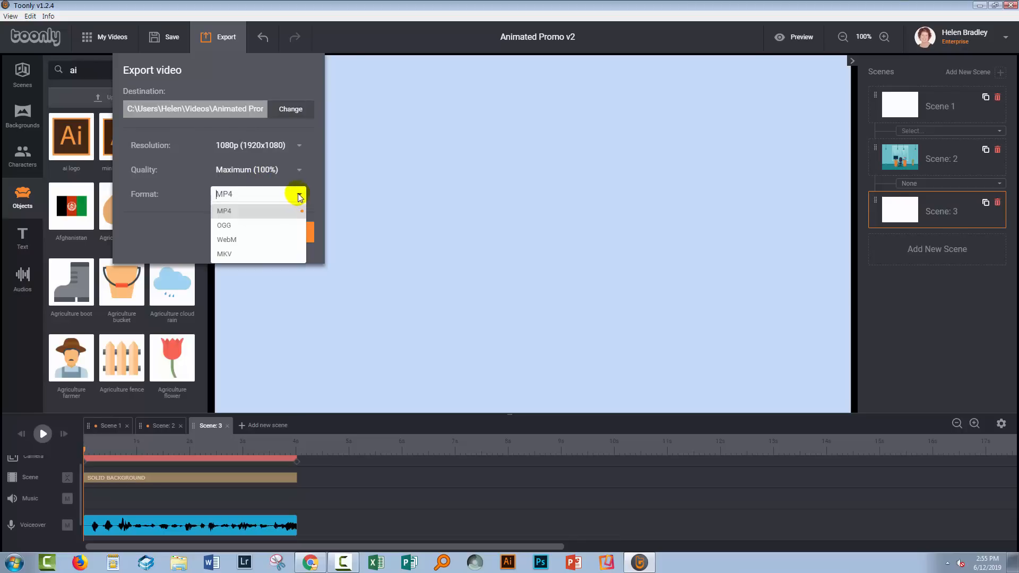
click(300, 196)
click(300, 170)
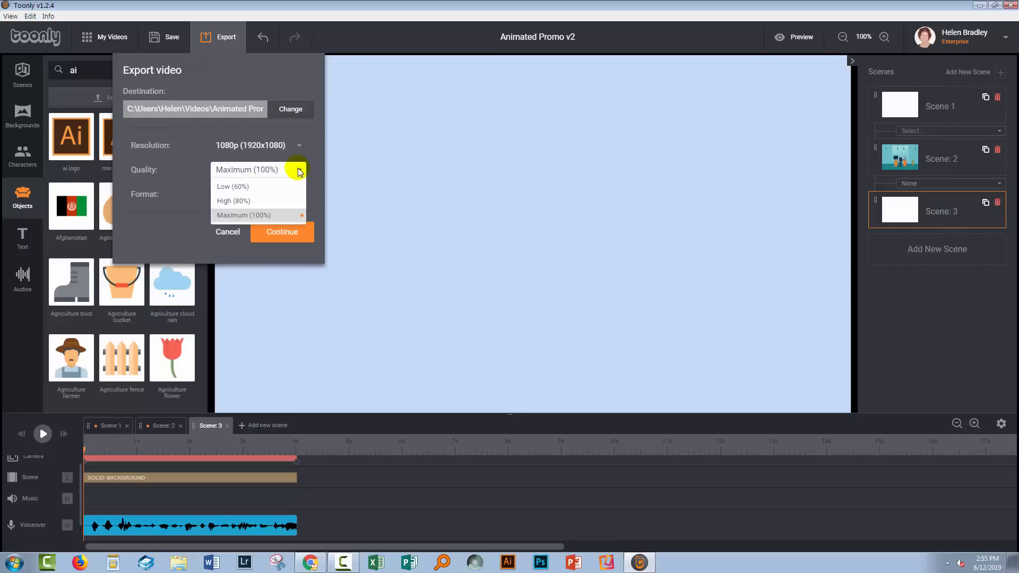
click(300, 170)
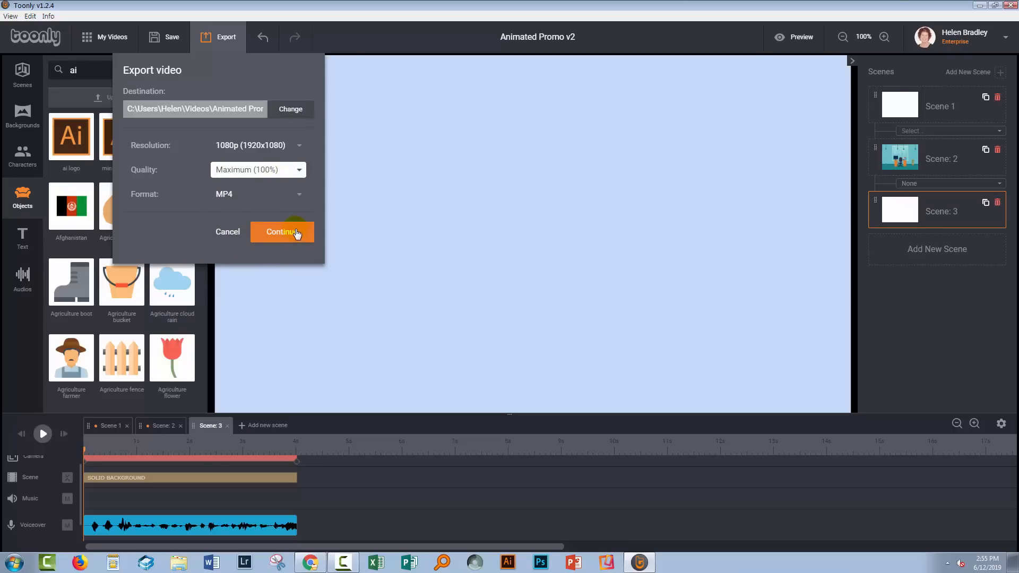
click(315, 157)
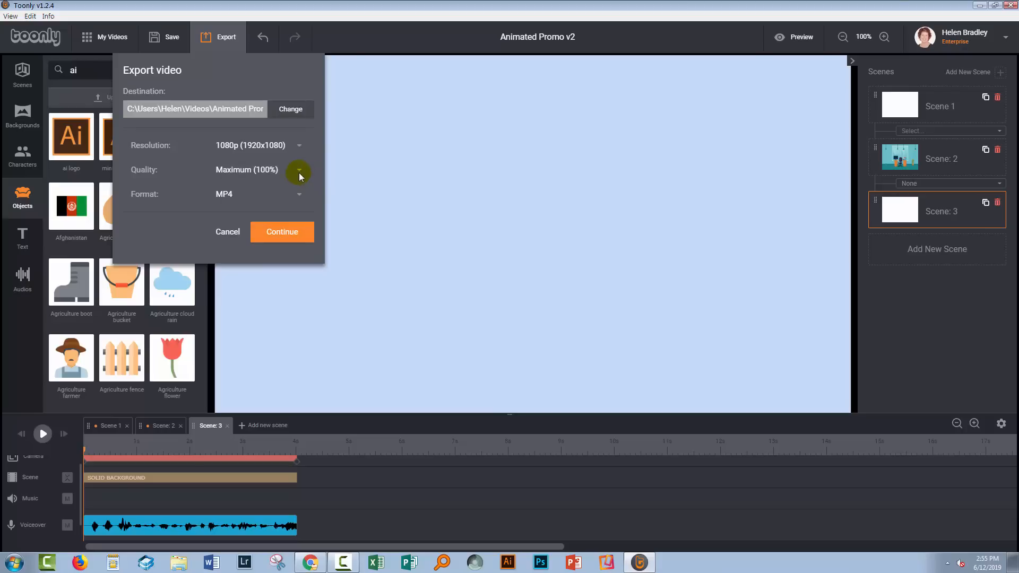
click(298, 170)
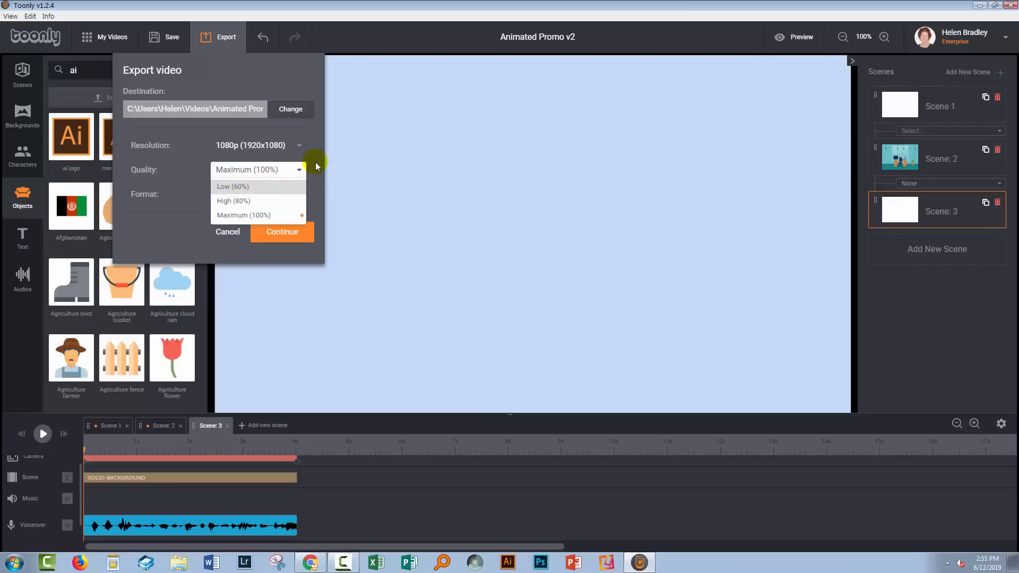
click(316, 163)
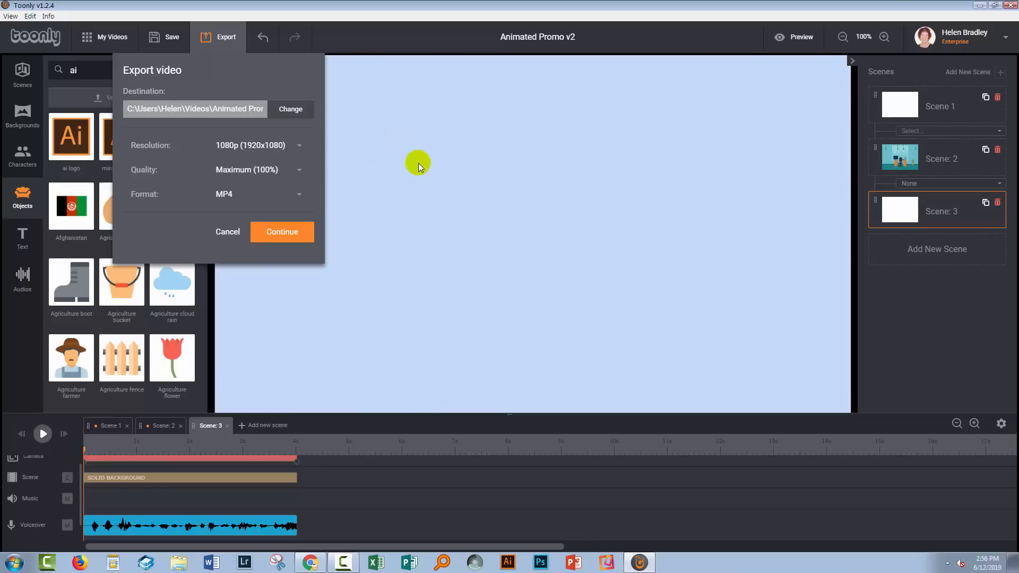
click(419, 235)
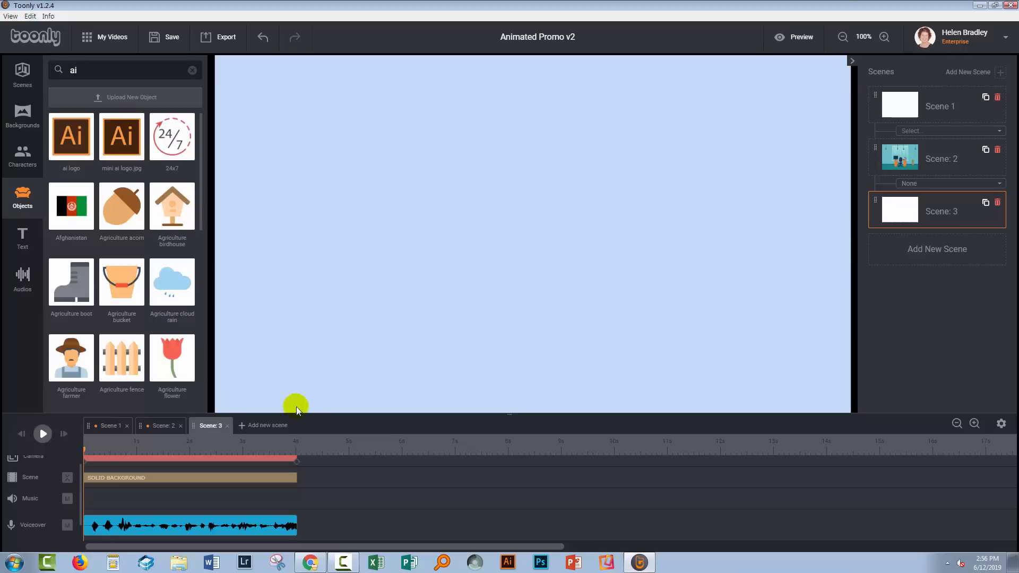
Open Scene 2 and scrub its timeline up to about 2 s to examine the woman's Say Hi gesture.
click(161, 425)
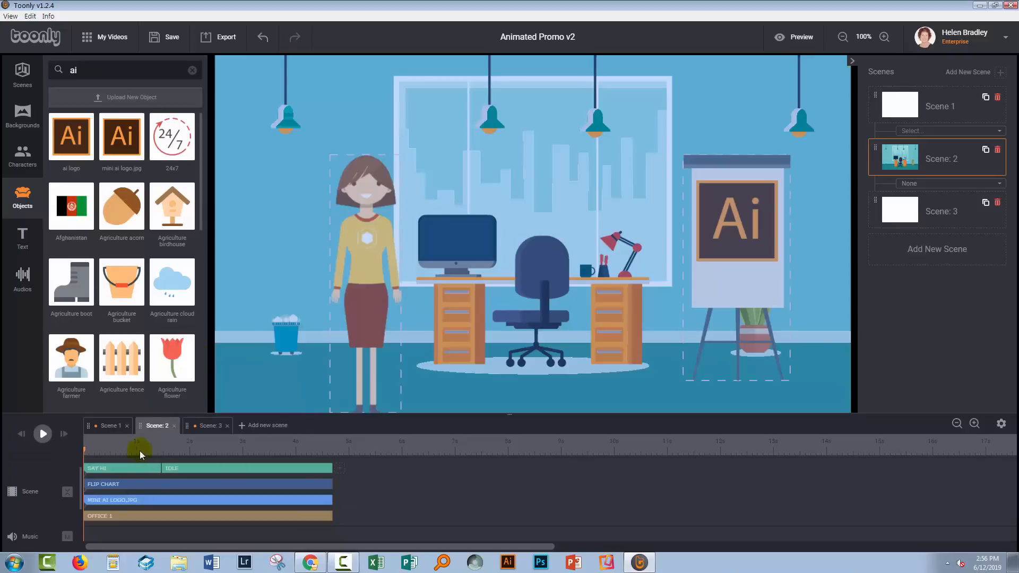
drag(83, 448, 118, 444)
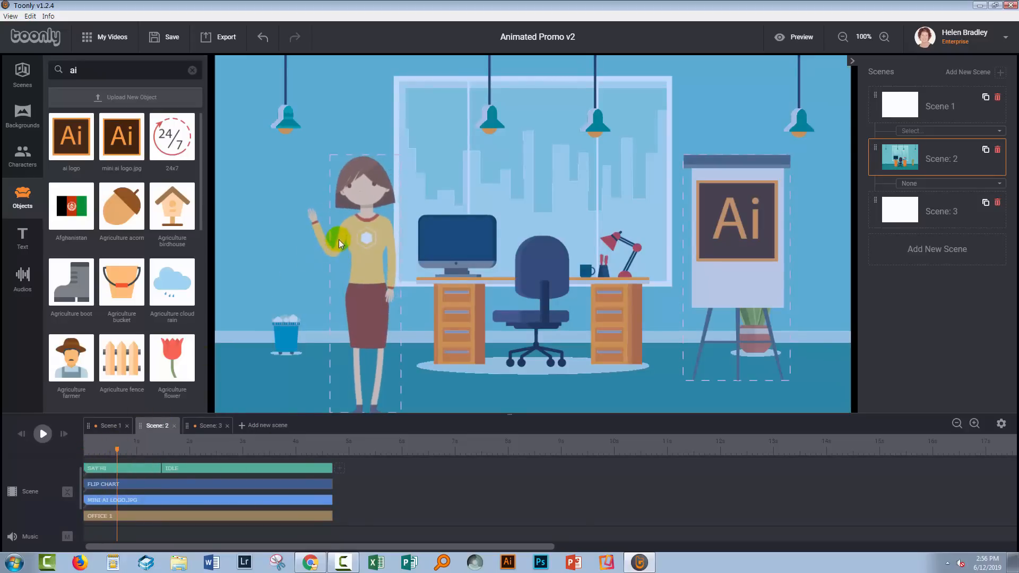
mouse_move(116, 448)
mouse_down()
mouse_move(147, 448)
mouse_move(83, 456)
mouse_move(106, 450)
mouse_up()
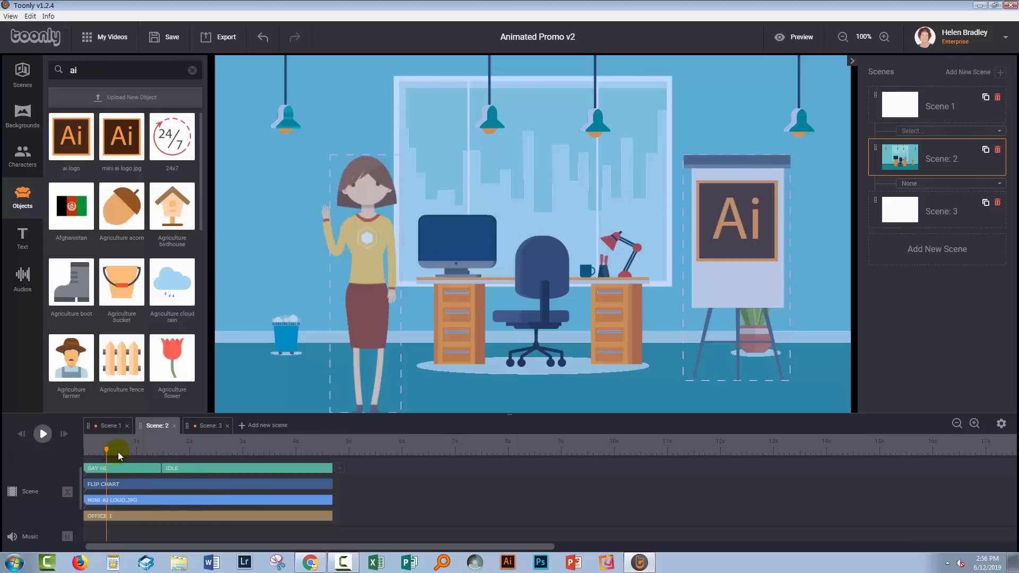
drag(105, 452, 204, 451)
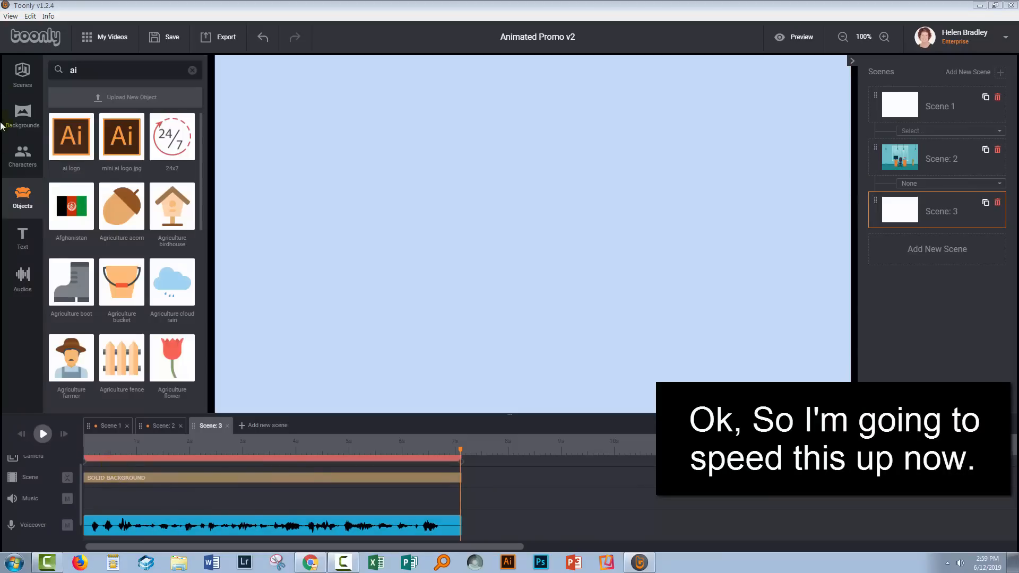
Search the object library for a rectangle and for a square.
click(22, 195)
click(88, 66)
key(BackSpace)
key(BackSpace)
text(rectangle)
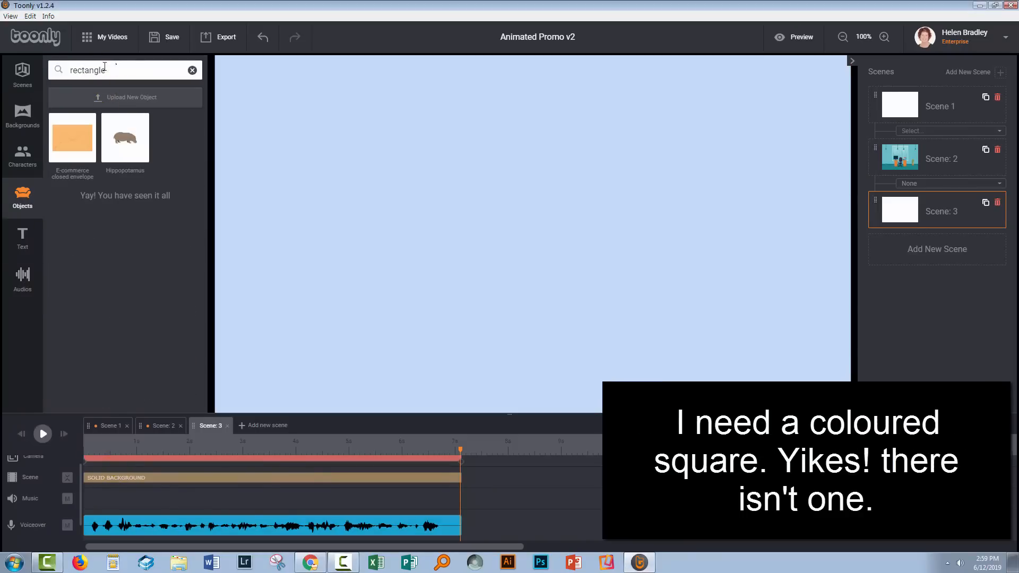
key(ctrl+a)
text(su)
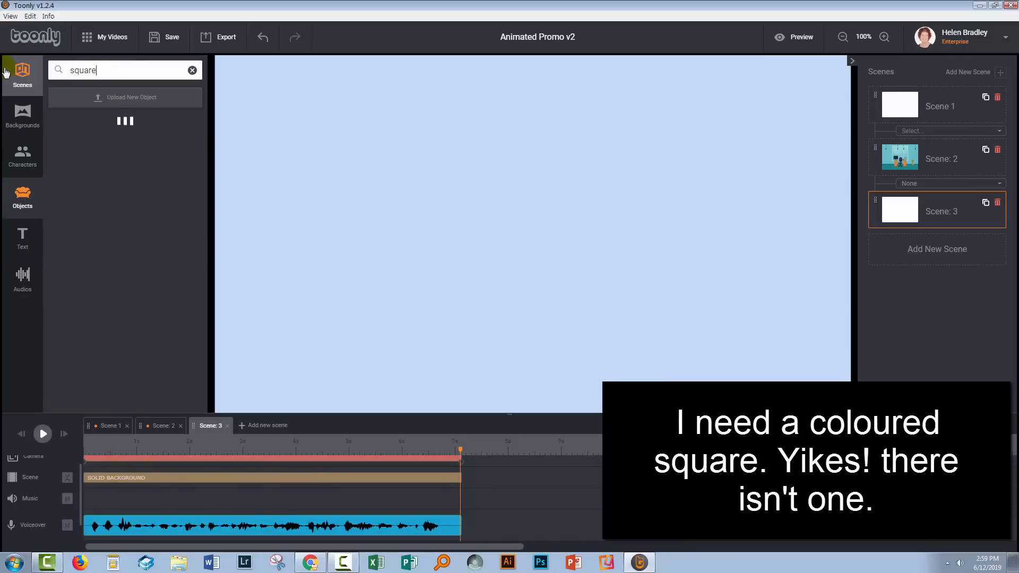
Add the bearded African American Man, the African American Woman and the woman in the red dress to Scene 3 in a row.
click(22, 156)
drag(171, 114, 283, 131)
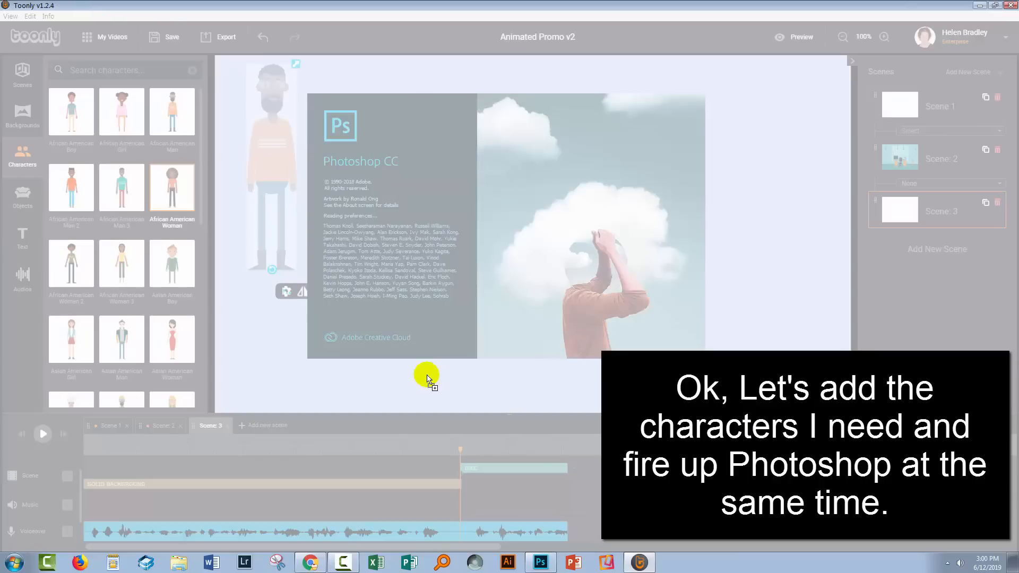
drag(427, 375, 334, 135)
drag(200, 202, 200, 269)
drag(172, 178, 412, 191)
Add the Latino-Hispanic Woman, the man in the mustard shirt and the White American Woman with glasses to the same row.
scroll(125, 297, down, 5)
drag(126, 246, 520, 82)
scroll(112, 380, down, 5)
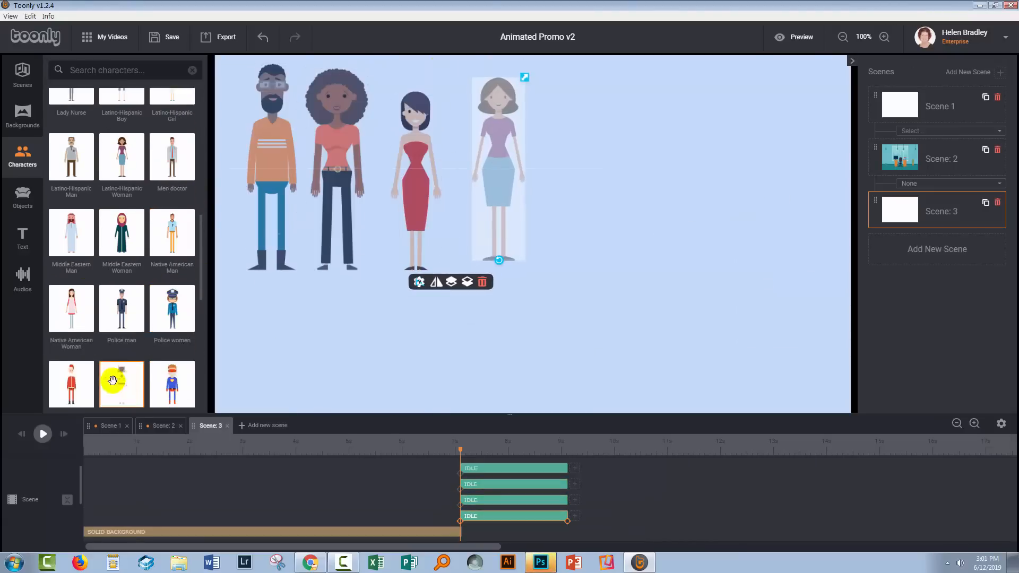
scroll(113, 380, down, 5)
drag(121, 270, 605, 72)
drag(68, 341, 684, 82)
Place the African American Woman at the lower centre, the red-dress woman at the lower left and the bearded man directly above her.
click(253, 114)
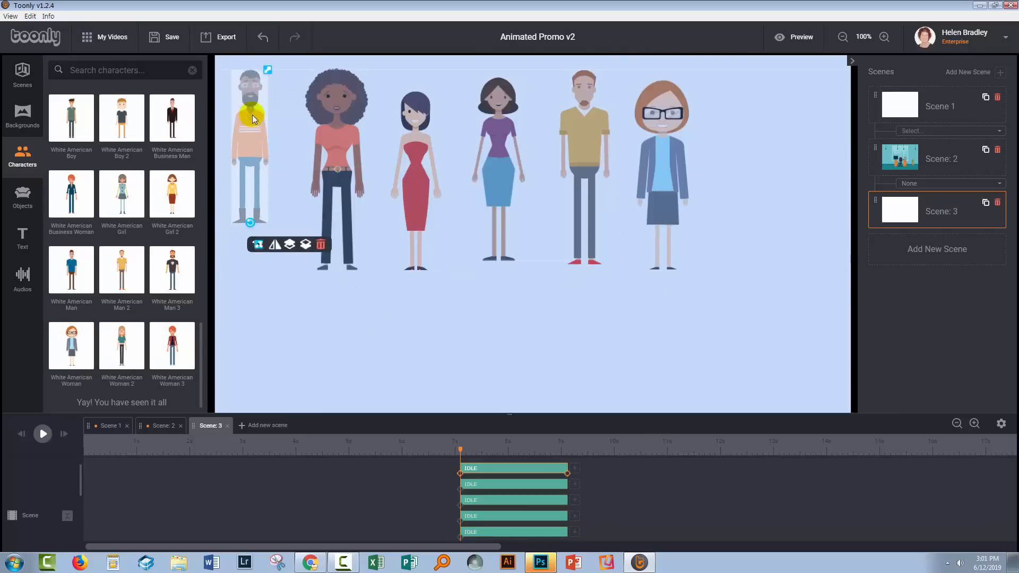
drag(341, 127, 523, 313)
drag(417, 162, 320, 324)
drag(266, 160, 331, 159)
Place the woman with glasses at the lower right, the mustard-shirt man above her and the purple-top woman at the upper centre.
click(499, 156)
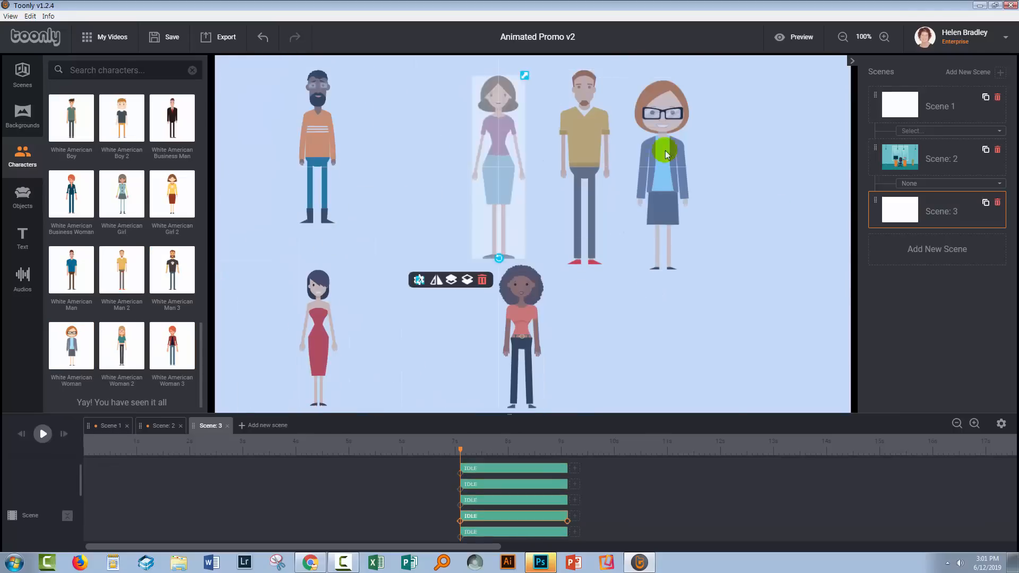
drag(665, 151, 736, 311)
drag(760, 241, 754, 261)
drag(592, 87, 755, 66)
drag(498, 144, 532, 119)
drag(557, 58, 554, 65)
drag(318, 139, 318, 135)
Add a Smooth Text object between the two rows of characters and enlarge the timeline area to show all clips.
click(22, 239)
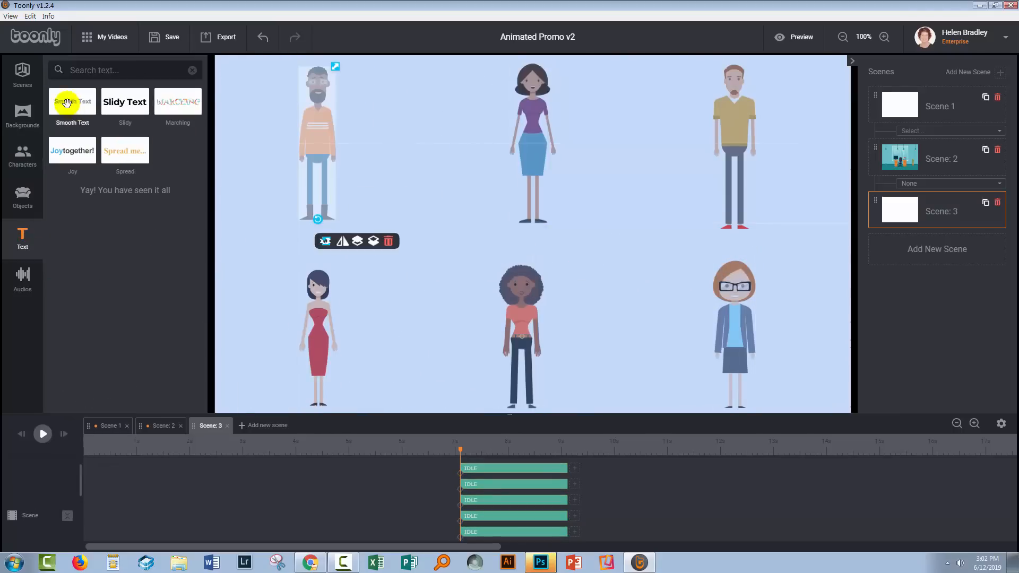
drag(67, 103, 403, 241)
drag(428, 415, 446, 314)
click(482, 372)
click(524, 255)
click(532, 119)
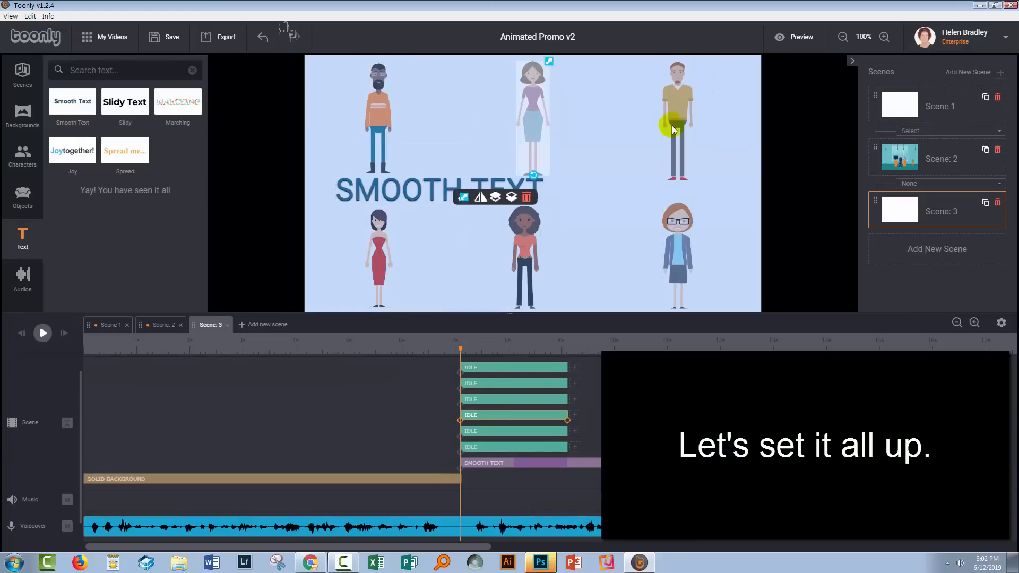
Move the six character clips and the Smooth Text clip so that they start at 0 s.
drag(498, 368, 122, 367)
drag(499, 383, 121, 399)
drag(488, 415, 111, 415)
drag(483, 431, 106, 431)
drag(475, 447, 106, 462)
Extend the first two character clips to the background's end at about 7 s and set their In Effect to Instant.
drag(191, 366, 460, 366)
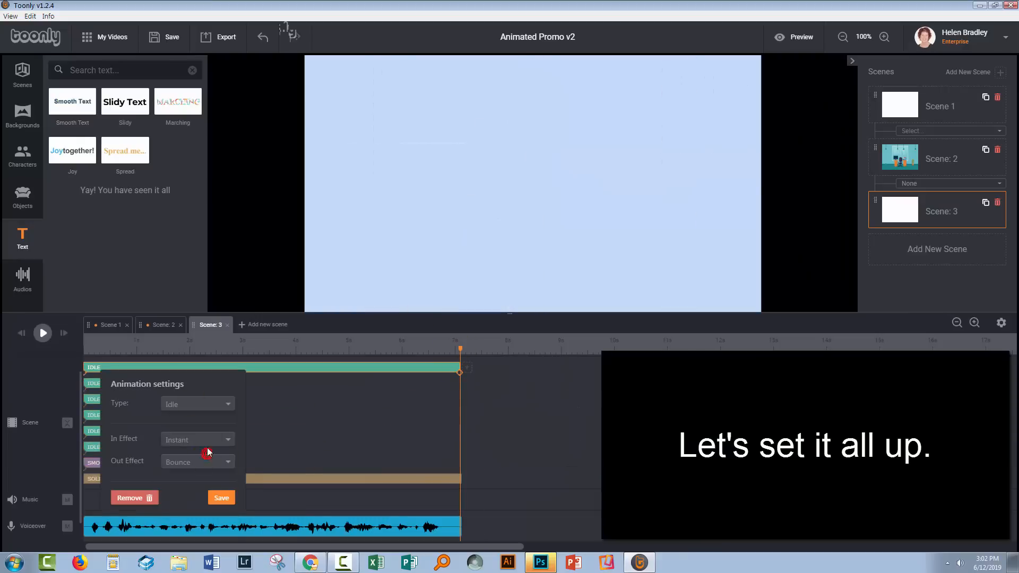
click(221, 498)
drag(189, 383, 460, 383)
click(449, 384)
click(546, 455)
click(528, 468)
click(570, 512)
Extend the third and fourth character clips to the background's end and set their In Effect to Instant.
drag(191, 399, 460, 399)
click(452, 401)
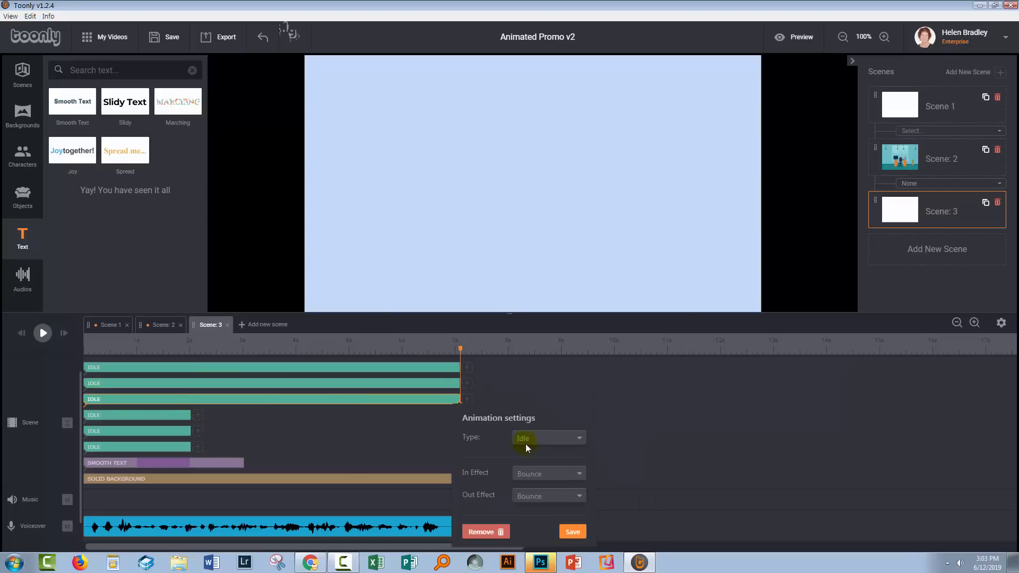
click(571, 531)
drag(190, 415, 460, 415)
click(452, 415)
click(546, 339)
click(531, 354)
click(570, 398)
Extend the fifth and sixth character clips to the background's end and set their In Effect to Instant.
drag(190, 431, 459, 430)
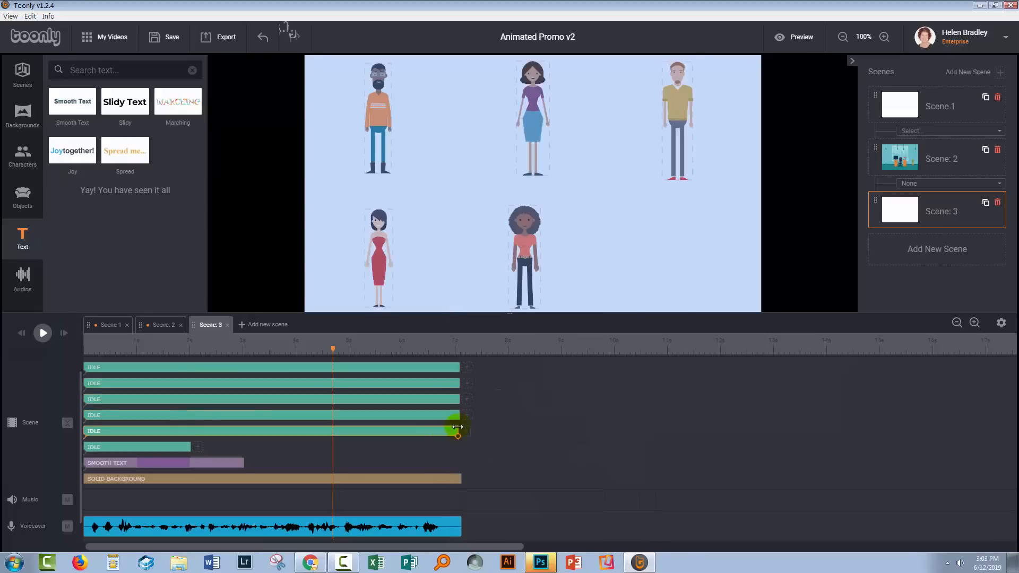
click(442, 432)
click(562, 417)
drag(190, 446, 460, 447)
click(403, 446)
click(488, 374)
click(478, 389)
click(512, 433)
Extend the Smooth Text clip to the background's end and change its content to "SEMINARS, WEBINARS, ONLINE COURSES, FACE TO FACE".
drag(244, 462, 460, 463)
click(439, 191)
triple_click(932, 95)
text(SEM)
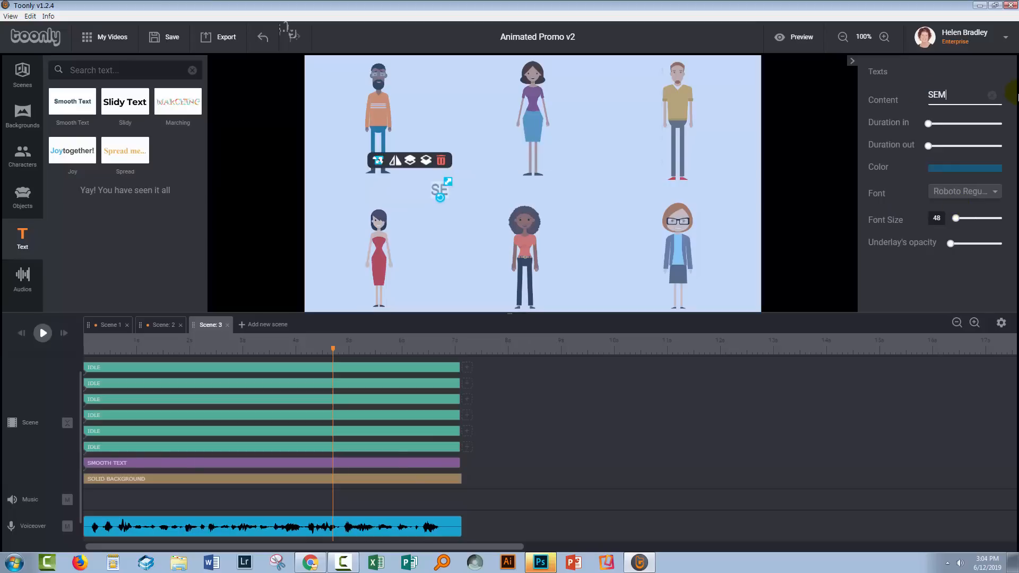
text(INARS, WEBINARS, ONLINE COURSES, FACE TO FACE)
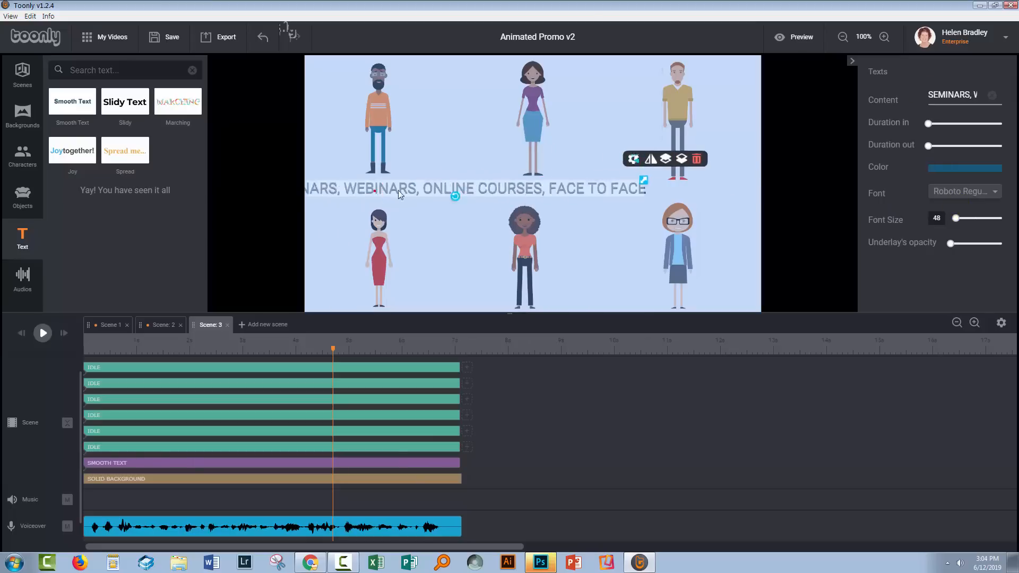
Centre the text line between the two character rows, and save the movie.
click(691, 208)
click(678, 106)
drag(693, 63, 690, 68)
click(605, 190)
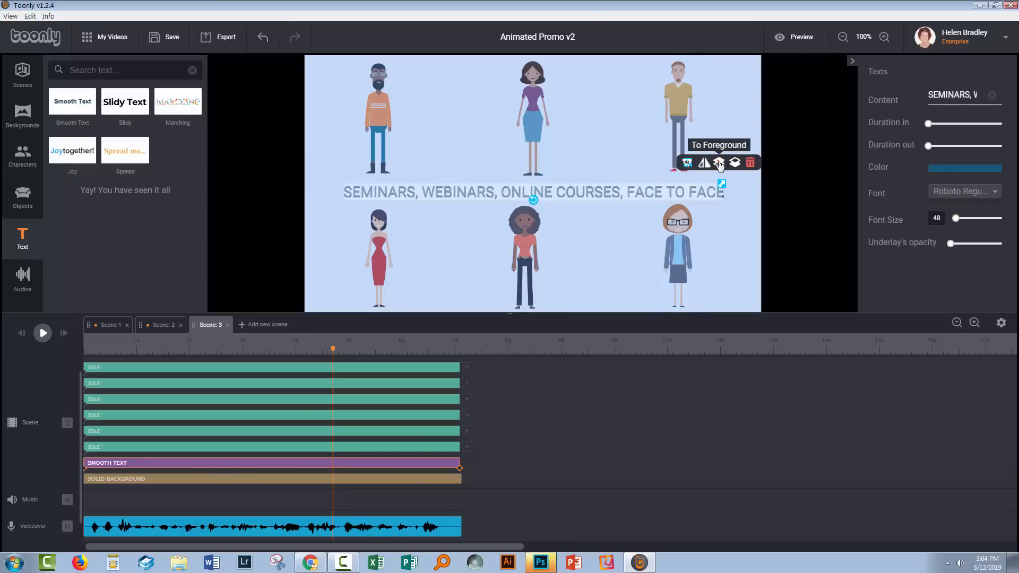
click(167, 37)
click(423, 401)
drag(542, 315, 542, 387)
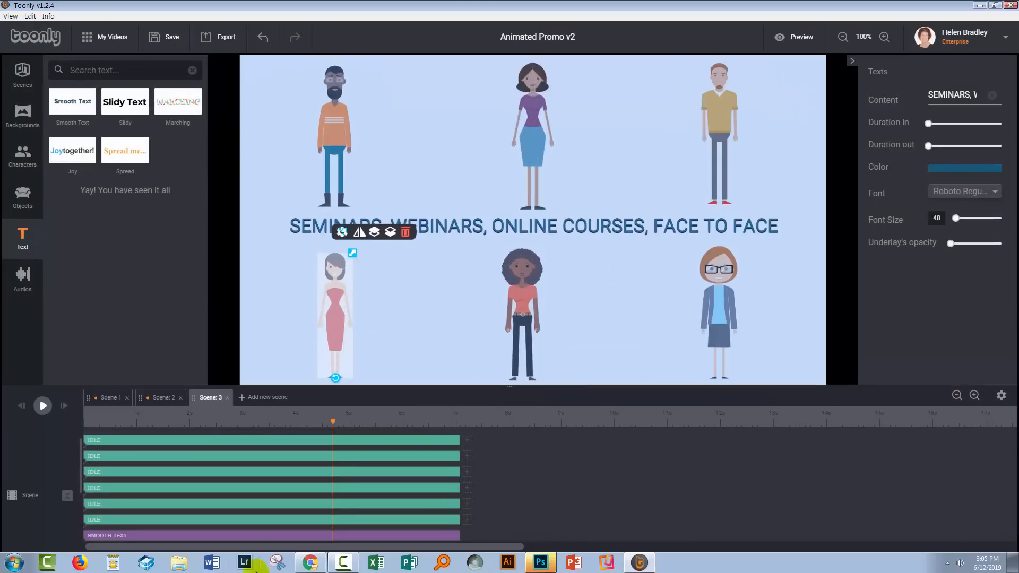
Capture the Scene 3 stage with the snipping tool and paste it into a new 1107 x 624 px Photoshop document.
click(277, 562)
drag(239, 55, 863, 420)
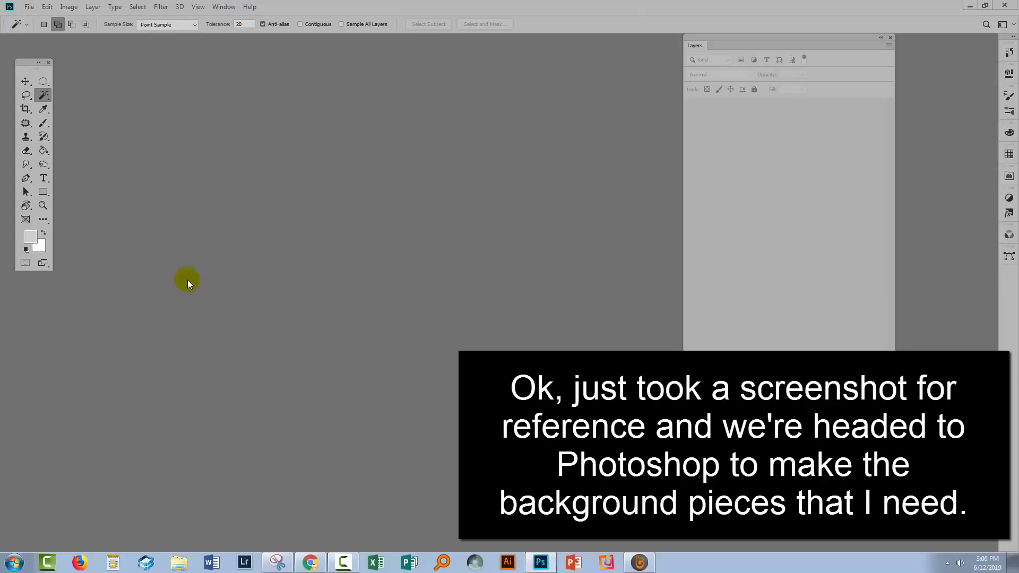
click(29, 7)
click(462, 346)
click(29, 7)
click(40, 19)
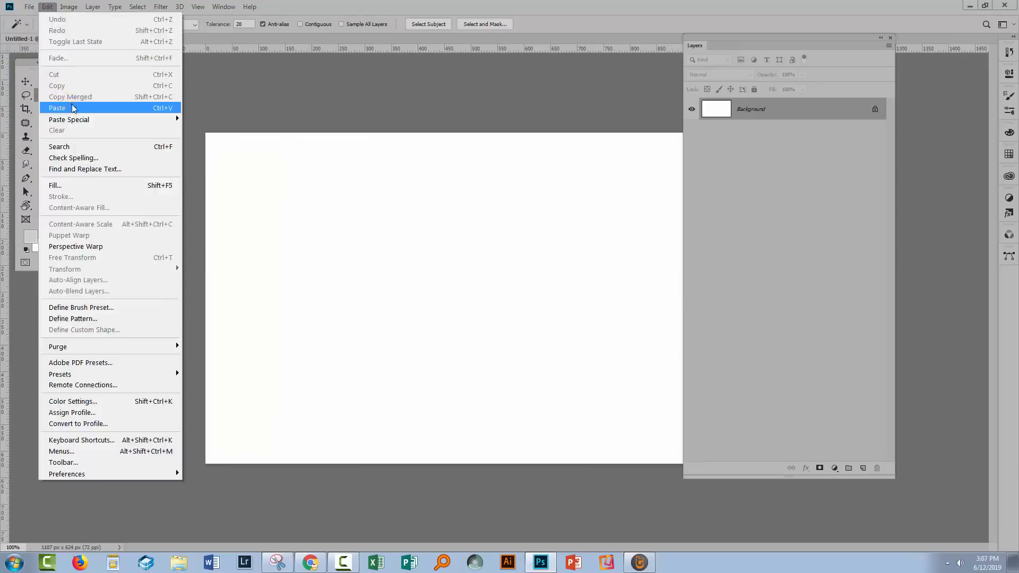
click(75, 105)
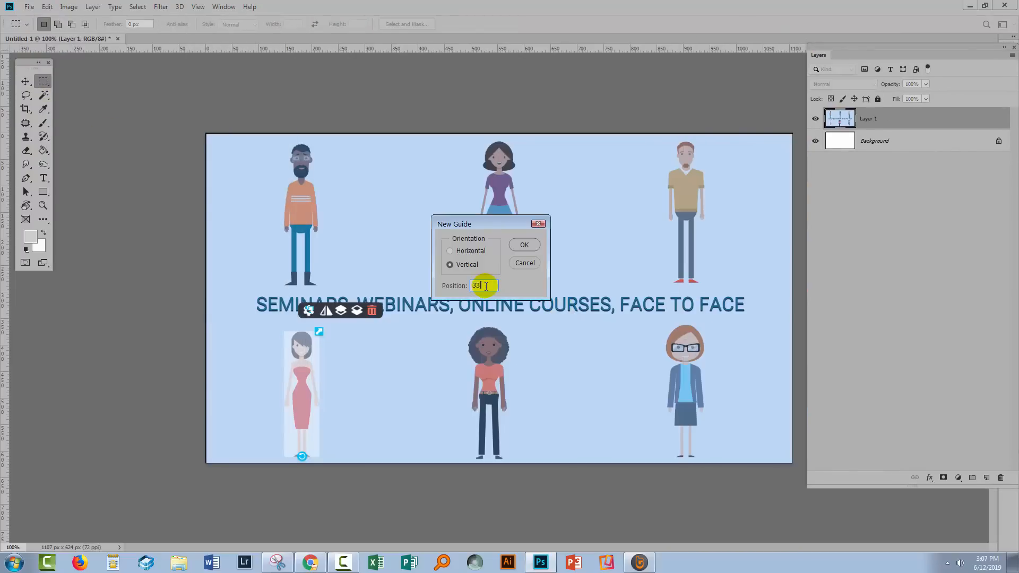
Add vertical guides at 33% and 66% and a horizontal guide at 50%.
text(%)
click(524, 245)
click(197, 7)
click(218, 317)
text(66%)
key(Return)
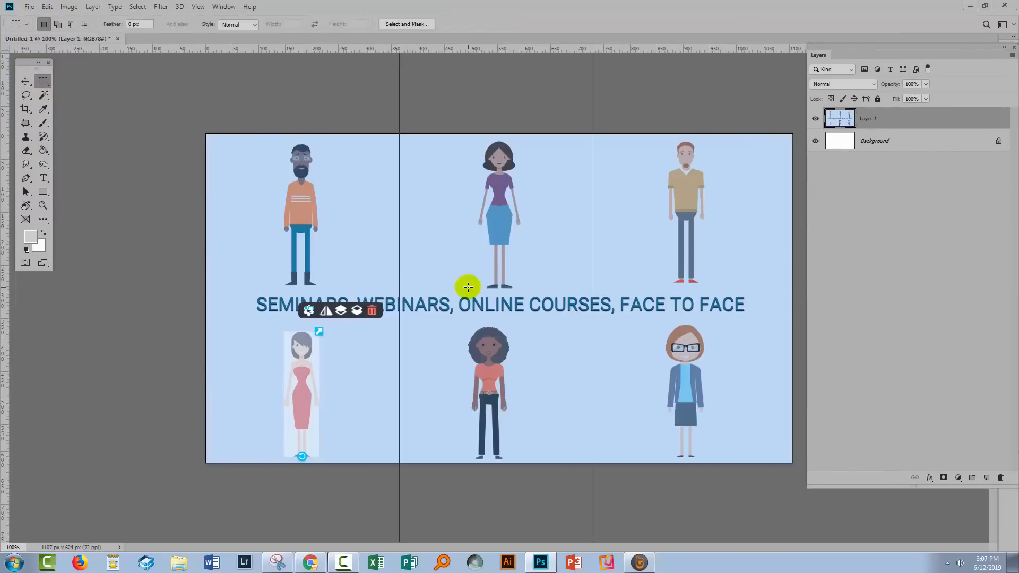
click(197, 7)
click(218, 317)
click(451, 251)
text(50%)
key(Return)
Select the upper-left guide cell and fill it with medium blue on a new layer.
drag(192, 122, 399, 297)
click(986, 478)
drag(879, 51, 839, 109)
click(1008, 153)
click(885, 308)
key(alt+BackSpace)
Duplicate the blue block's layer, move the copy into the upper-middle cell and fill it with yellow.
click(25, 81)
drag(875, 176, 945, 534)
drag(364, 264, 558, 264)
click(1003, 148)
click(886, 356)
key(alt+BackSpace)
Refill the upper-middle block with a softer yellow and adjust its width to the 66% guide.
click(30, 237)
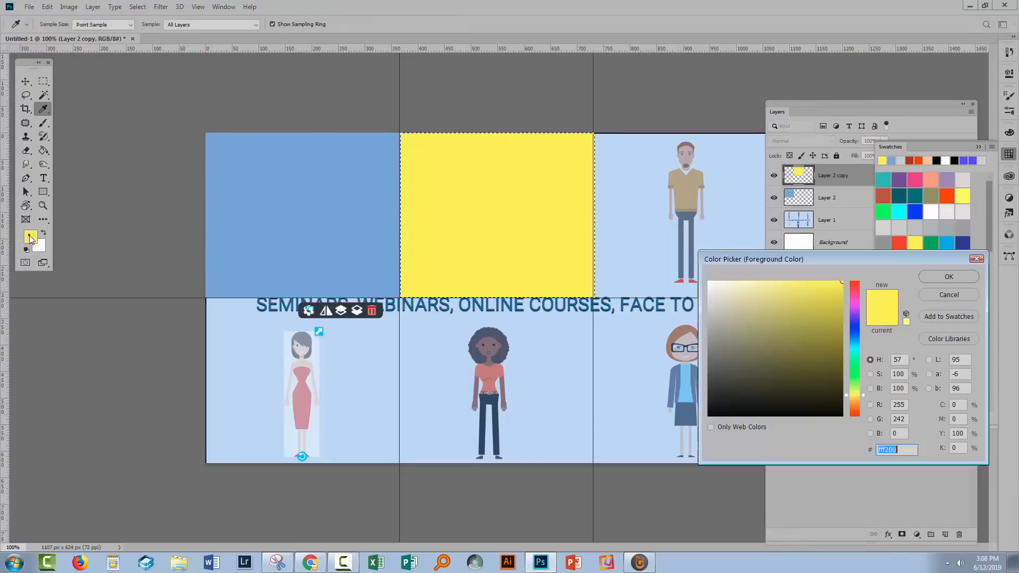
click(831, 285)
click(953, 277)
key(alt+BackSpace)
drag(595, 215, 593, 216)
key(Return)
Duplicate the yellow block into the upper-right cell, fill the copy with green and widen it to span the cell.
drag(833, 175, 945, 534)
drag(489, 264, 683, 264)
drag(887, 107, 138, 304)
click(959, 323)
key(alt+BackSpace)
drag(633, 222, 595, 216)
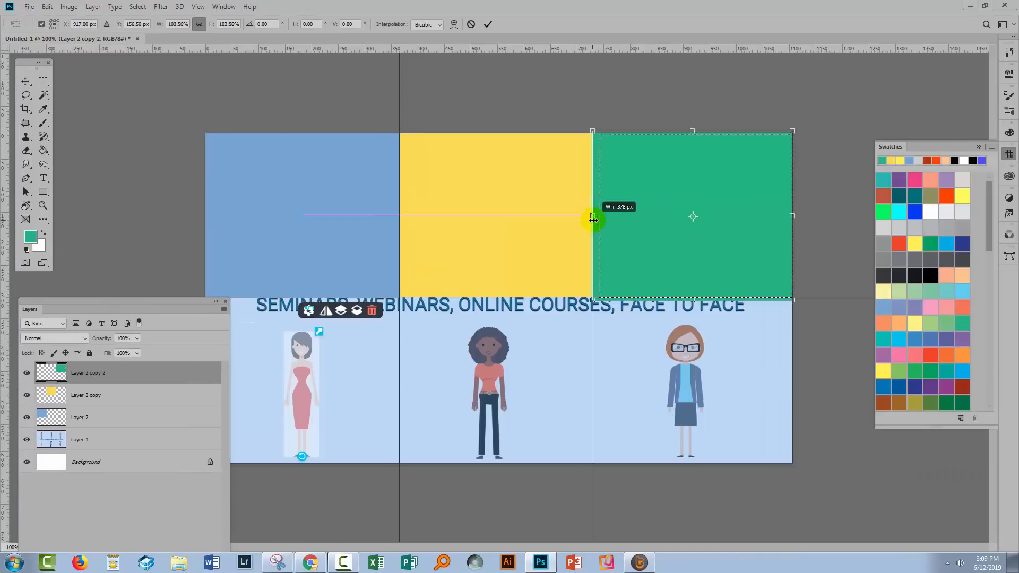
key(Return)
Duplicate the three upper colour blocks together and move the copies down into the lower row of cells.
shift+click(155, 414)
drag(122, 302, 24, 338)
key(ctrl+j)
drag(469, 243, 469, 410)
shift+click(455, 372)
Enlarge the swatch list and fill the lower-left block with dark red.
click(112, 442)
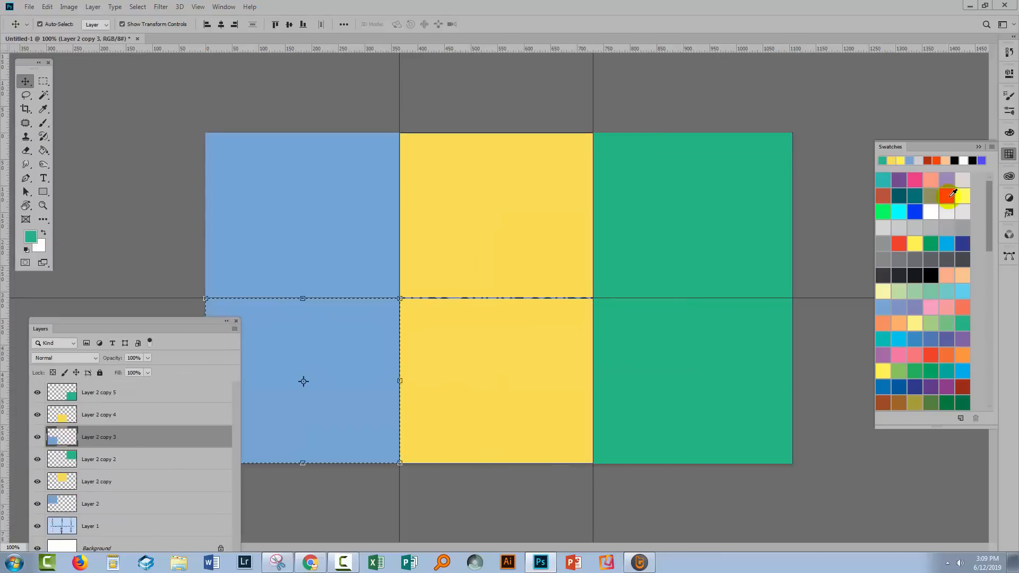
drag(989, 238, 988, 403)
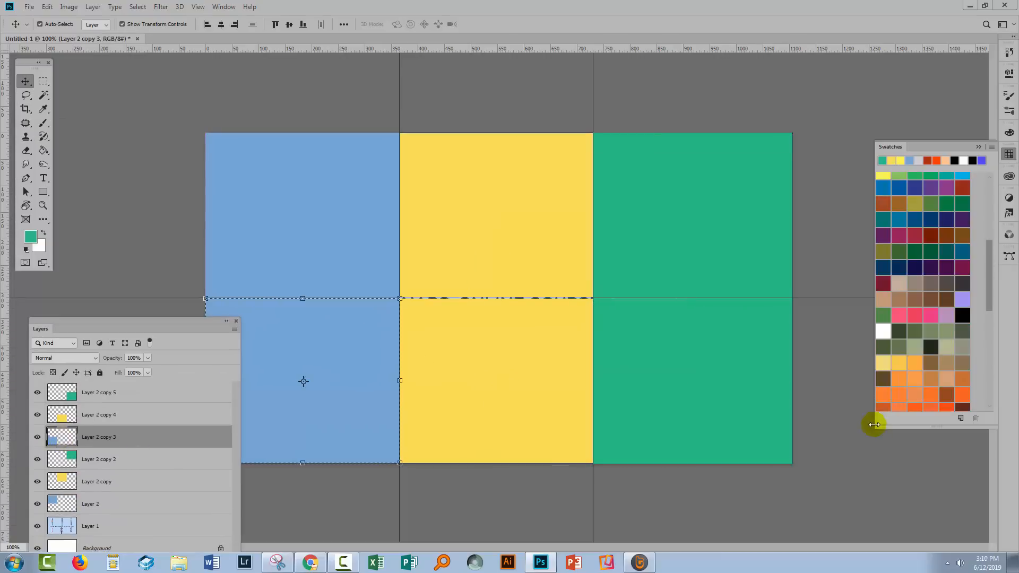
drag(875, 427, 806, 484)
click(858, 301)
key(alt+BackSpace)
Fill the lower-middle block with slate blue and the lower-right block with muted teal.
click(864, 352)
click(495, 380)
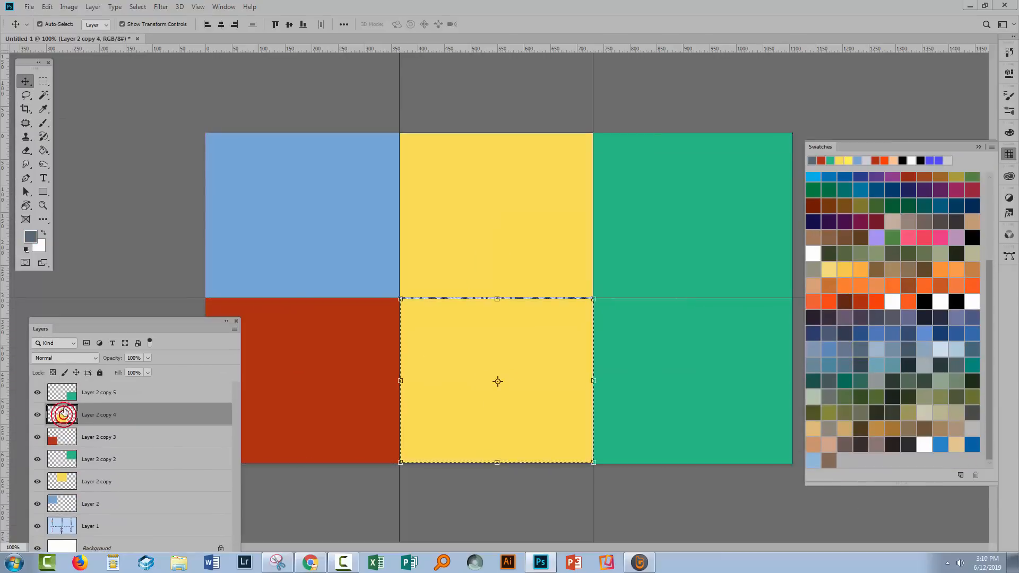
key(alt+BackSpace)
key(alt+])
click(892, 365)
ctrl+click(66, 391)
key(alt+BackSpace)
Clear the pixel selection and align the three lower colour blocks with the bottom of the canvas.
drag(117, 321, 65, 306)
shift+click(79, 422)
click(302, 24)
key(ctrl+d)
key(ctrl+t)
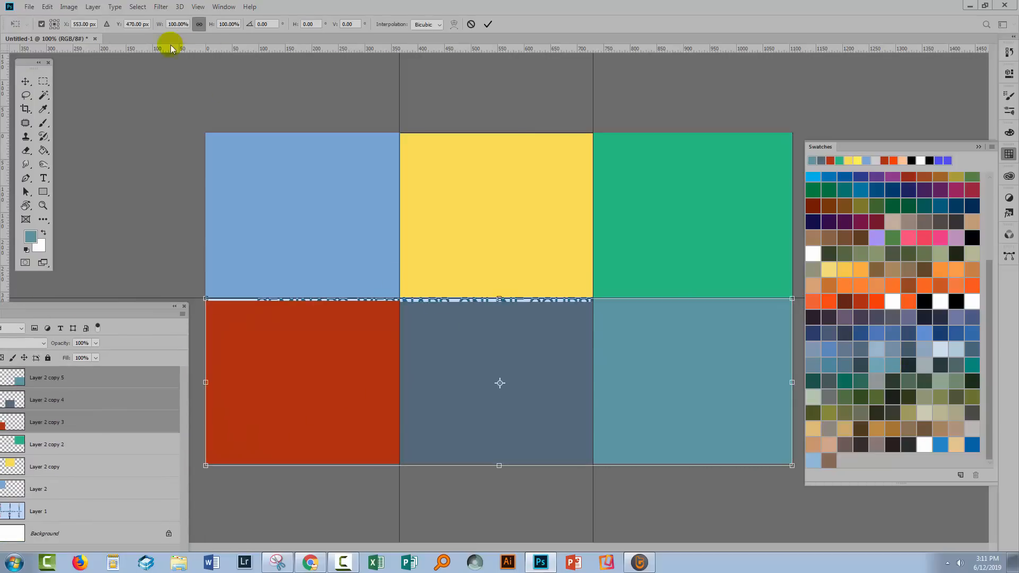
key(Escape)
click(344, 24)
click(394, 52)
Select a full-width strip around the headline text with the colour blocks hidden, and fill it with white on a new layer.
click(104, 446)
shift+click(79, 489)
key(m)
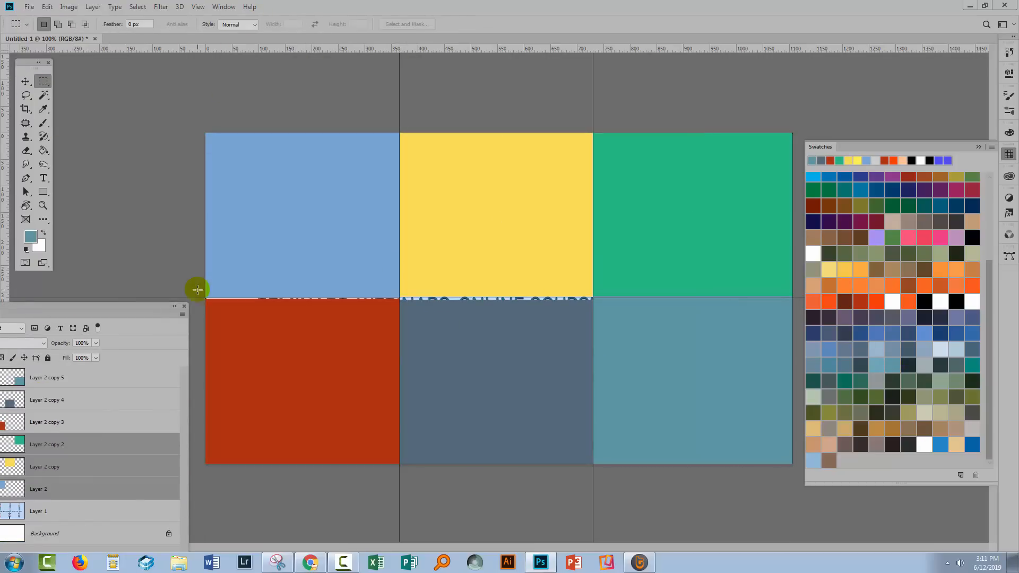
drag(198, 286, 796, 310)
drag(59, 306, 88, 290)
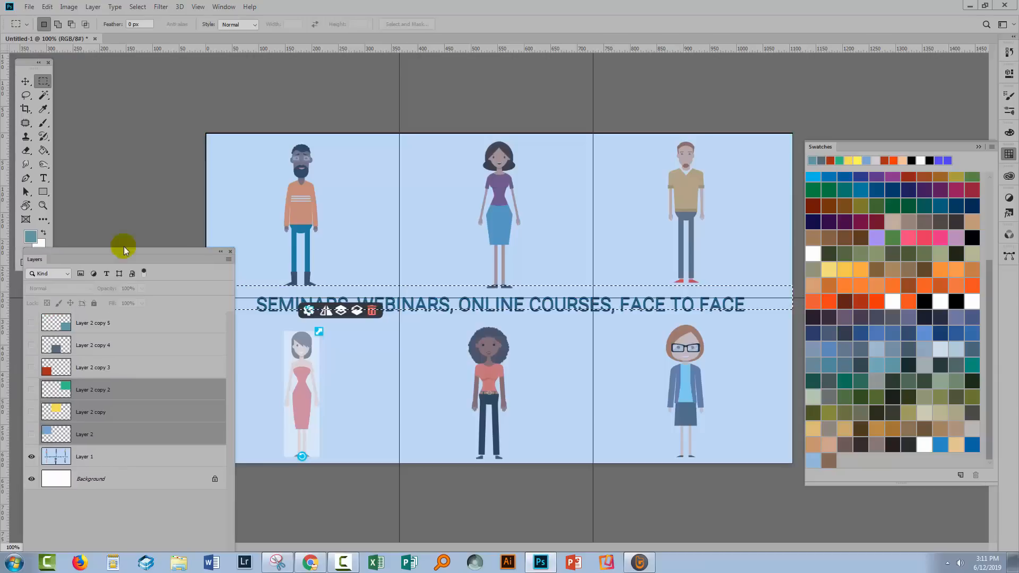
drag(124, 247, 97, 229)
click(924, 446)
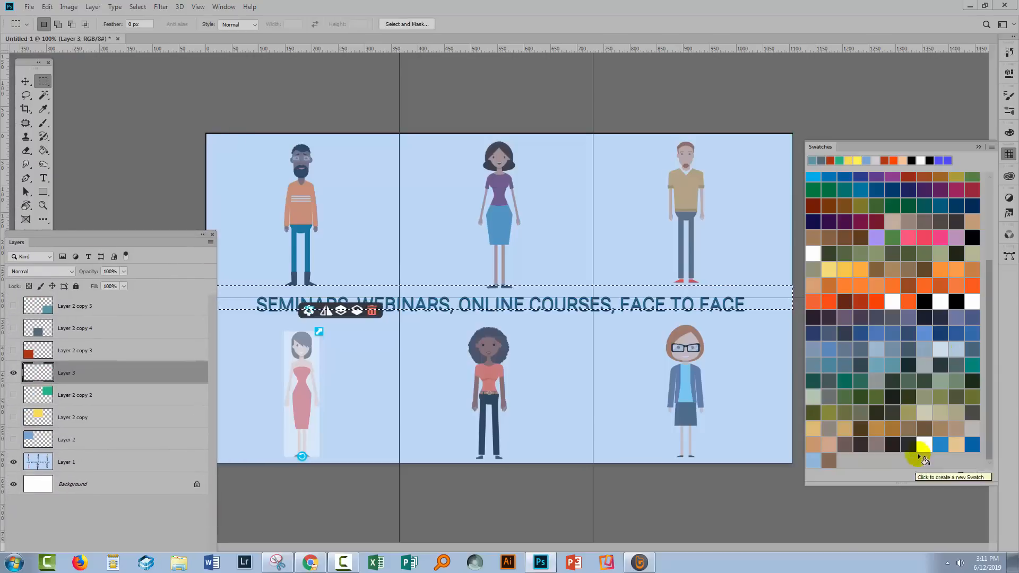
key(alt+BackSpace)
Transform the white strip so it is taller and covers the headline area between the two rows of blocks.
click(23, 82)
drag(499, 310, 499, 318)
drag(526, 302, 525, 304)
key(Return)
drag(144, 240, 264, 190)
click(25, 108)
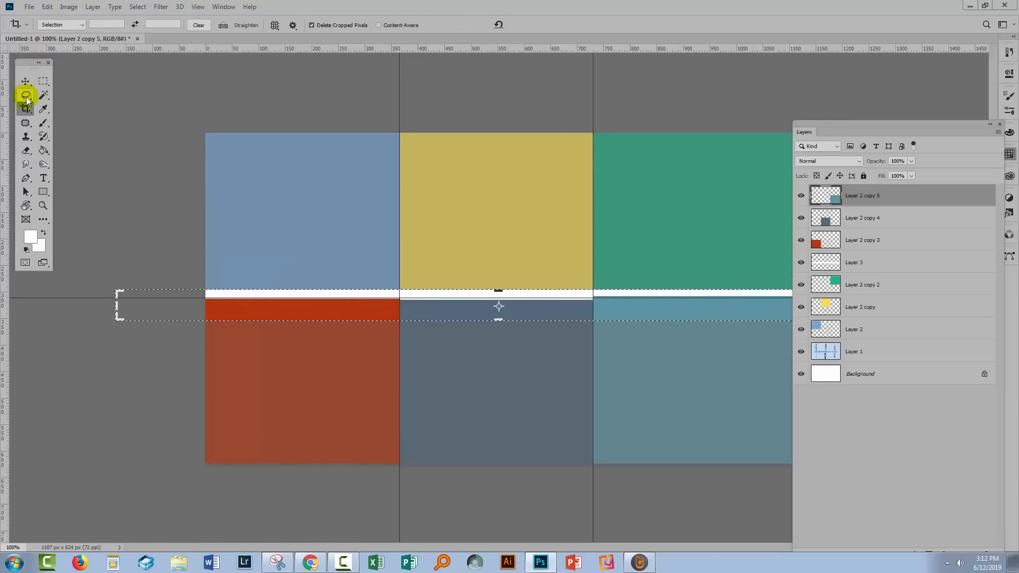
click(25, 108)
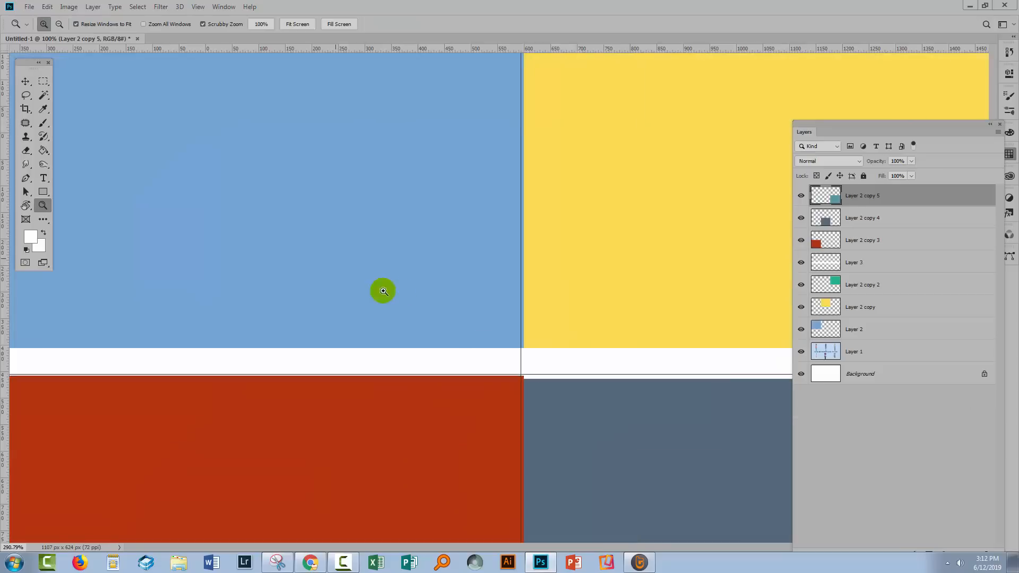
Transform the red block so its upper edge meets the horizontal guide and its inner edge meets the vertical guide.
click(121, 319)
key(ctrl+t)
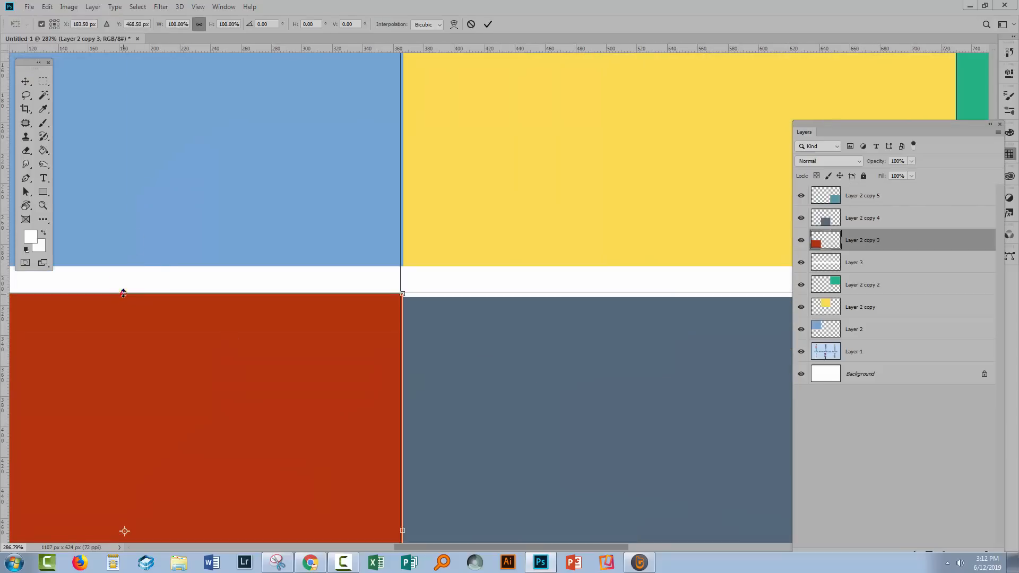
click(121, 294)
drag(121, 293, 121, 291)
drag(403, 511, 400, 511)
key(Return)
Stretch the slate-blue and teal blocks so their upper and inner edges meet the guides without gaps.
click(525, 389)
drag(681, 297, 681, 291)
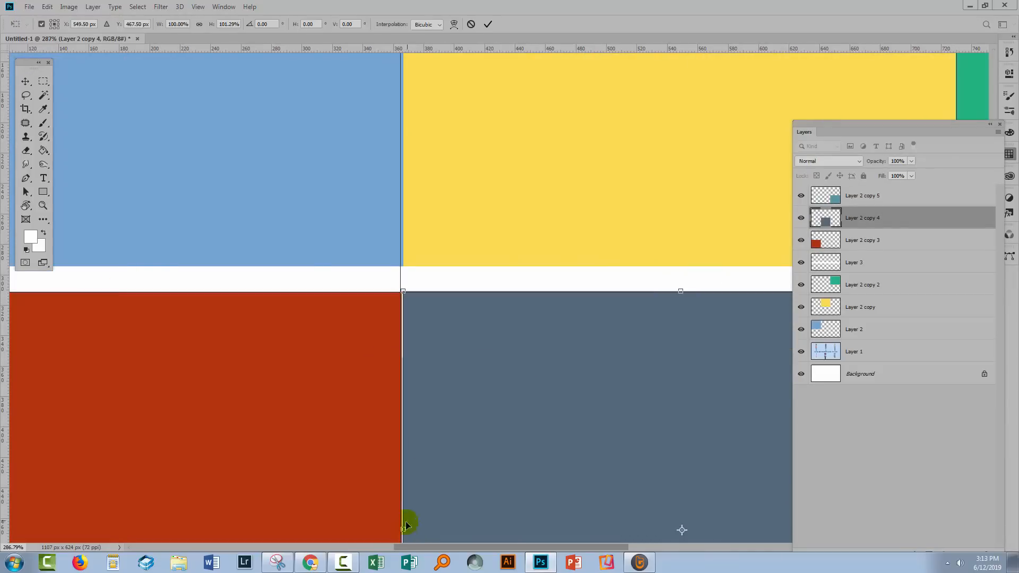
drag(403, 520, 400, 520)
drag(611, 445, 429, 461)
drag(360, 527, 361, 528)
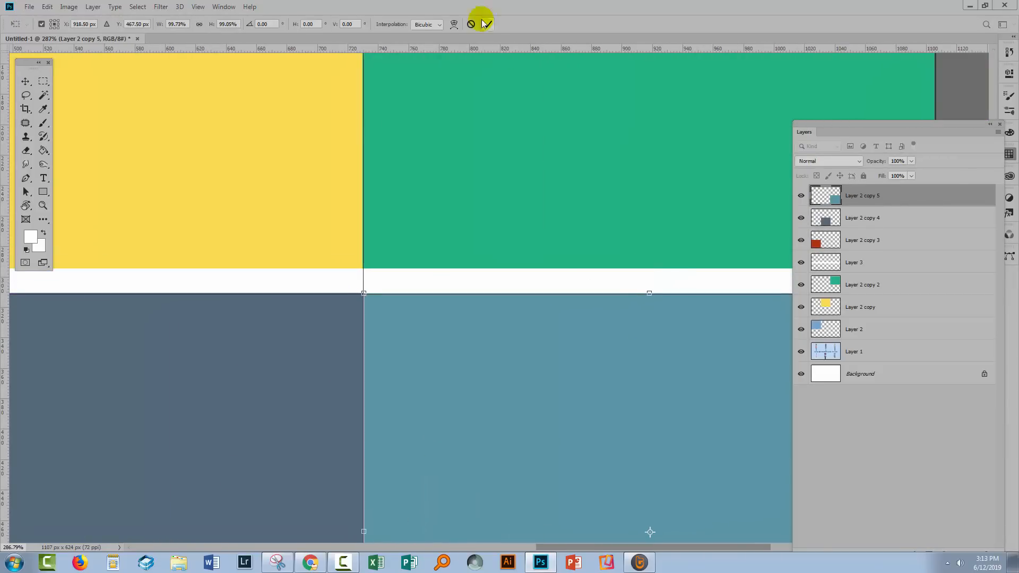
click(488, 24)
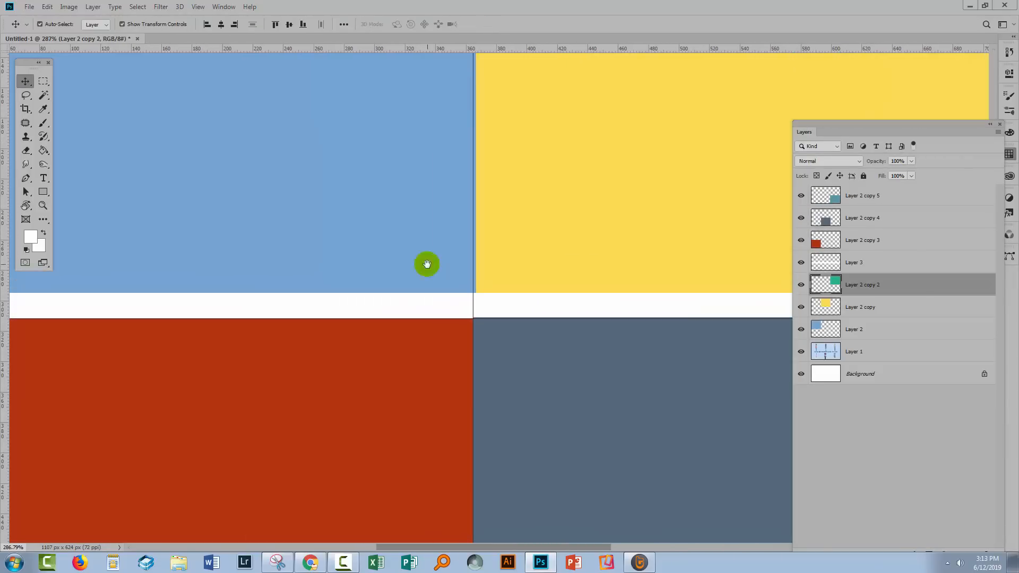
Close the gap between the blue and yellow blocks and bring the white strip's layer in front of all colour blocks.
click(471, 80)
click(476, 84)
click(352, 335)
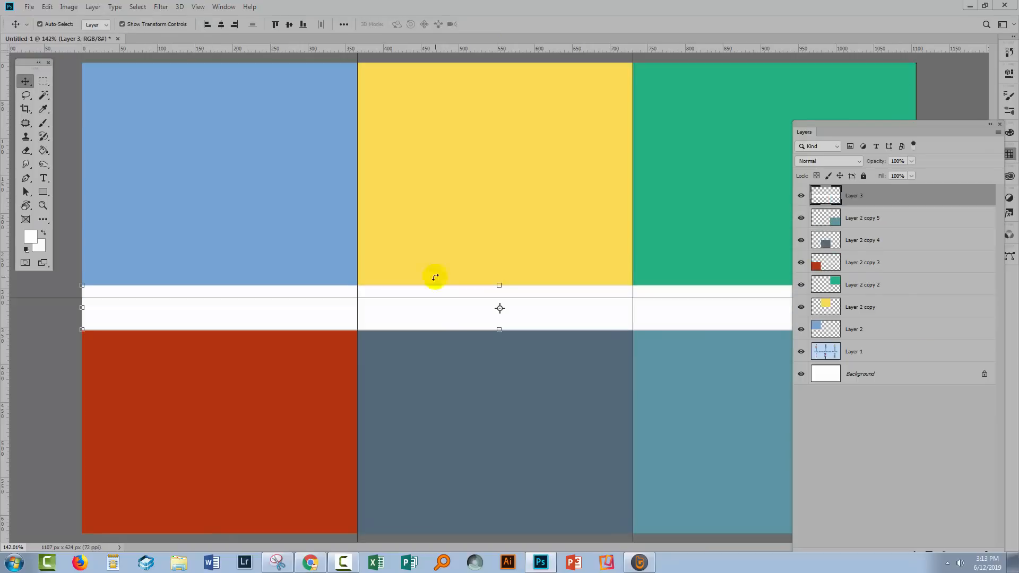
click(43, 81)
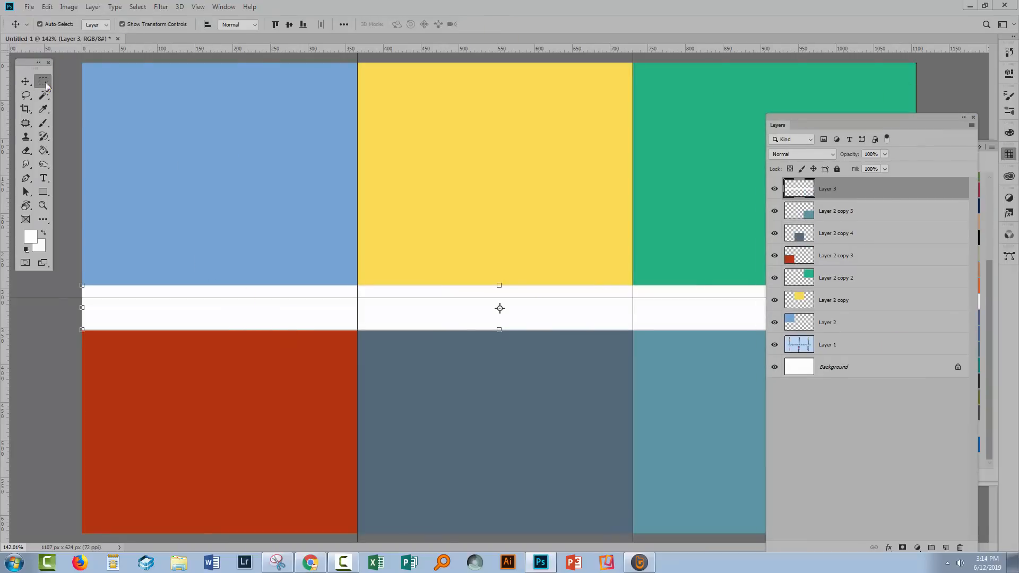
Hide the guides on the canvas.
click(43, 206)
click(197, 7)
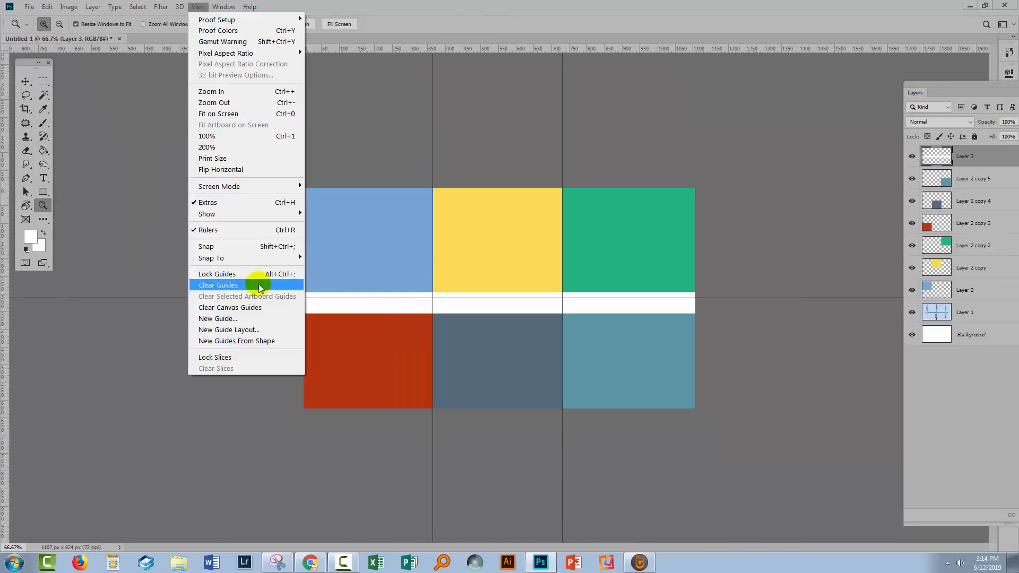
mouse_move(213, 214)
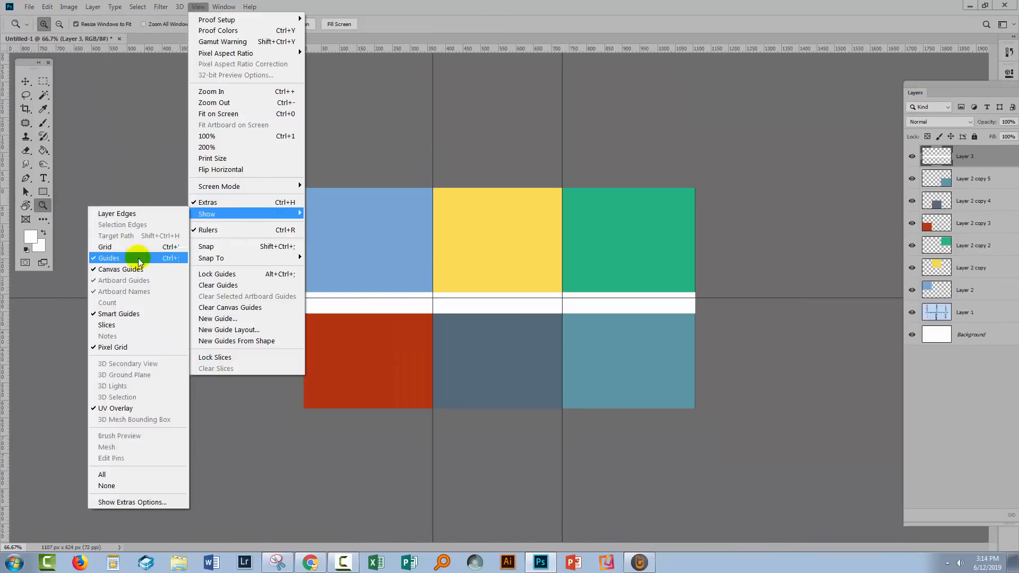
click(140, 261)
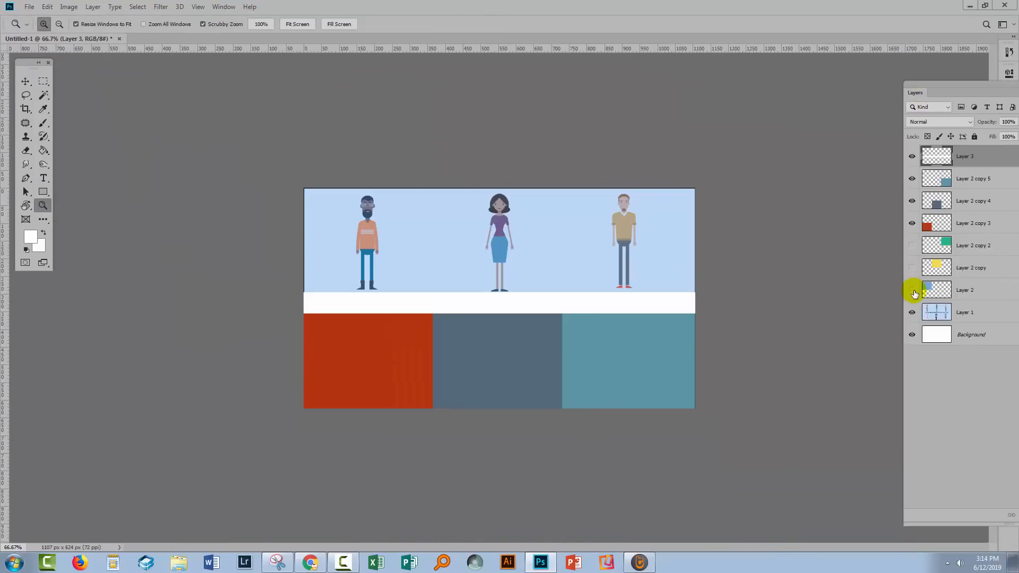
Crop the canvas down to the lower row of colour blocks and save it as a JPEG named BOTTOM ROW.
click(912, 239)
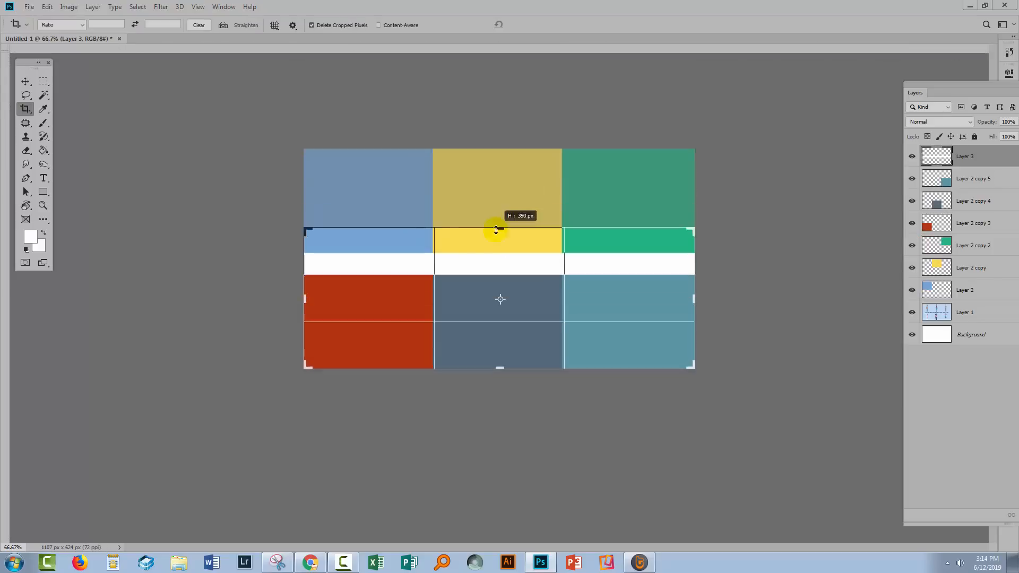
drag(489, 216, 488, 239)
key(Return)
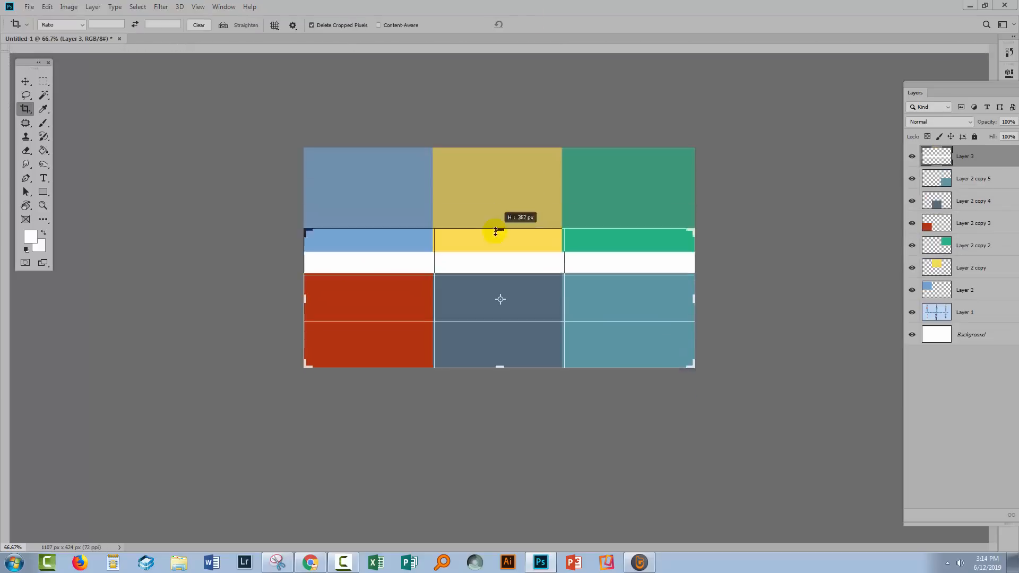
drag(496, 230, 496, 241)
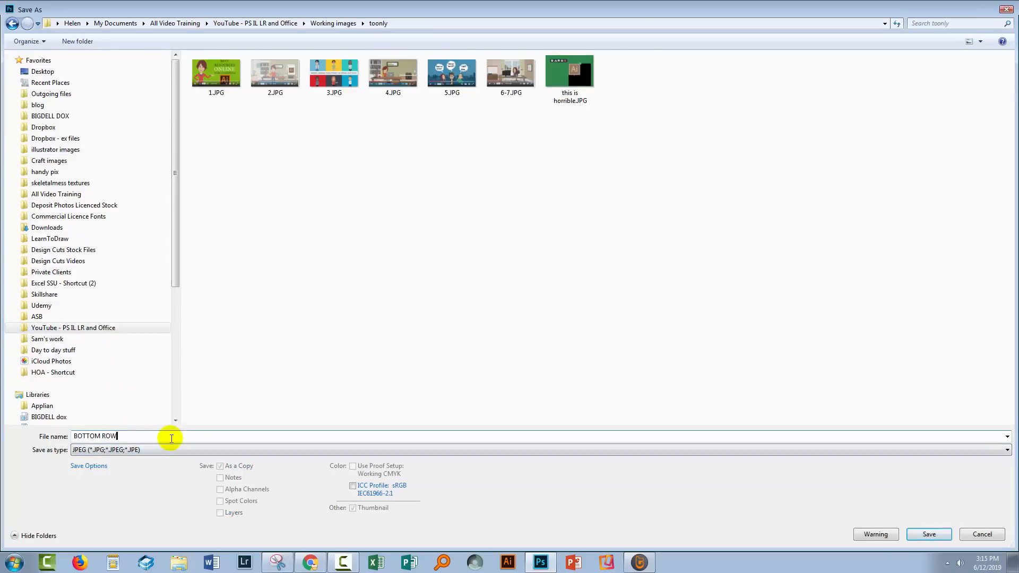
key(Return)
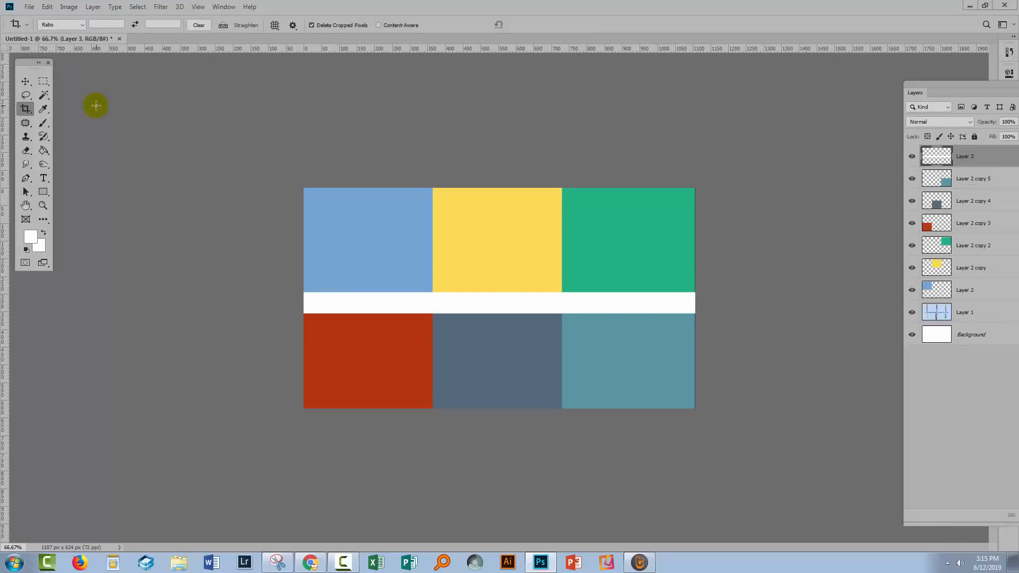
drag(509, 407, 510, 348)
key(Return)
key(ctrl+z)
drag(508, 408, 507, 348)
key(Escape)
Crop the canvas to the upper row of colour blocks and save it as a JPEG named TOP ROW.
key(ctrl+0)
drag(500, 508, 501, 397)
click(535, 25)
key(ctrl+shift+s)
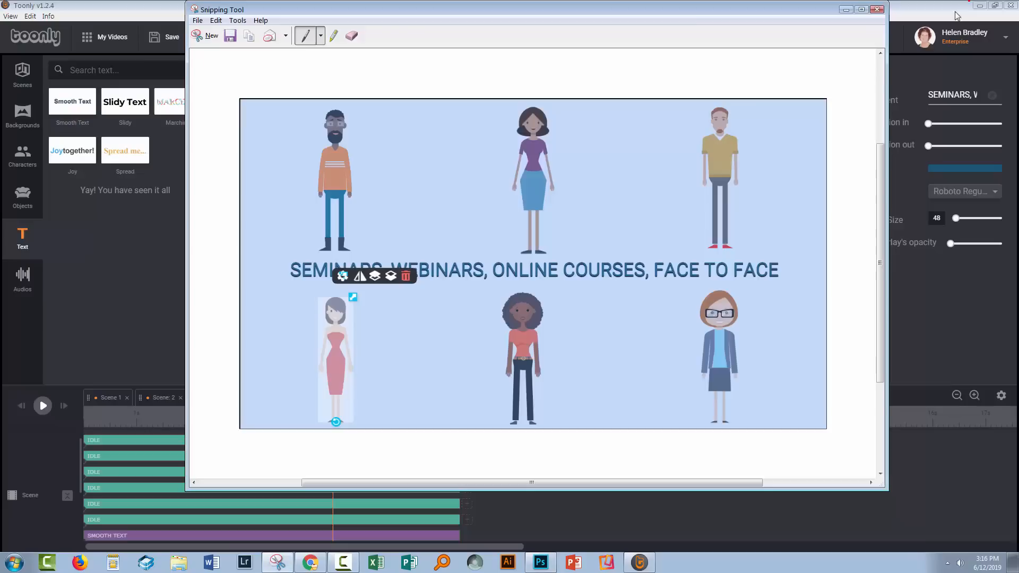
Discard the snip in the Snipping Tool, and upload TOP ROW.jpg and BOTTOM ROW.jpg as new objects in Toonly.
click(875, 7)
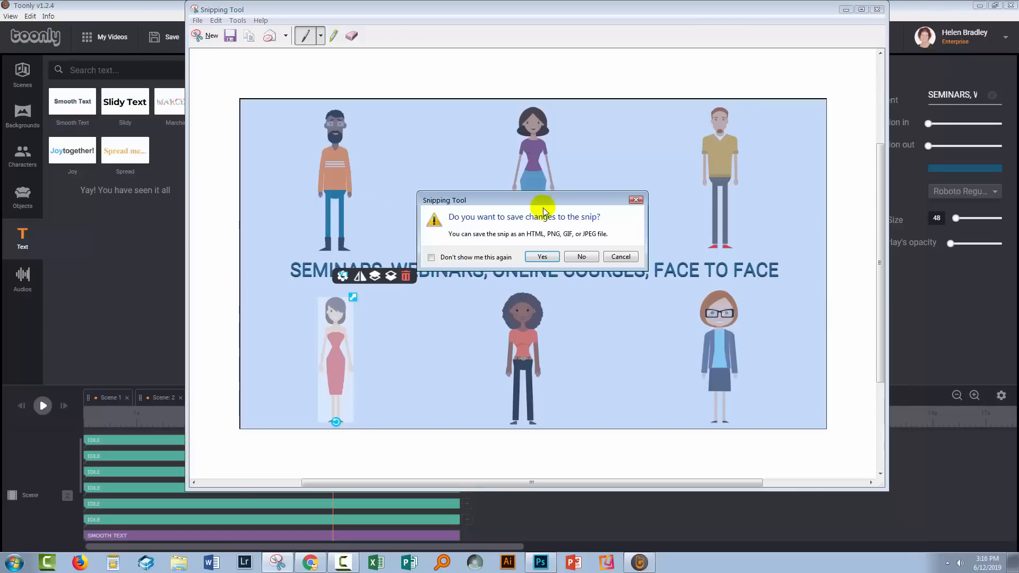
click(580, 257)
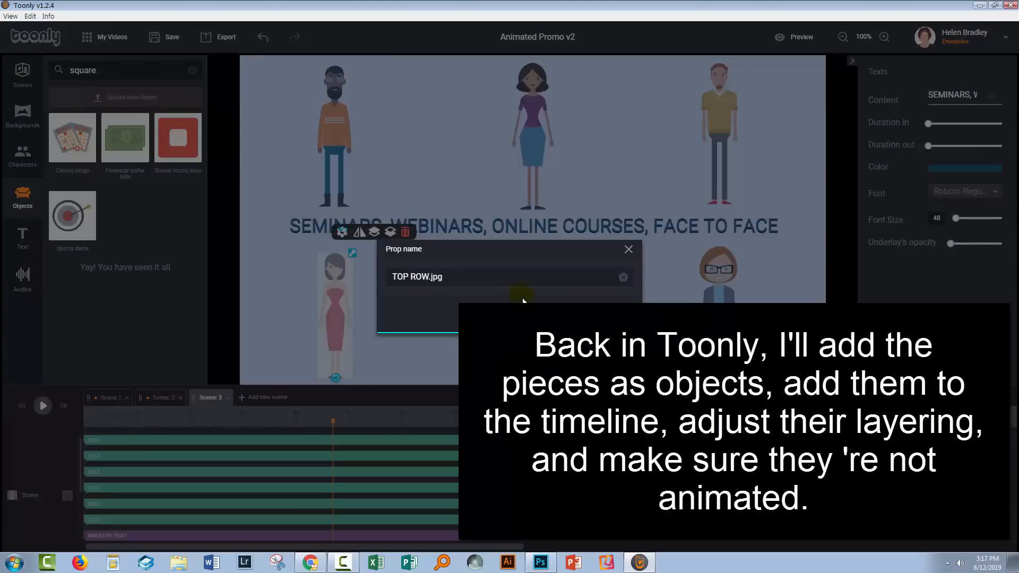
click(585, 312)
click(585, 312)
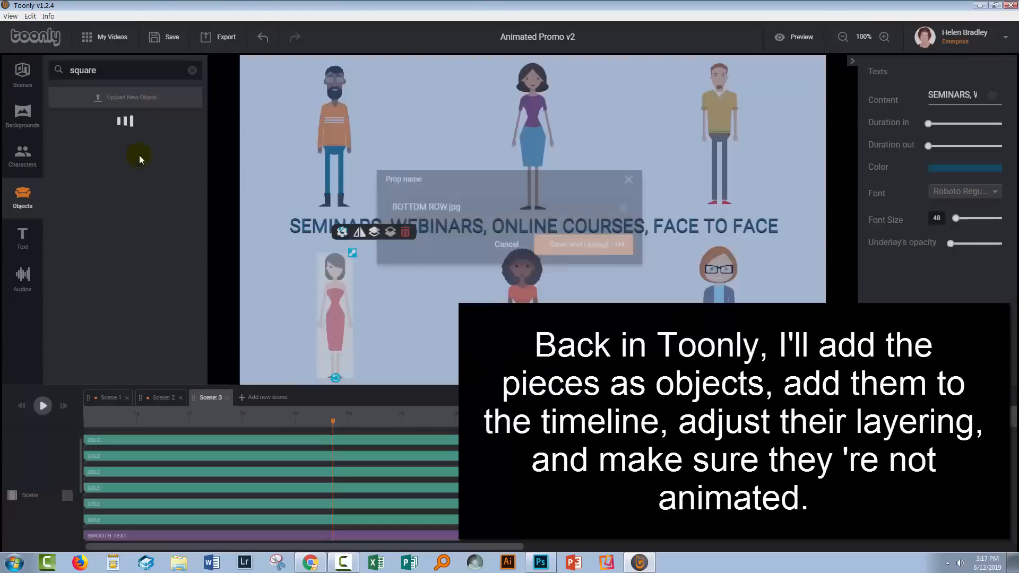
Add the TOP ROW image to Scene 3, enlarge it to the full canvas width and align it with the canvas's upper edge.
drag(72, 212, 481, 168)
drag(746, 92, 816, 71)
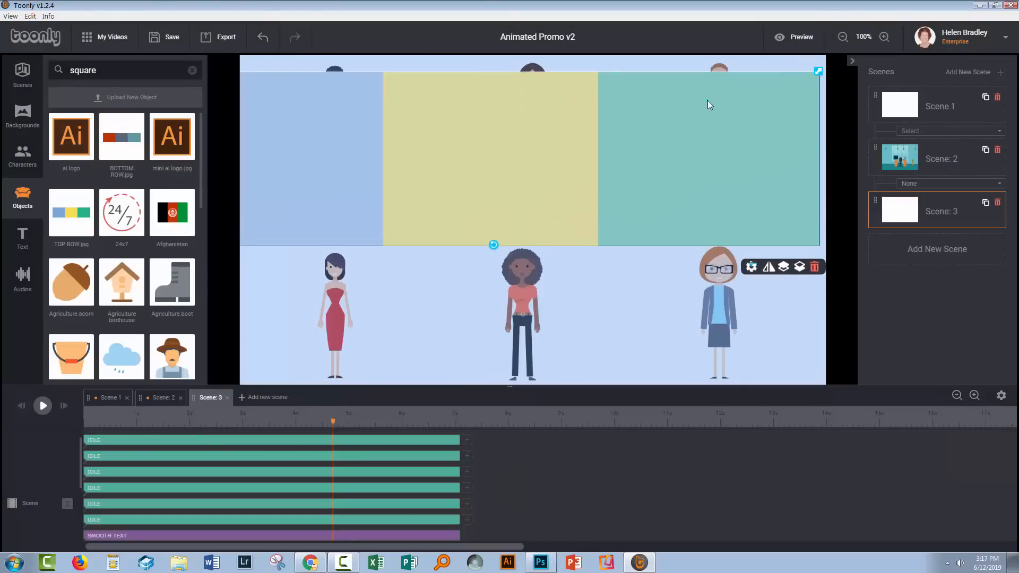
drag(664, 129, 781, 117)
drag(821, 75, 831, 71)
drag(697, 155, 694, 134)
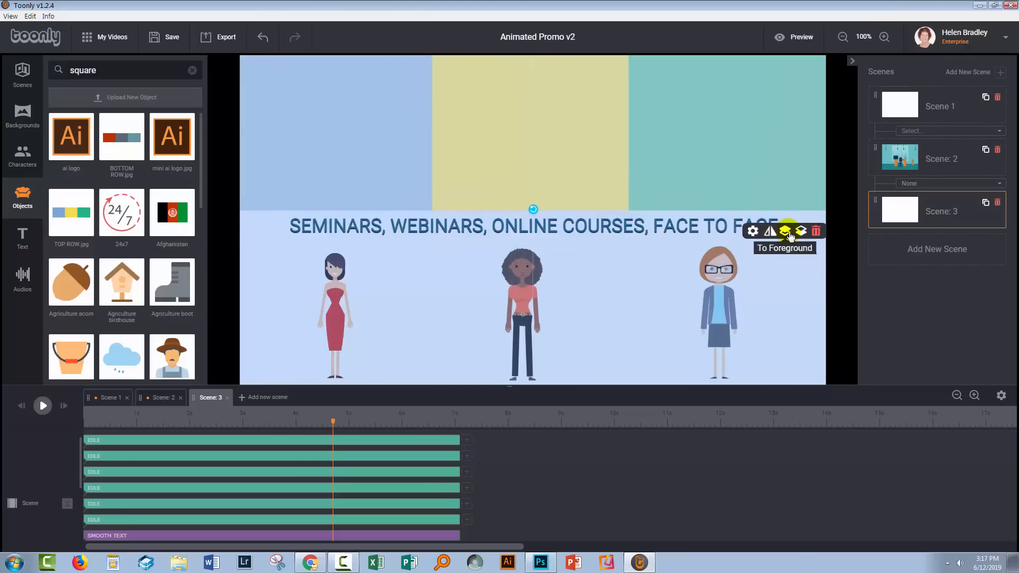
Send the TOP ROW image backward until it lies behind the three upper characters.
click(801, 231)
click(800, 231)
click(800, 232)
click(801, 232)
click(801, 232)
Extend the TOP ROW clip over the whole scene duration and turn off its in and out effects.
drag(353, 440, 461, 443)
click(93, 439)
click(193, 391)
click(187, 409)
Enlarge the three upper characters and reposition each so its upper body fills its colour block.
drag(333, 110, 359, 63)
click(537, 84)
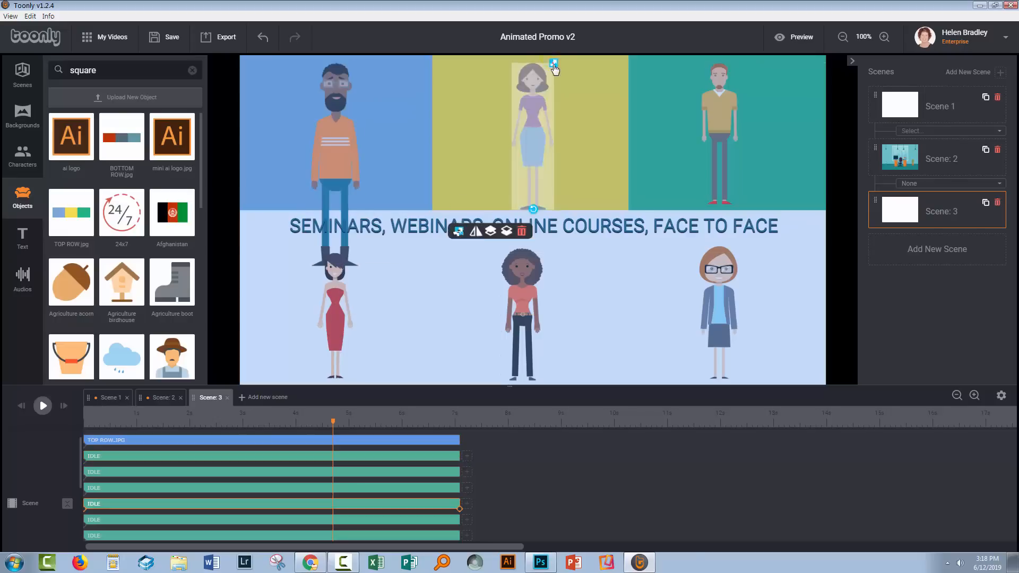
drag(553, 63, 568, 18)
drag(535, 95, 544, 143)
click(715, 104)
drag(738, 63, 750, 18)
drag(719, 106, 737, 151)
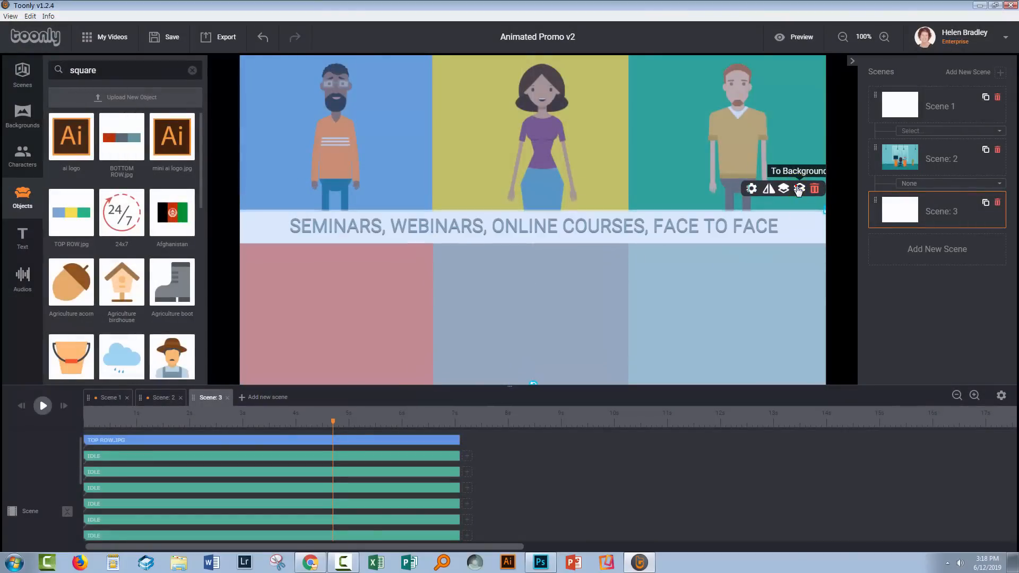
Send the BOTTOM ROW image behind the three lower characters while keeping it in front of the upper characters' legs.
click(799, 190)
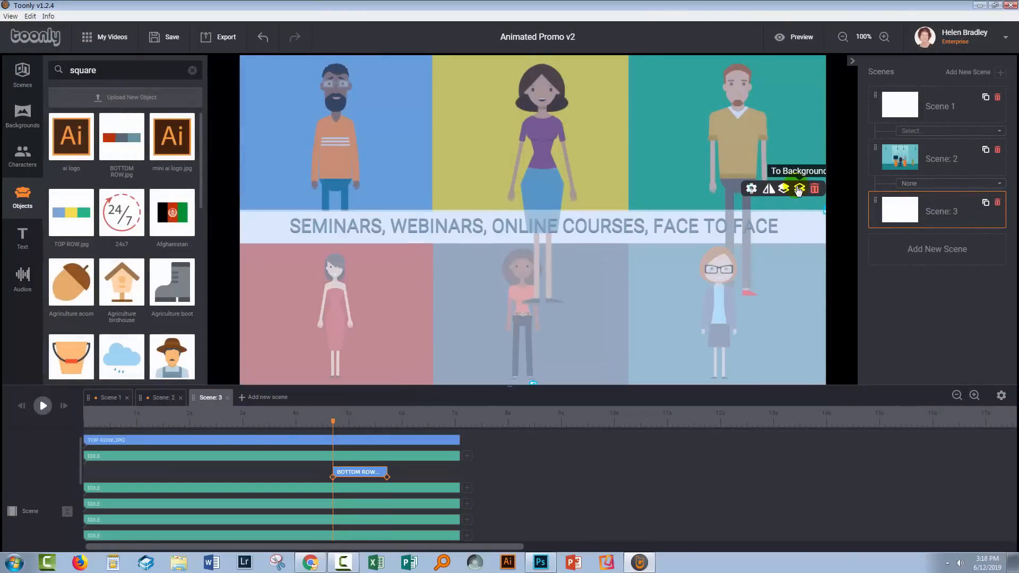
click(703, 318)
click(544, 279)
click(502, 328)
click(358, 340)
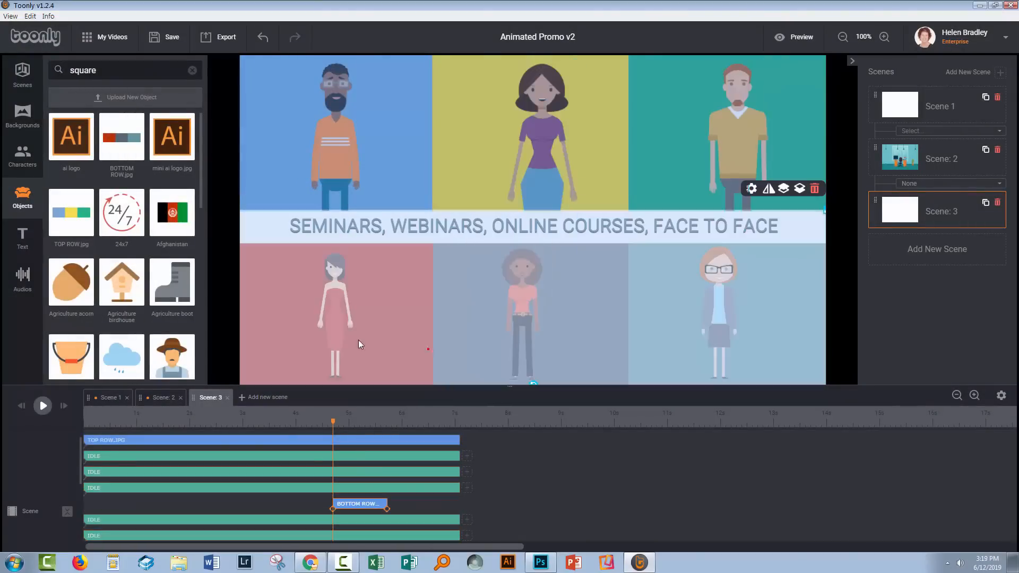
Move the BOTTOM ROW clip to the scene's start, extend it to the full duration and save its object settings without animation.
drag(350, 501, 100, 501)
drag(139, 503, 468, 499)
click(172, 503)
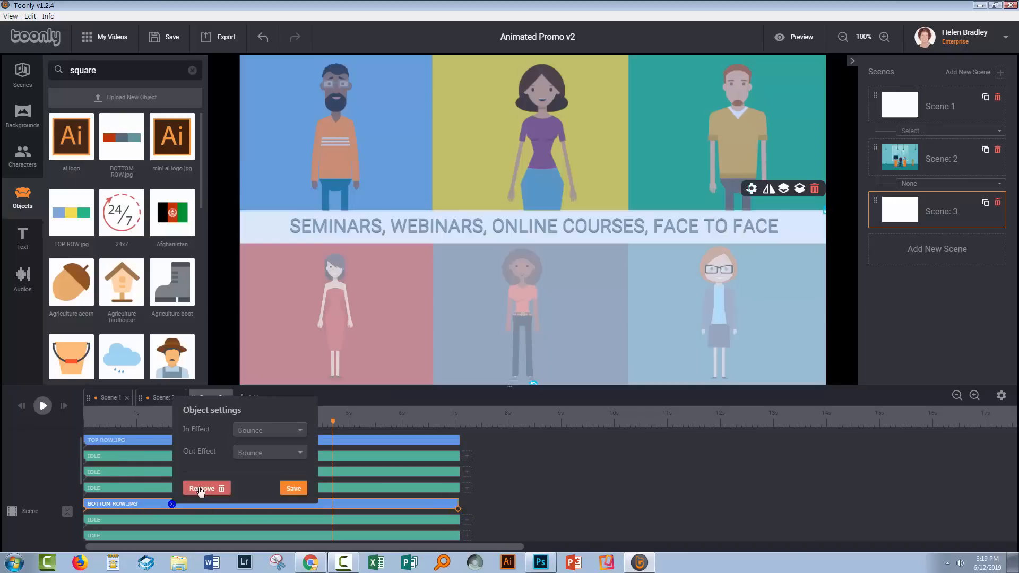
click(287, 486)
Enlarge the three lower characters, reposition them so their upper bodies fill the lower colour blocks, and play back Scene 3.
drag(353, 253, 365, 276)
click(522, 298)
drag(541, 248, 553, 205)
drag(531, 287, 552, 339)
click(718, 298)
drag(737, 247, 753, 206)
drag(727, 292, 743, 342)
drag(335, 290, 329, 339)
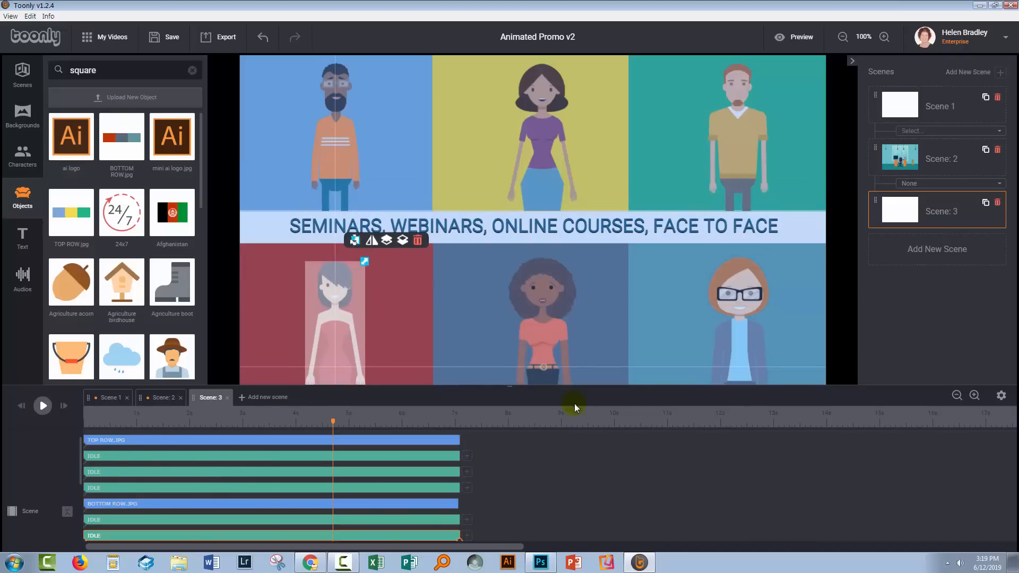
click(62, 407)
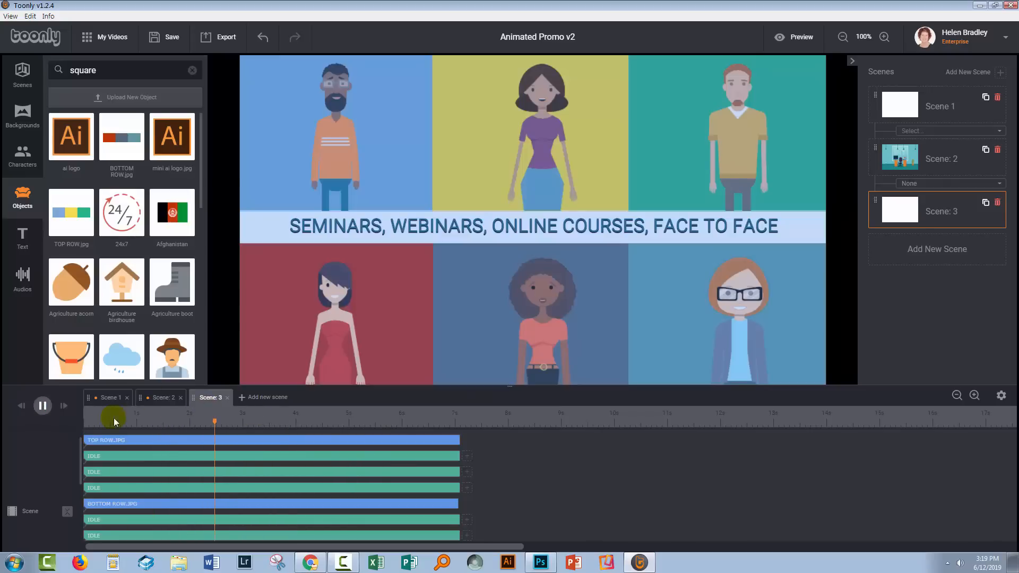